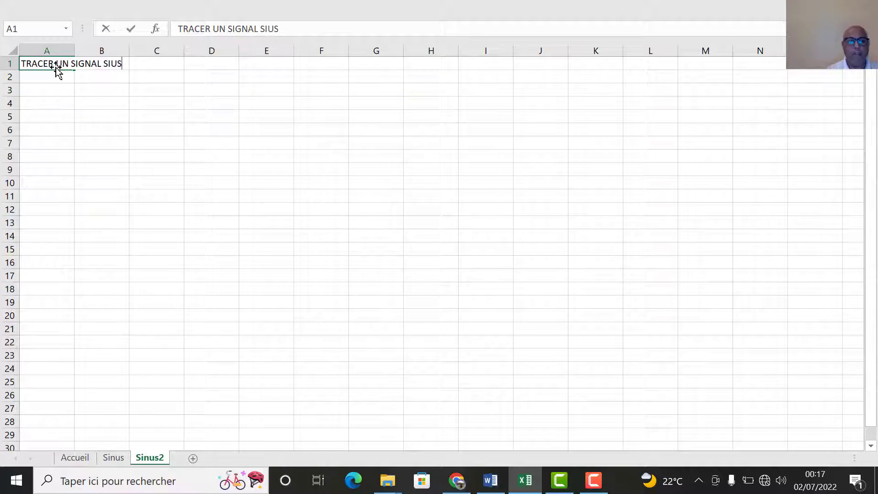
Complete the title in cell A1 as "TRACER UN SIGNAL SINUSOIDAL SOUS EXCEL".
key("BackSpace")
key("BackSpace")
type("NUSOIDAL SOUS EXCEL")
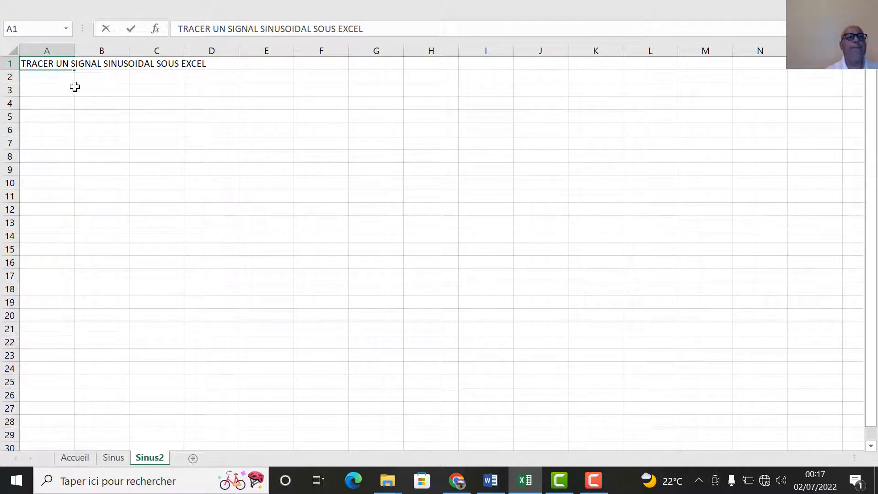
left_click(98, 130)
Show the full ribbon with its commands, and merge and centre the title across A1:K1.
left_click(72, 65)
left_click_drag(73, 65, 591, 63)
mouse_move(728, 5)
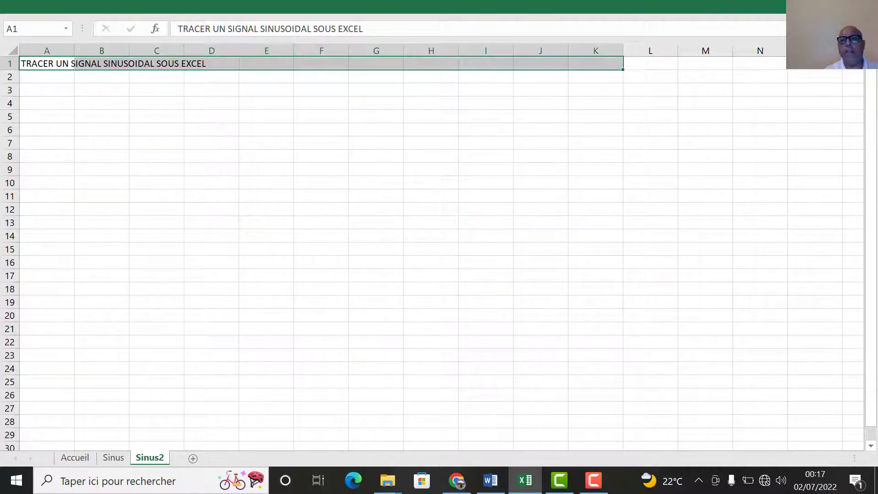
left_click(812, 6)
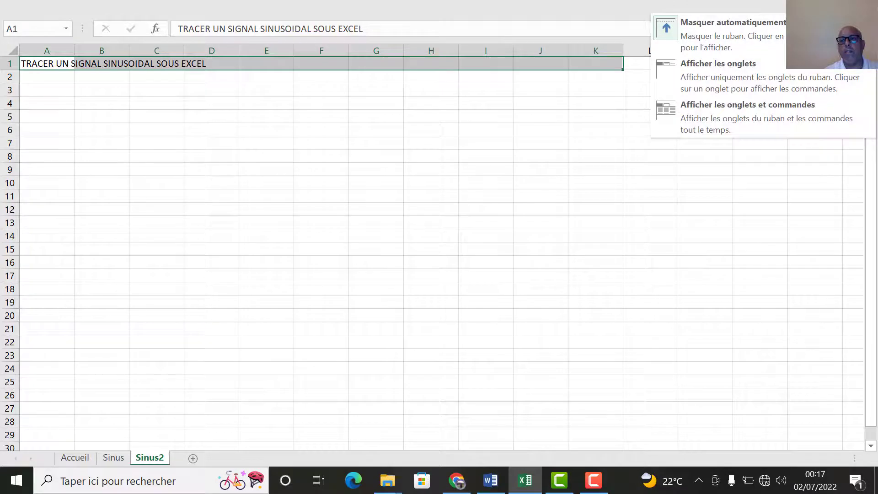
left_click(748, 110)
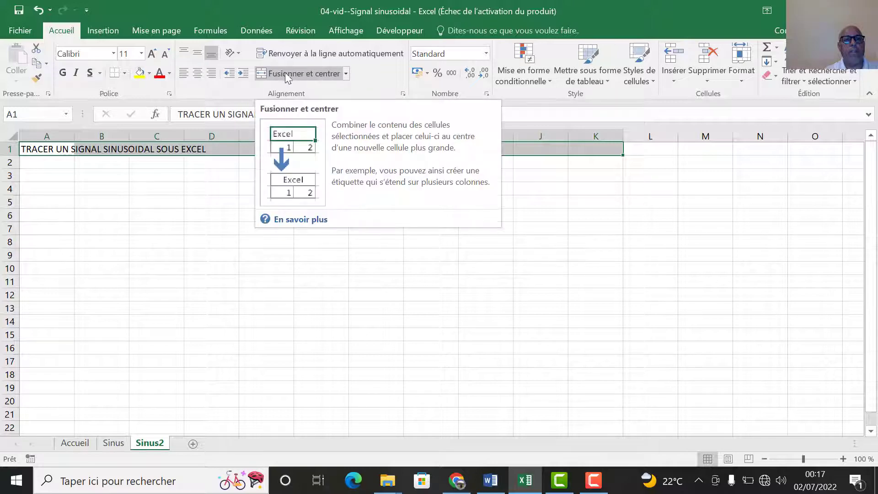
left_click(288, 73)
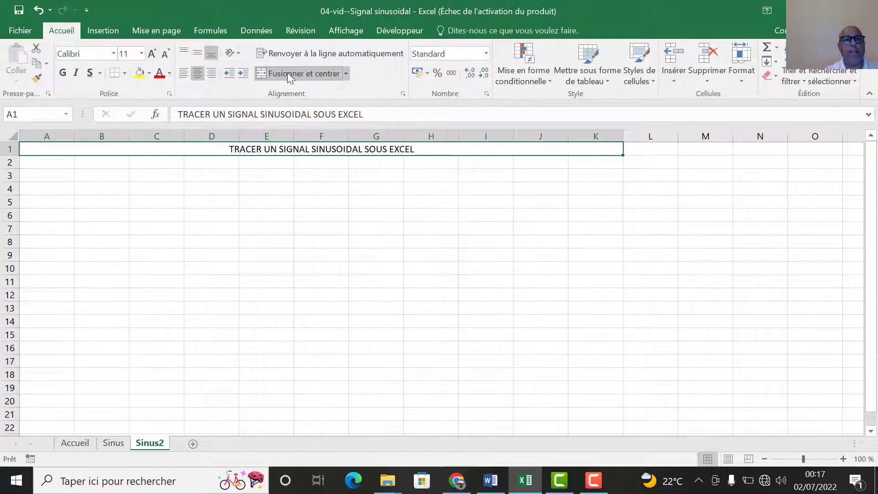
Set the title in row 1 to 14 pt Bookman Old Style.
left_click(153, 54)
left_click(153, 54)
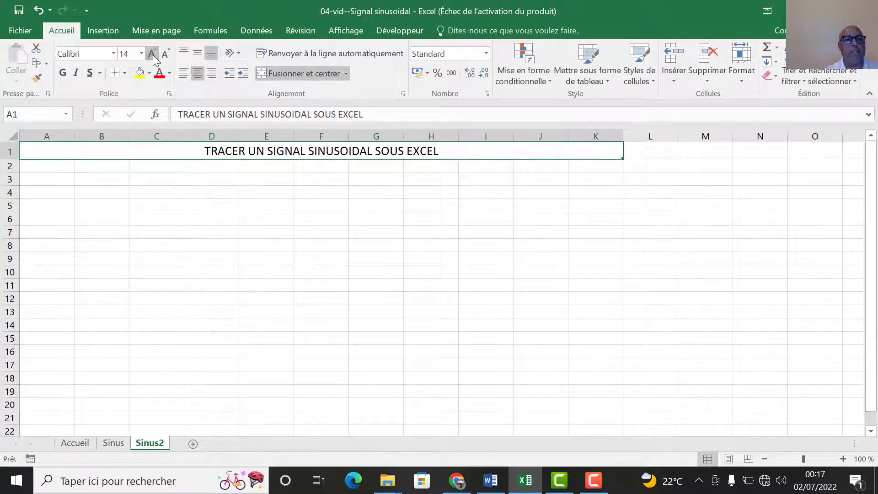
left_click(113, 53)
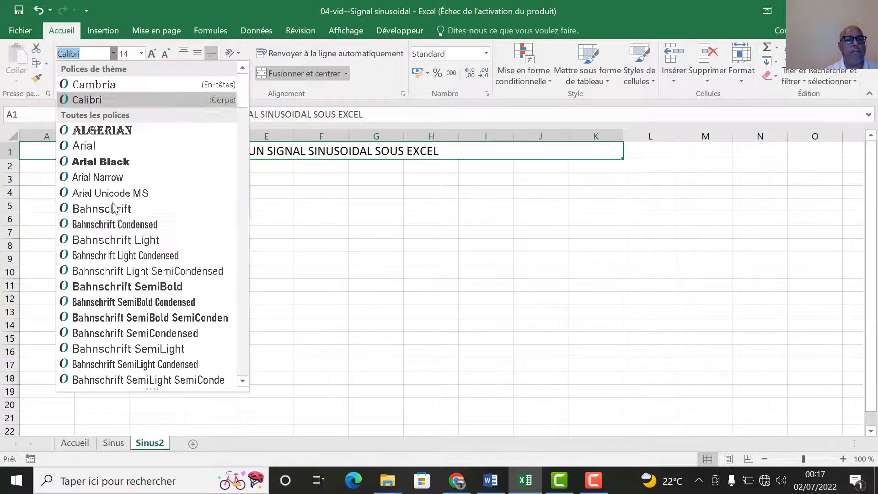
scroll(118, 222, "down", 2)
scroll(118, 222, "down", 4)
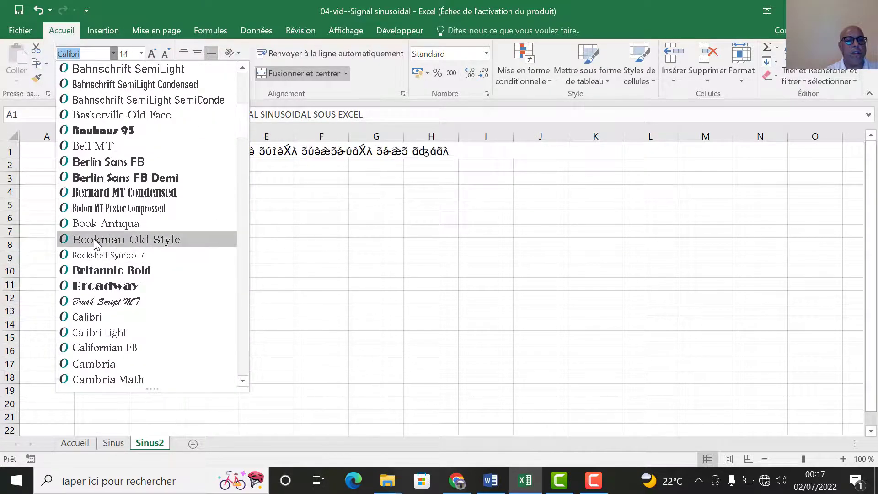
left_click(99, 243)
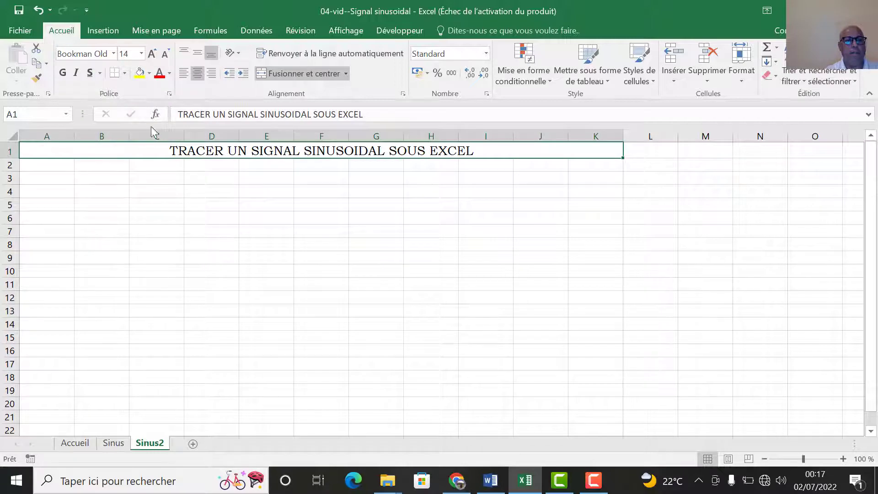
Make the title red and bold, and fill its merged cell with grey.
left_click(158, 76)
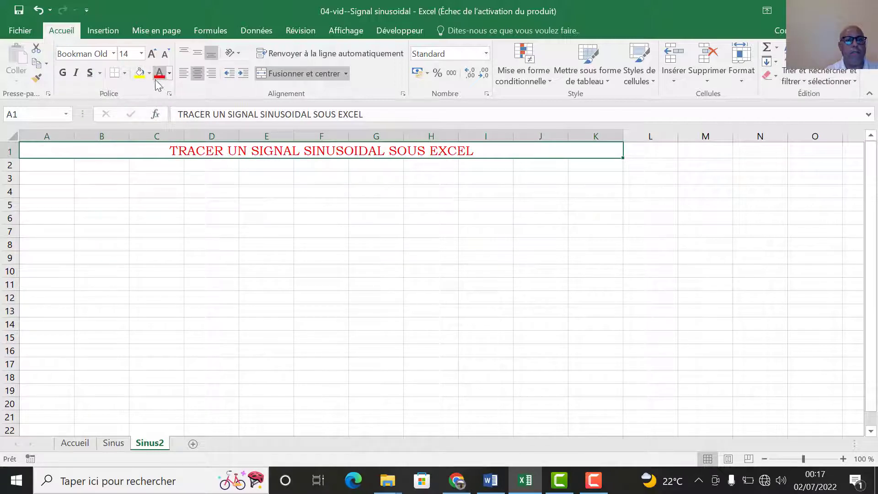
left_click(63, 73)
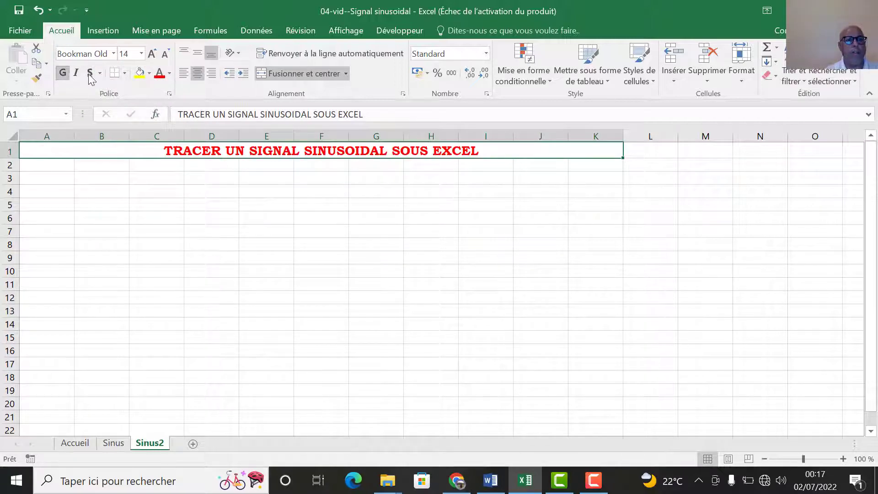
left_click(149, 73)
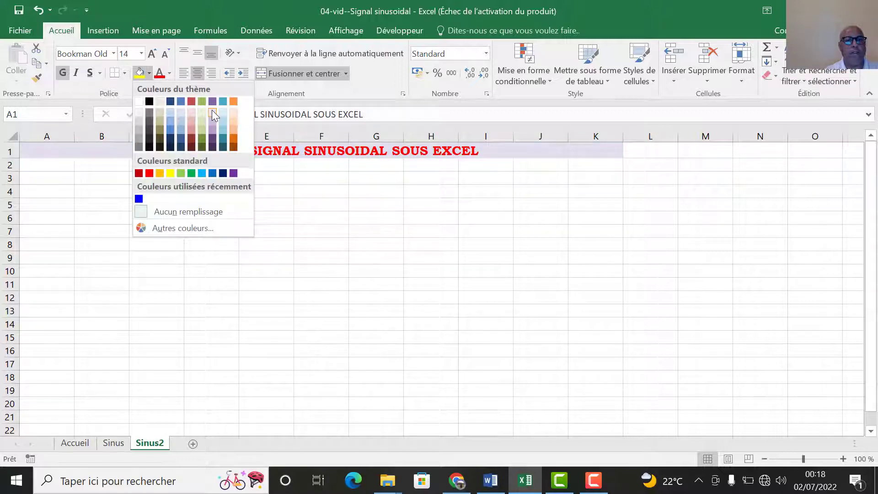
left_click(138, 125)
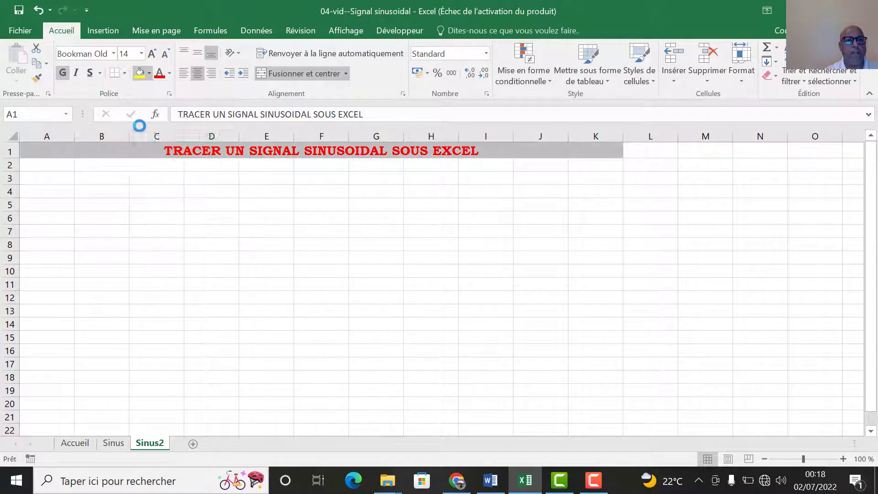
Apply all borders and thick outside borders to the merged title cell.
left_click(124, 73)
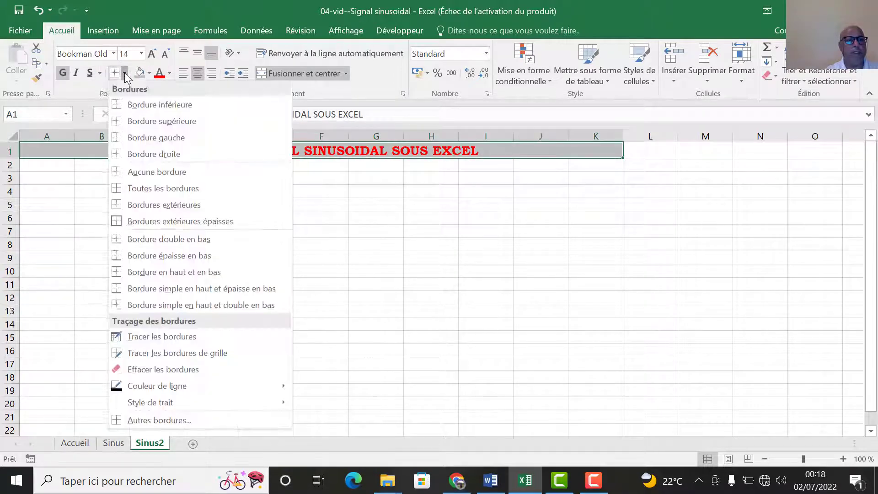
left_click(163, 188)
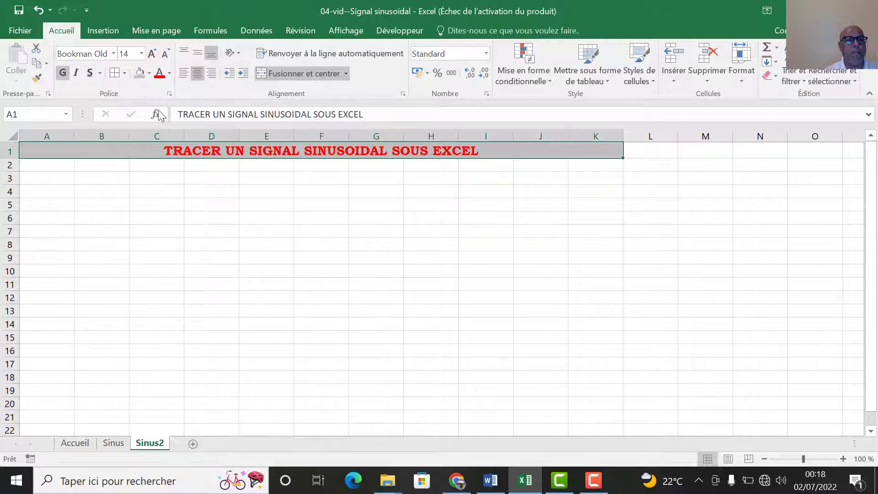
left_click(124, 72)
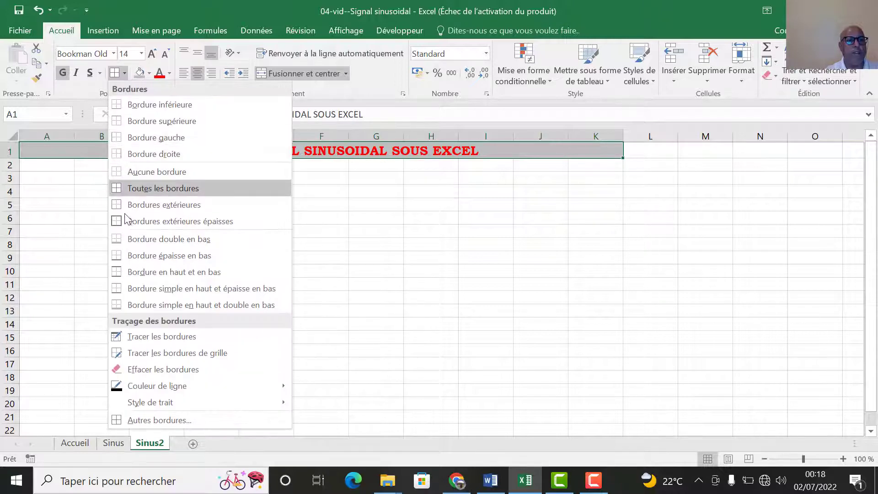
left_click(215, 221)
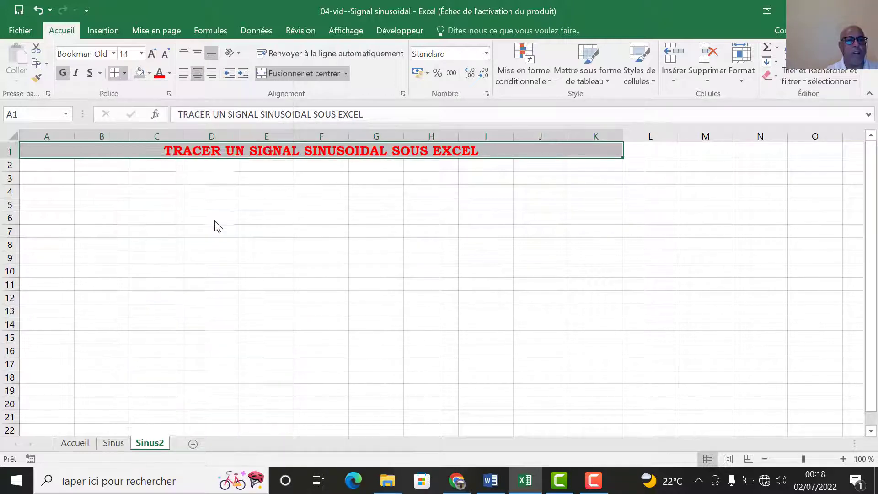
left_click(285, 219)
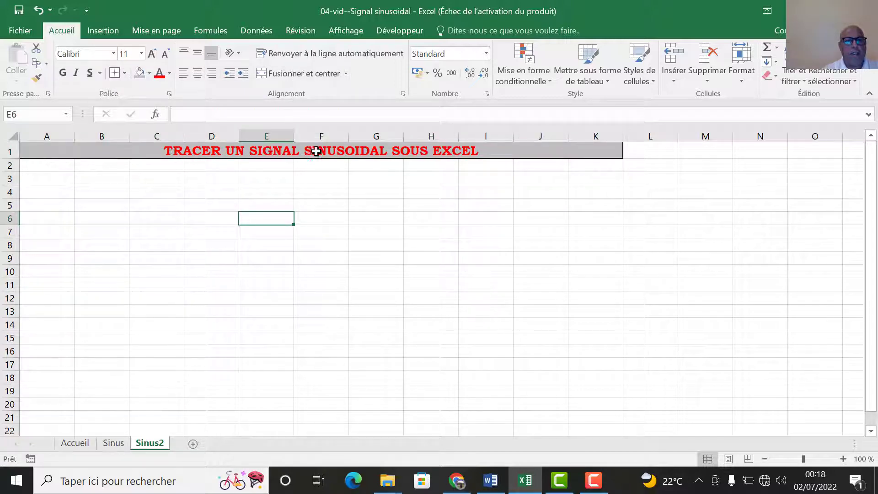
Increase the title's font size to 16 pt.
left_click(214, 152)
left_click(152, 54)
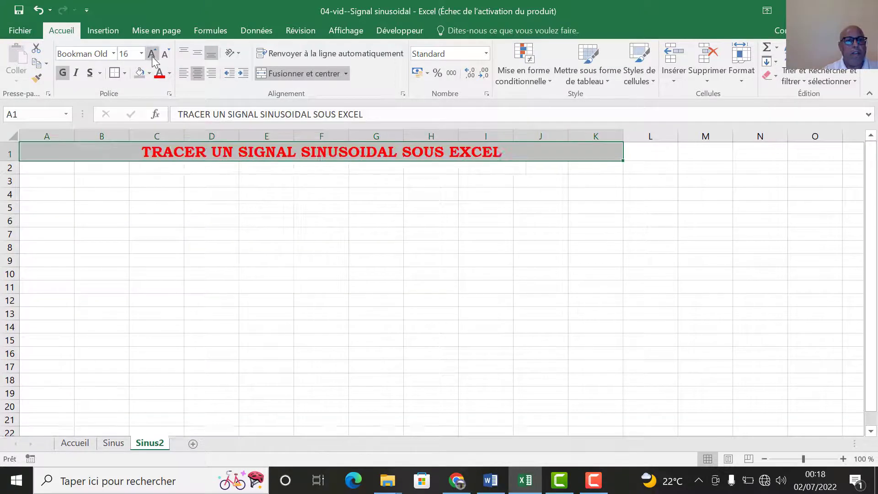
left_click(232, 235)
Enter the labels "Amplitude Um (V) :" in A3 and "Fréquence f (Hz)" in A4.
left_click(67, 182)
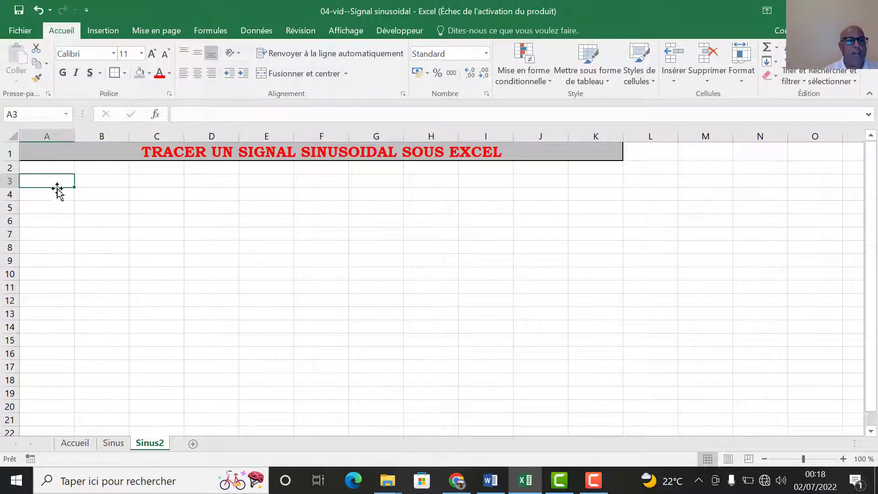
type("Amplitude Um (V) :")
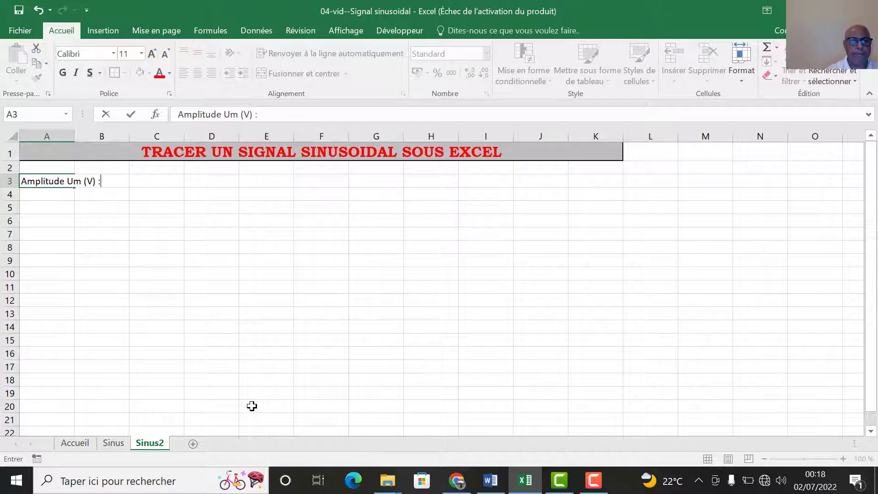
key("Return")
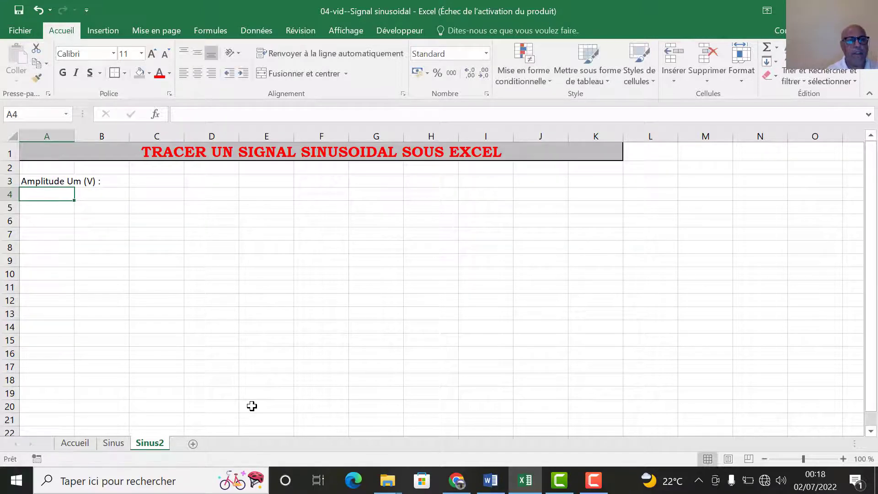
type("Fréquence f")
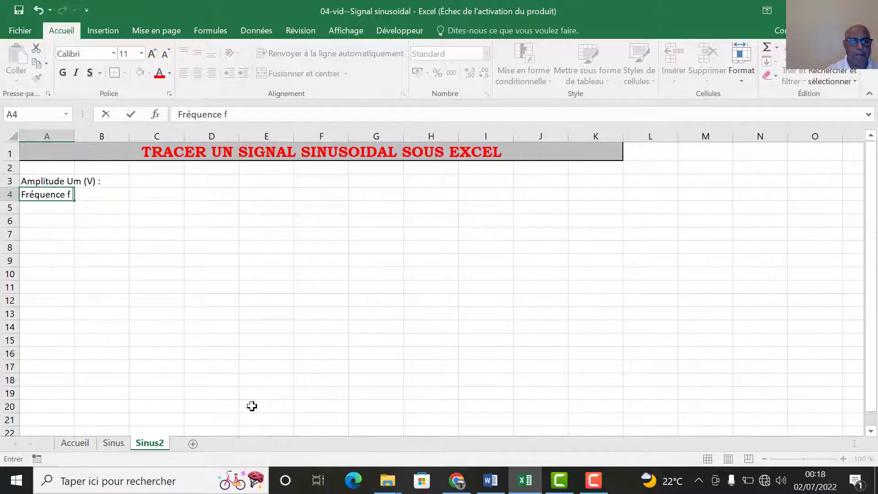
type("(Hz)")
key("Return")
Enter the labels "Période T (s)" in A5 and "Le pas Delta_t (s) :" in A6.
type("Période T")
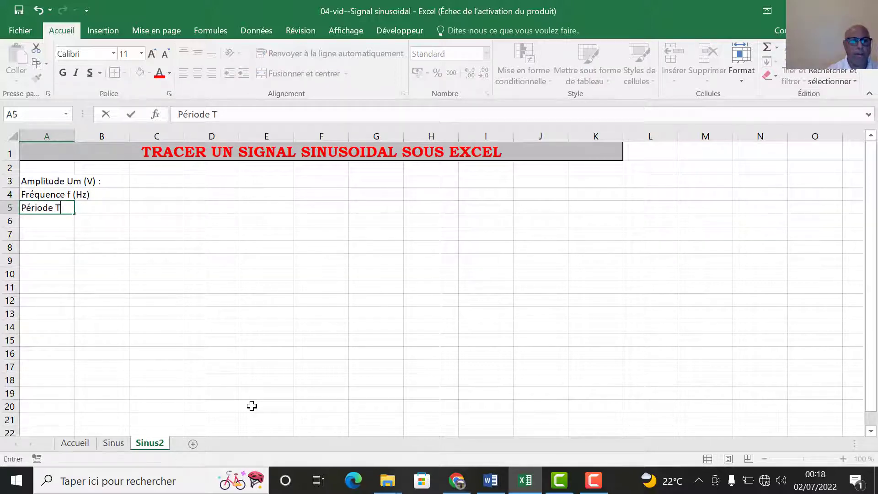
type(" (m")
key("Return")
type("Le pas Delta_t")
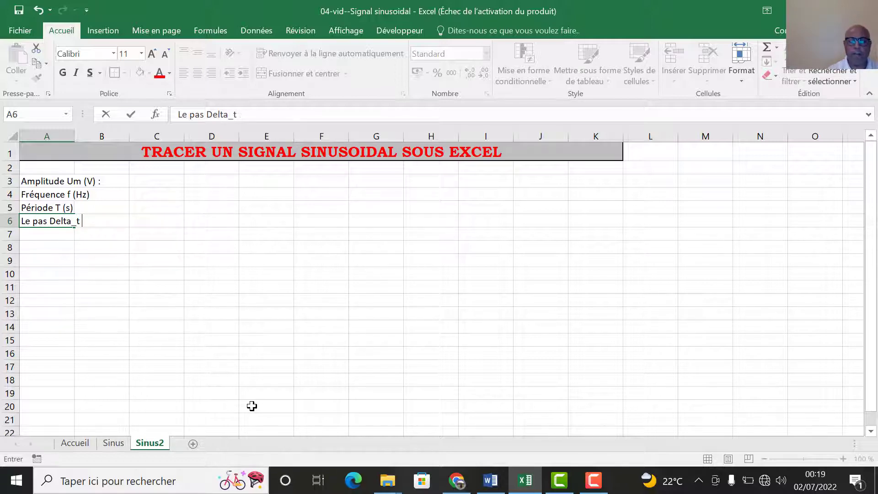
type("(s")
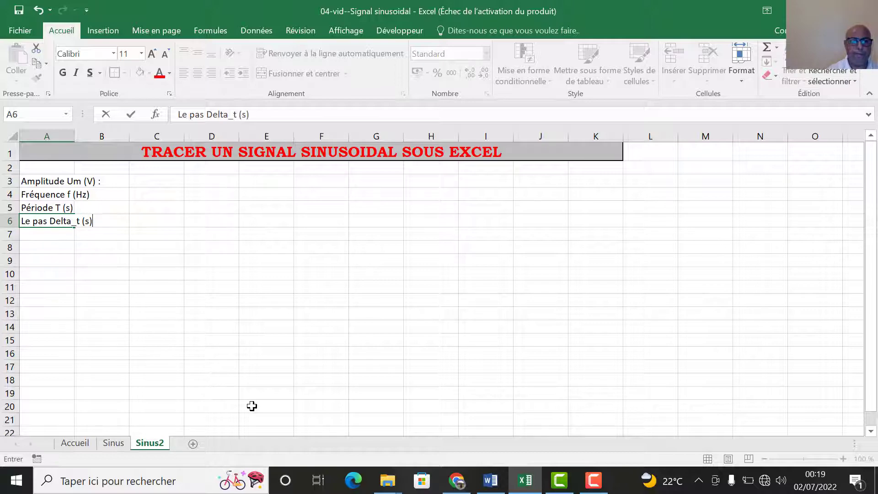
type(") :")
key("Return")
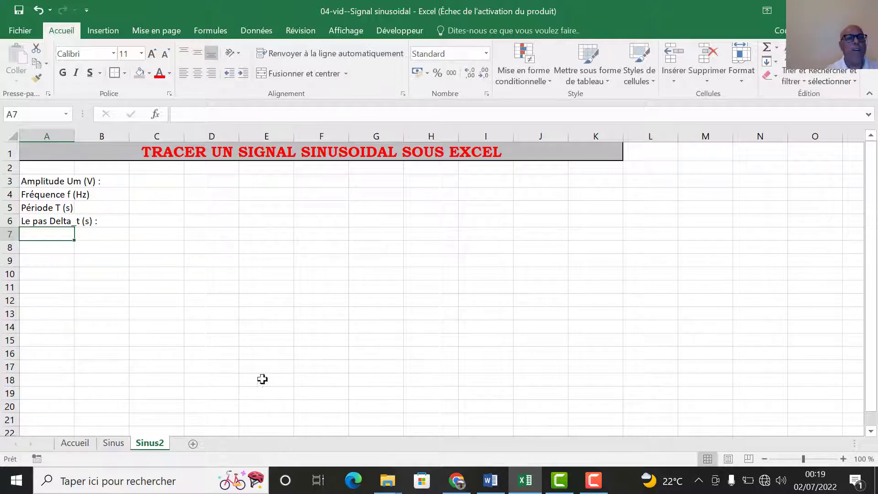
Apply all borders to the parameter table in A3:C6.
left_click(46, 184)
left_click_drag(47, 184, 164, 221)
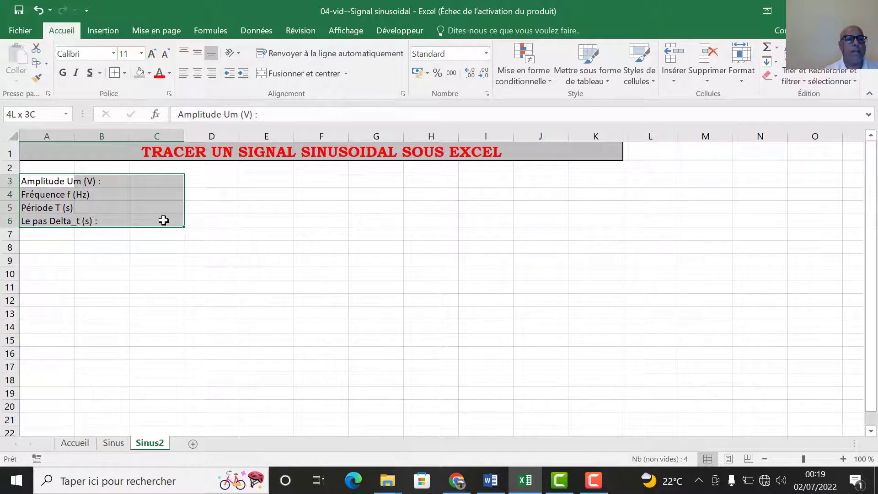
left_click(124, 73)
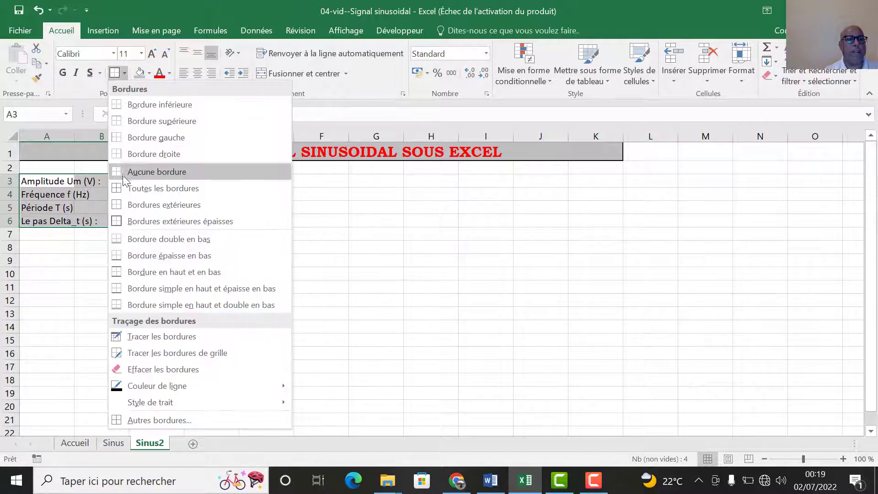
left_click(164, 188)
left_click(257, 221)
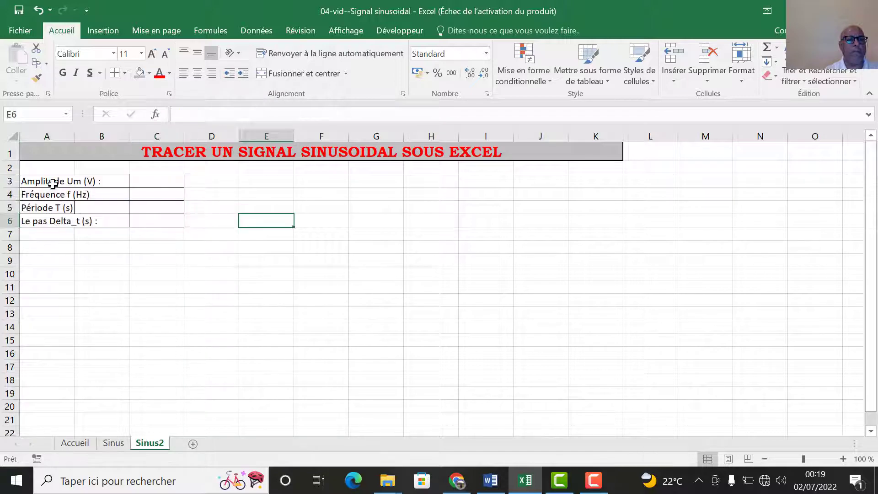
Merge and centre each parameter label across columns A and B, row by row from row 3 to row 6.
left_click_drag(42, 181, 110, 208)
left_click(282, 75)
left_click(293, 73)
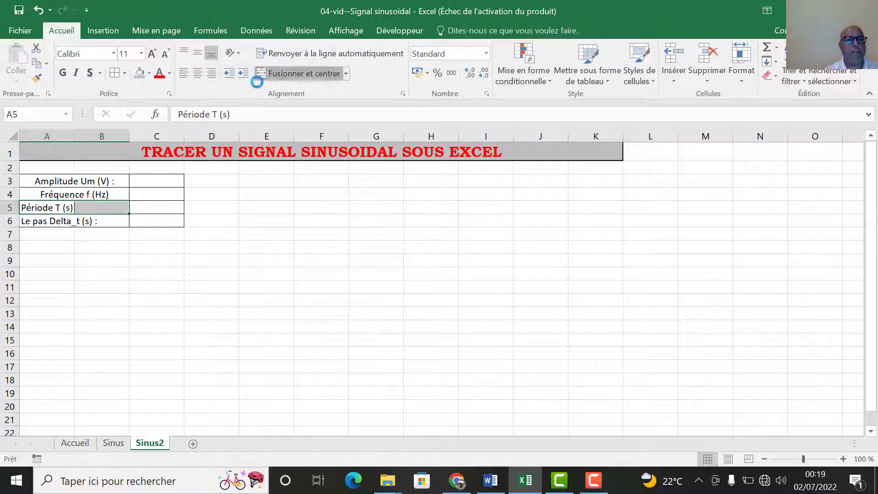
left_click(284, 75)
left_click_drag(45, 221, 110, 222)
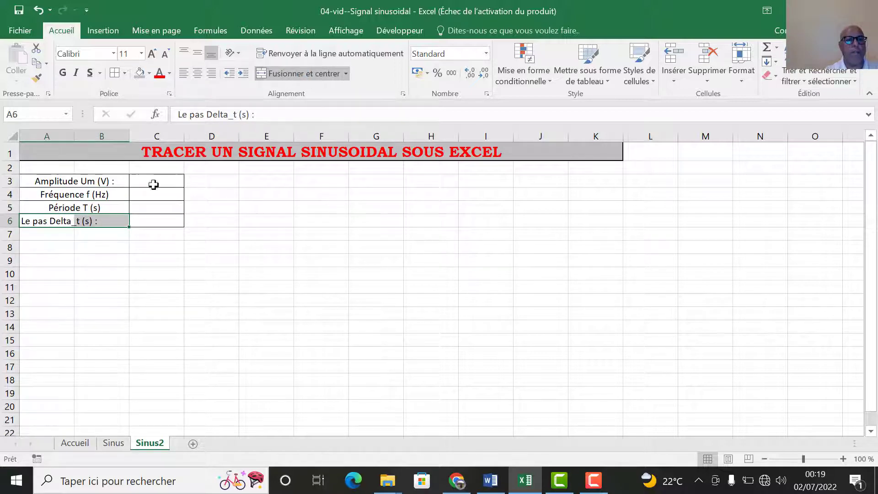
Format the parameter labels in A3:A6 as bold, left-aligned Bookman Old Style at size 12.
left_click_drag(78, 181, 79, 222)
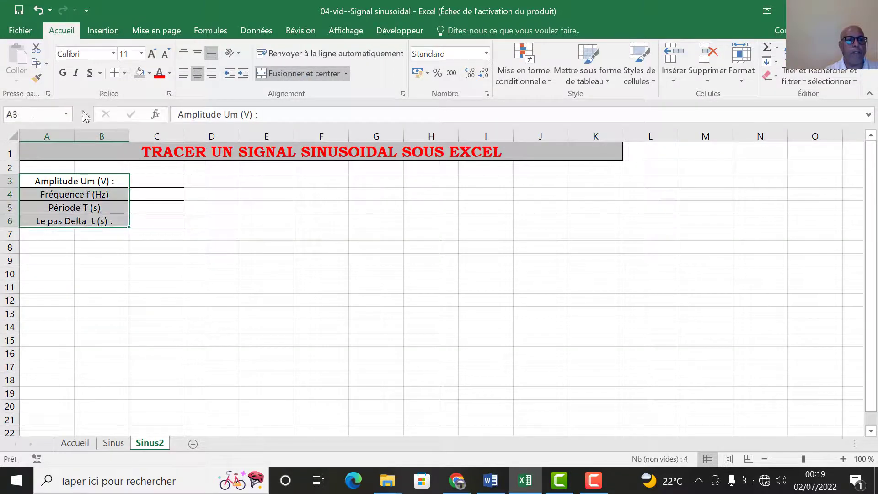
left_click(152, 54)
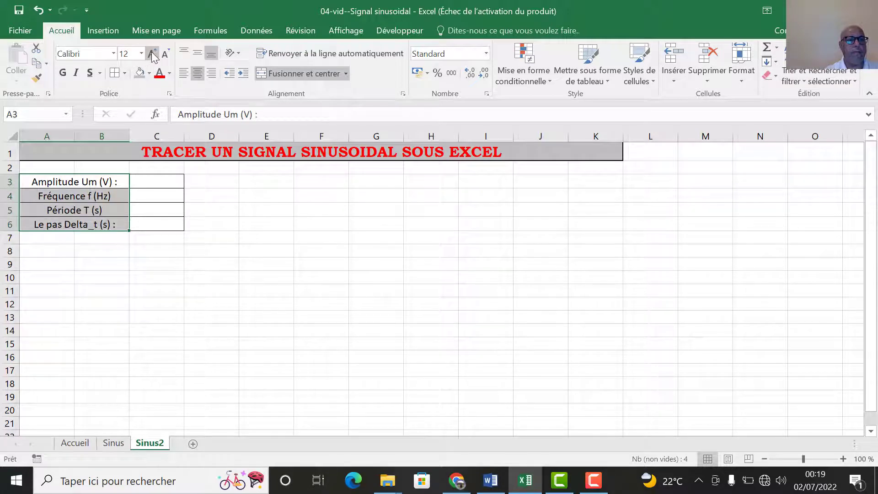
left_click(113, 53)
scroll(117, 325, "down", 1)
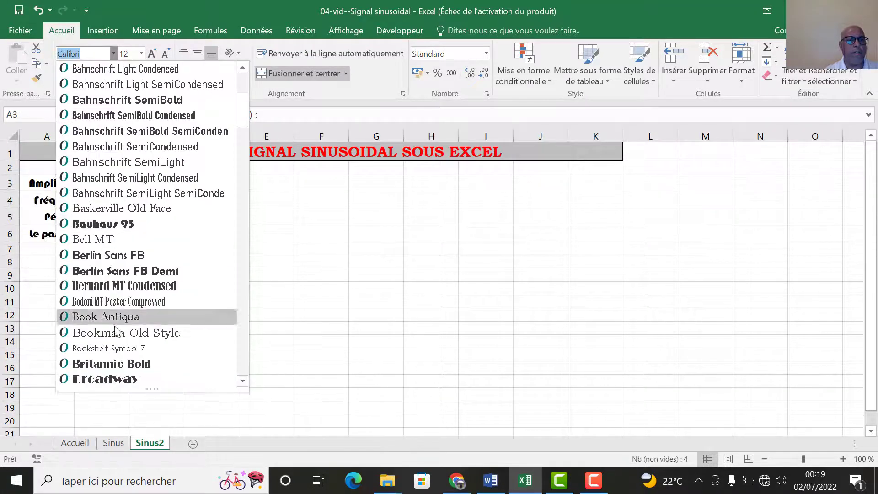
left_click(115, 330)
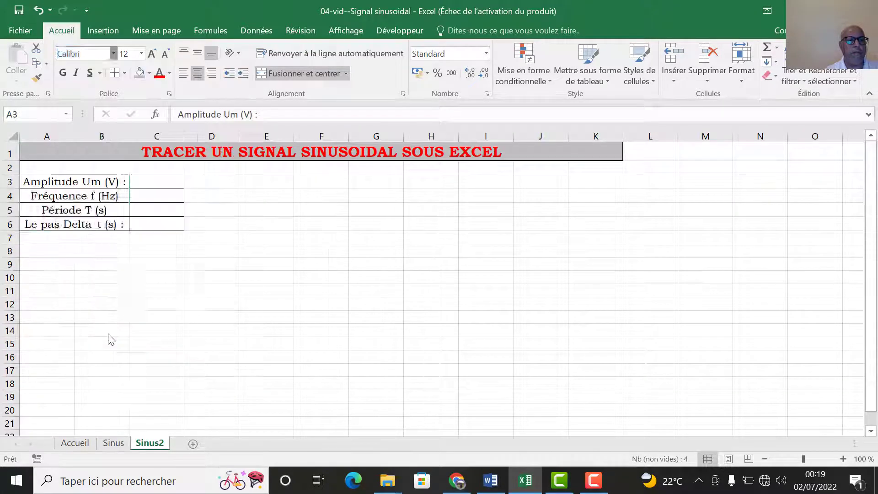
left_click(183, 73)
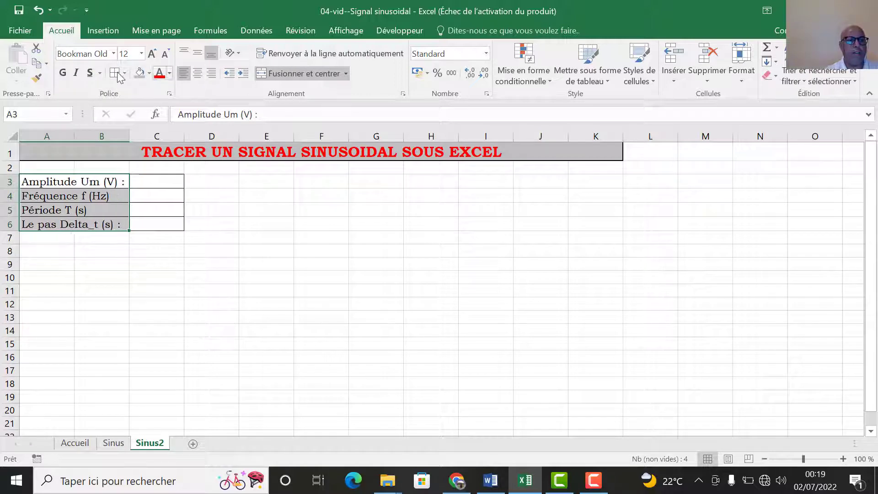
left_click(63, 73)
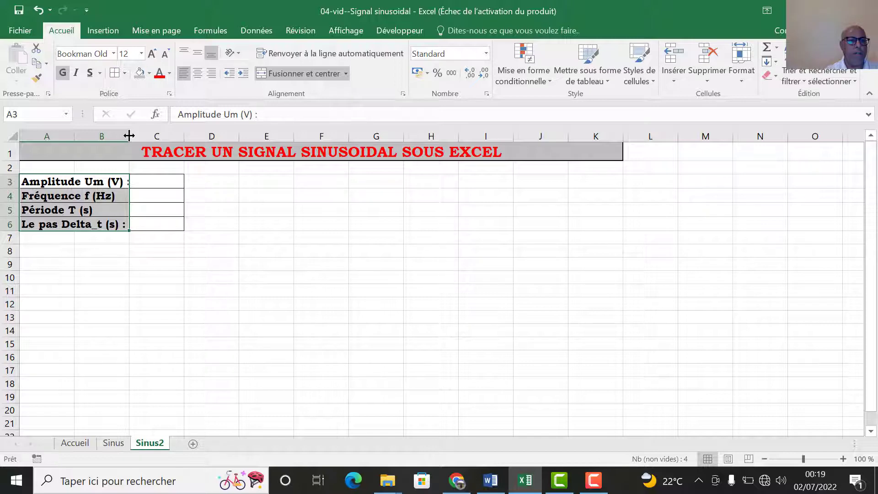
Widen column B slightly to fit the bold labels, and fill the label cells A3:A6 with light pink.
left_click_drag(129, 135, 133, 135)
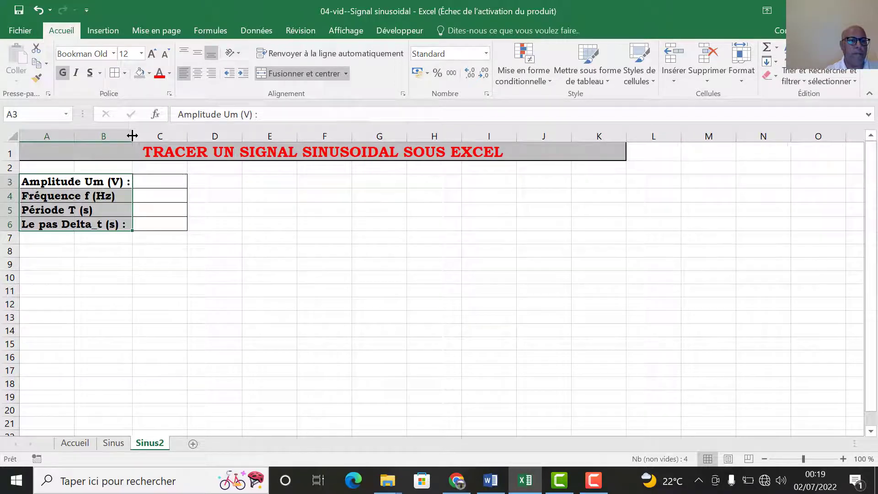
left_click(144, 200)
left_click_drag(66, 182, 62, 224)
left_click(149, 75)
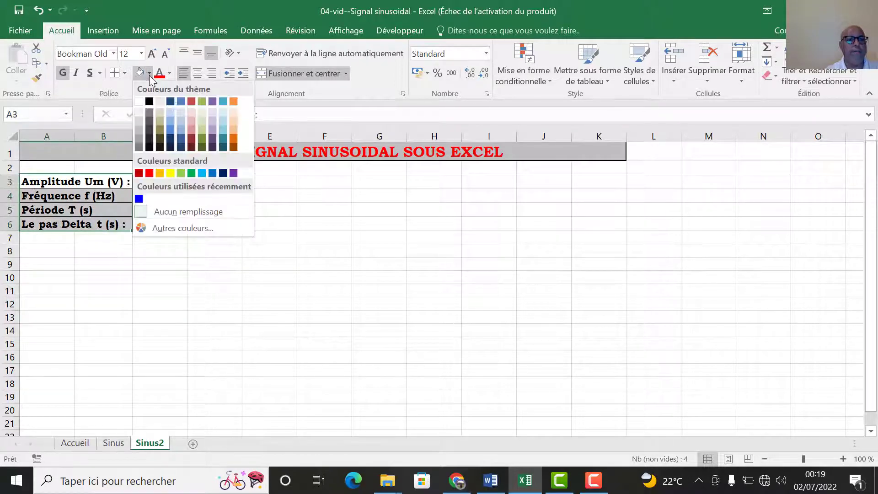
left_click(194, 112)
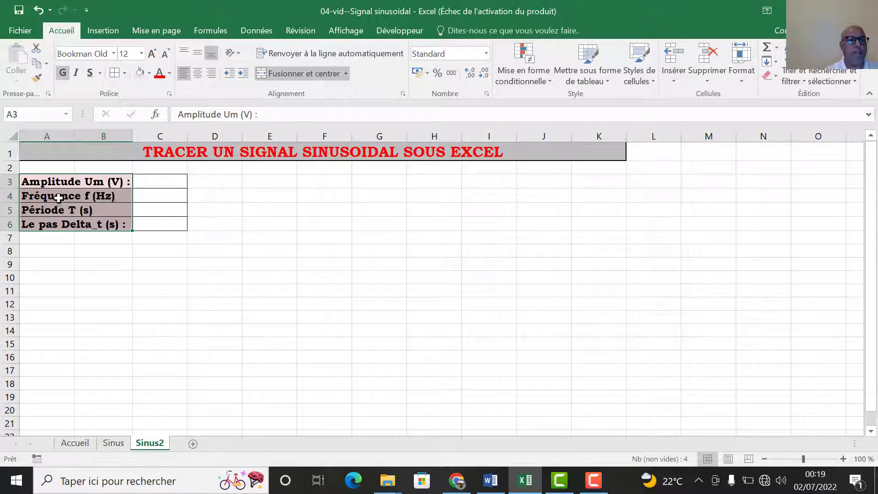
Fill the amplitude label in A3 with orange and the frequency label in A4 with light blue.
left_click(56, 183)
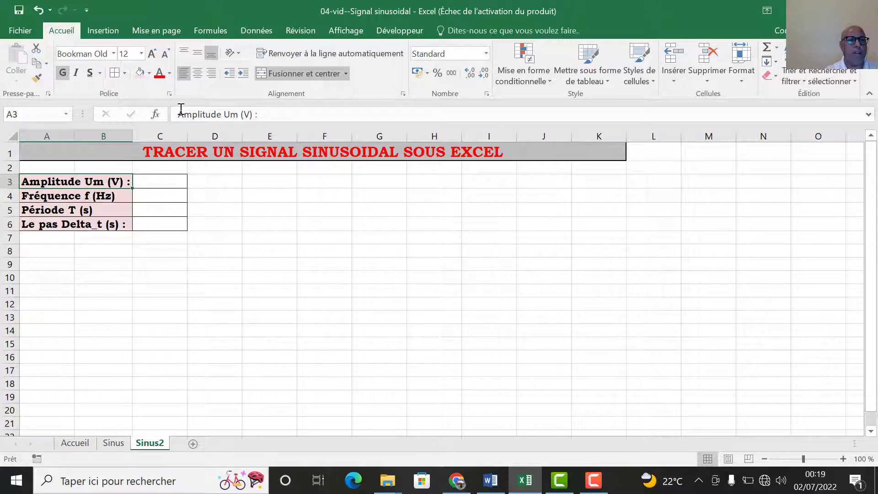
left_click(149, 73)
left_click(160, 173)
left_click(82, 197)
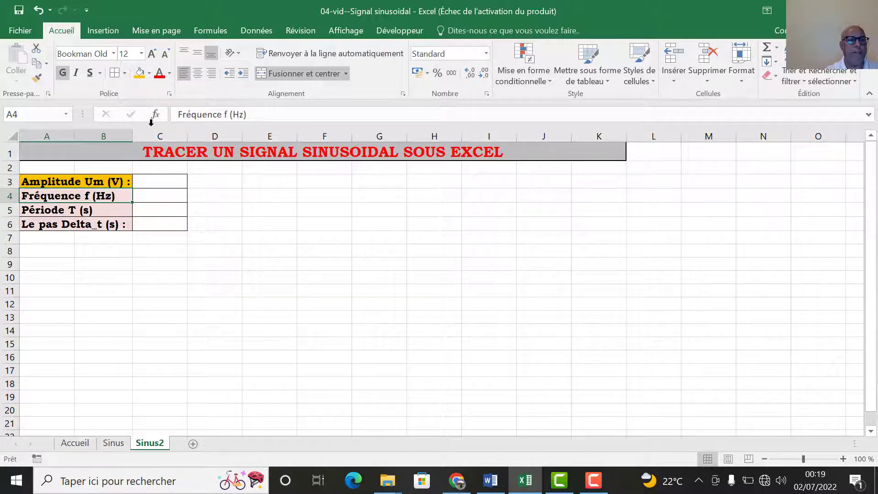
left_click(149, 73)
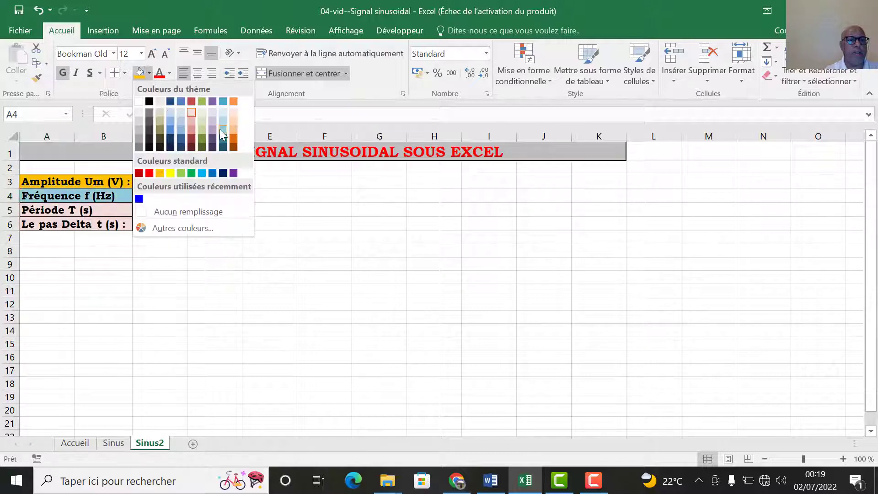
left_click(223, 123)
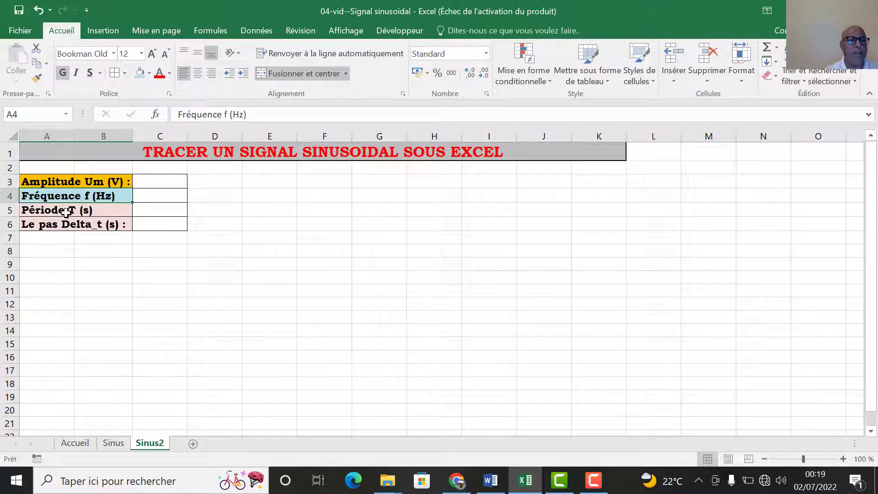
Enter the amplitude 0,5 in C3 and the frequency 50 in C4.
left_click(159, 183)
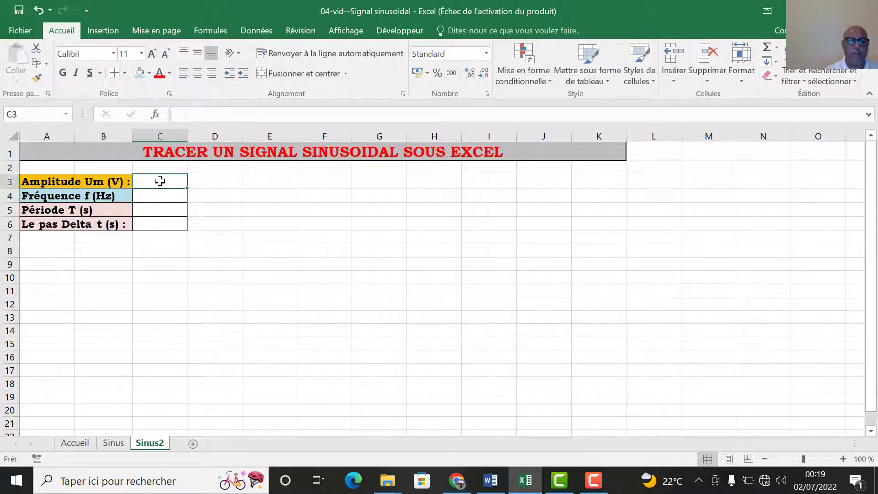
type("0")
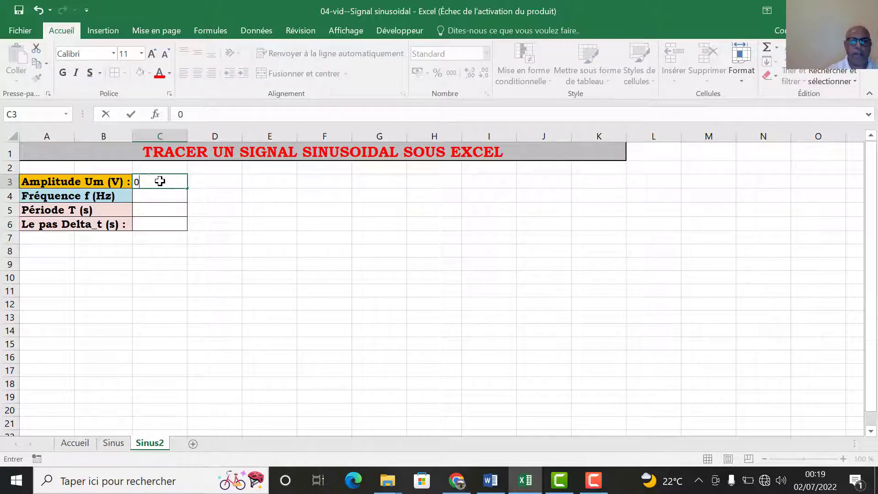
type("?5")
key("Return")
type("5")
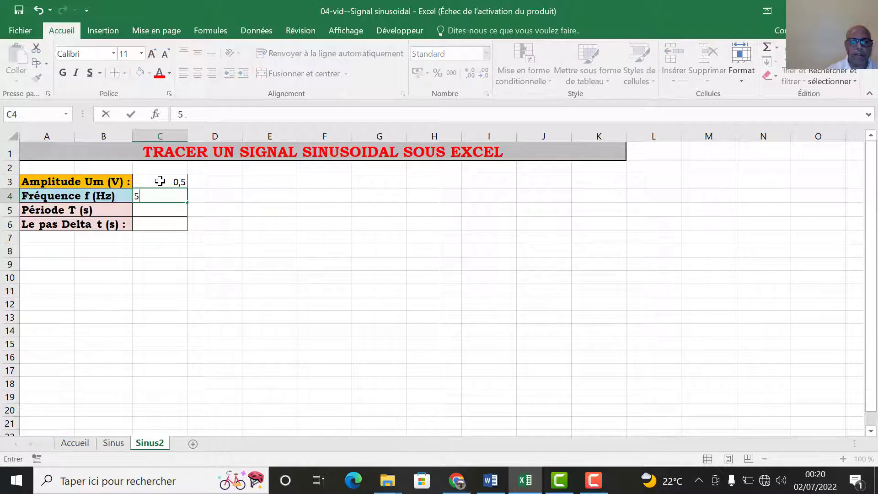
key("Return")
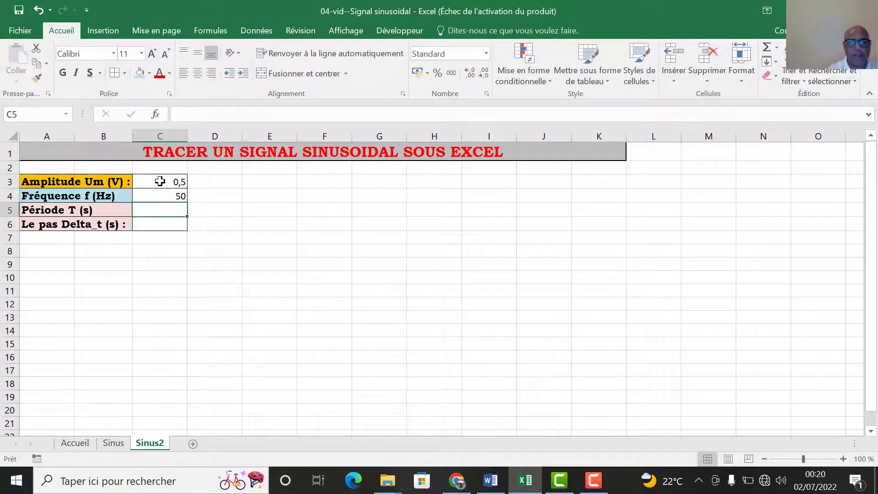
Calculate the period in C5 with =1/C4 and the time step in C6 with =C5/20.
type("=1/")
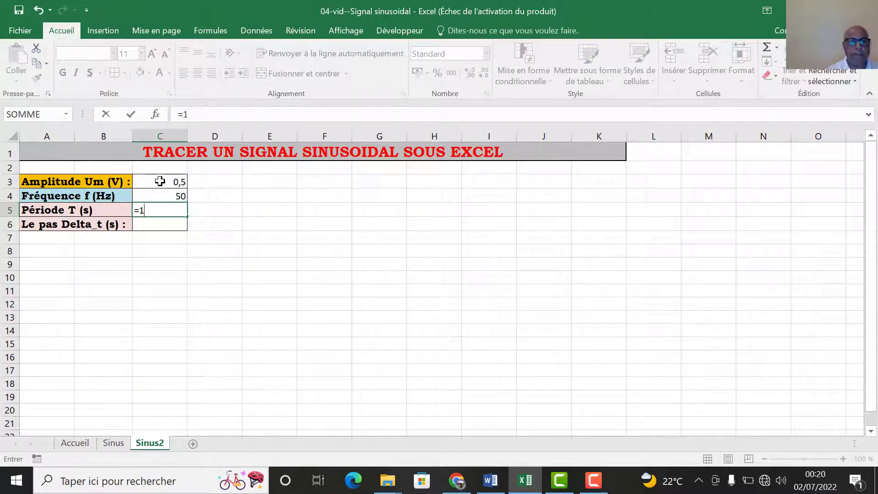
left_click(163, 195)
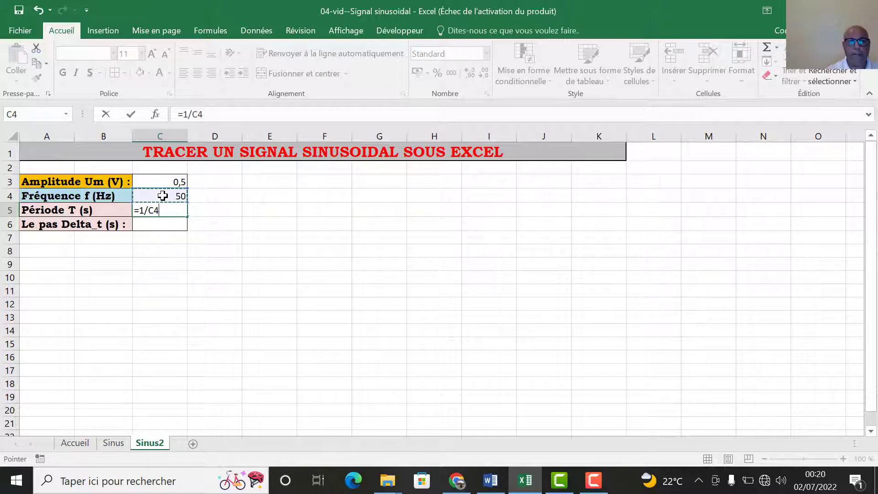
key("Return")
type("=")
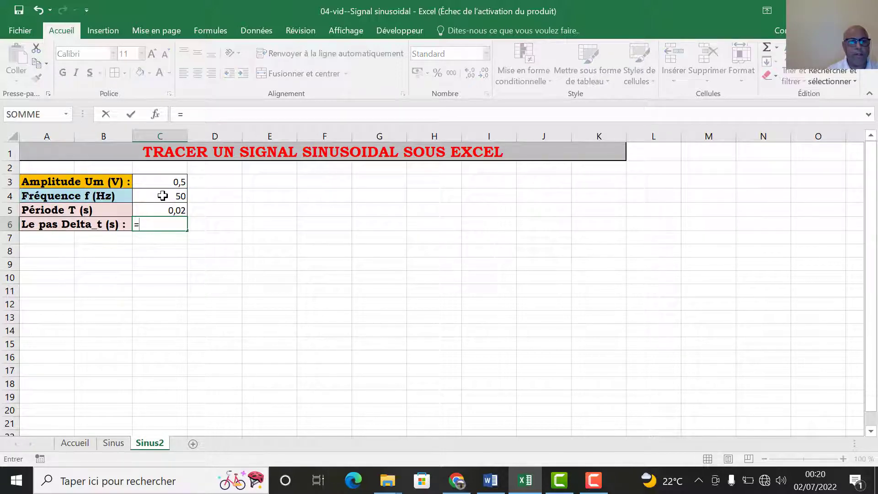
left_click(168, 210)
type("/")
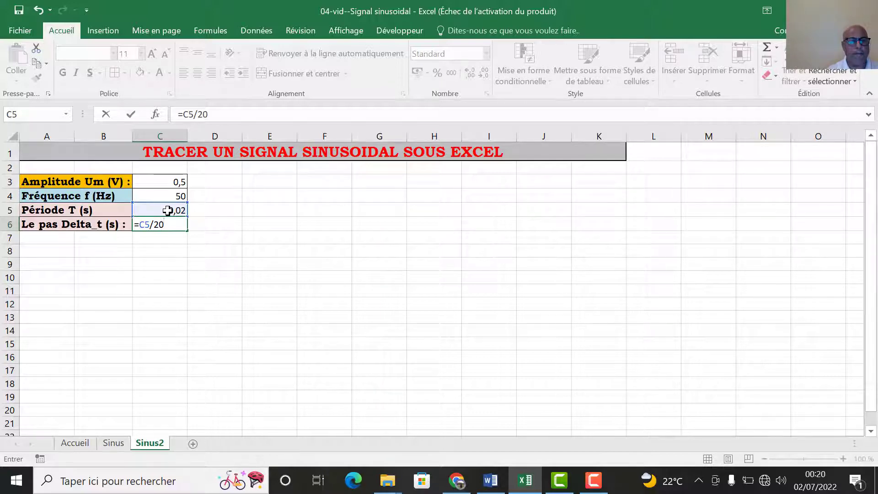
type("20")
key("Return")
Centre the parameter values in C3:C6 and set their font size to 12.
left_click(167, 182)
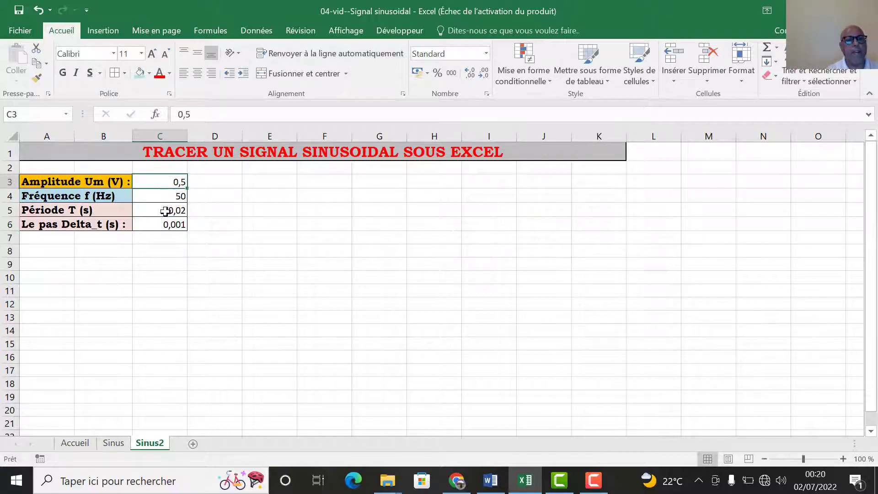
left_click_drag(165, 206, 166, 224)
left_click(196, 73)
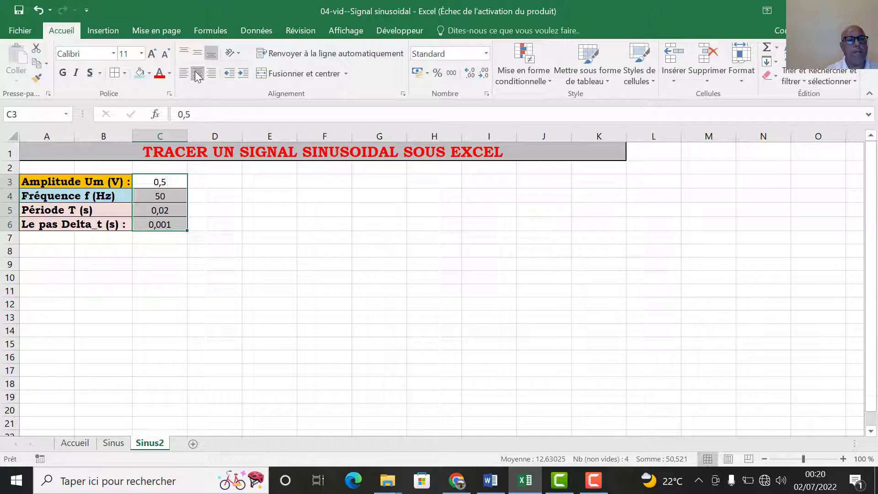
left_click(151, 54)
left_click(113, 54)
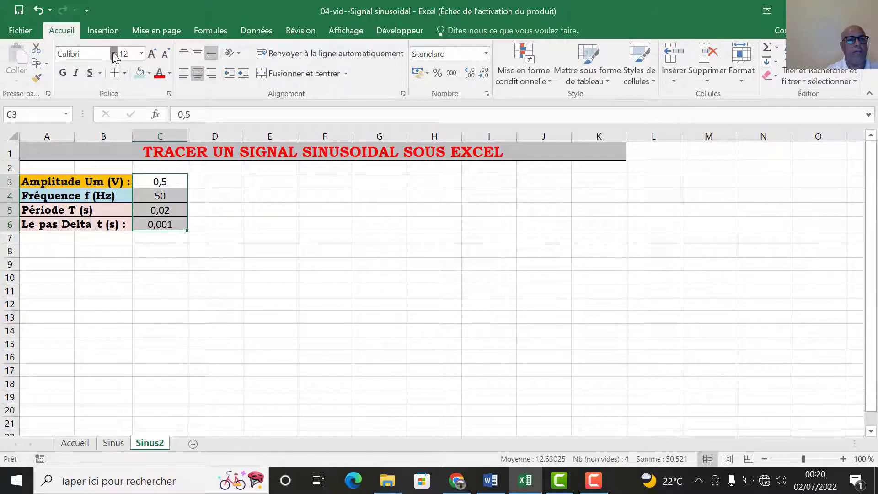
scroll(129, 327, "down", 4)
left_click(131, 348)
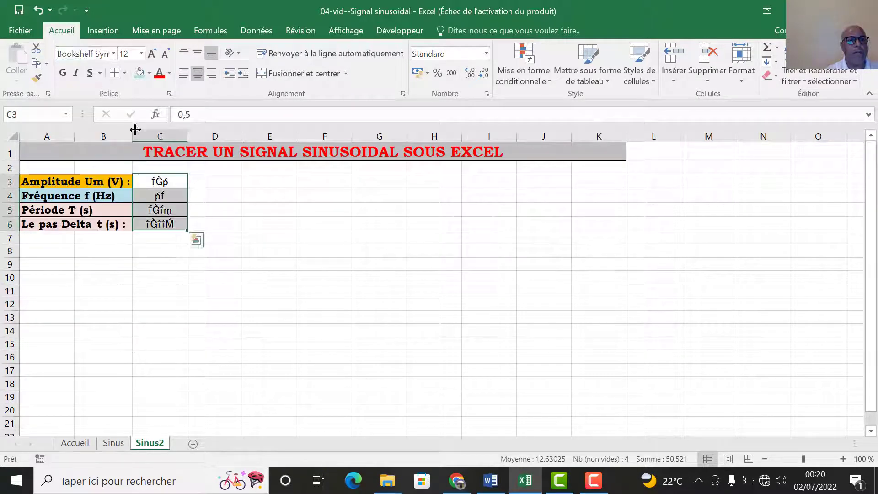
Set the font of the parameter values in C3:C6 to Bookman Old Style.
left_click(113, 54)
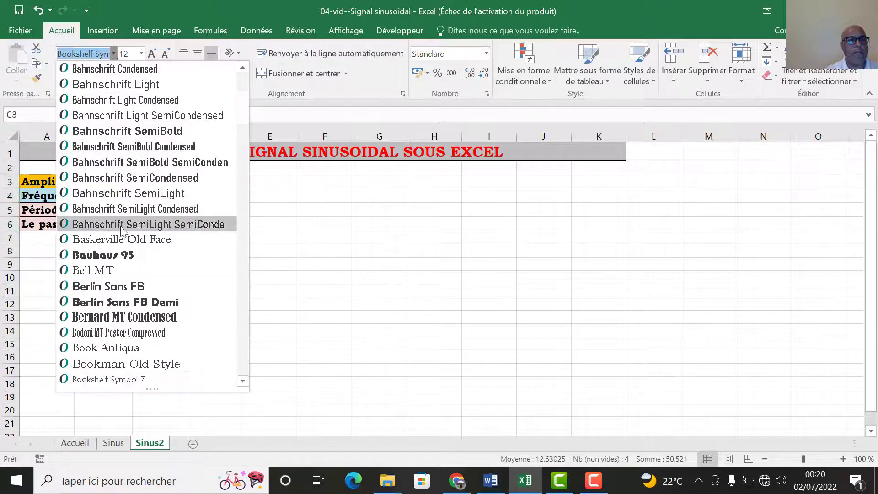
left_click(119, 363)
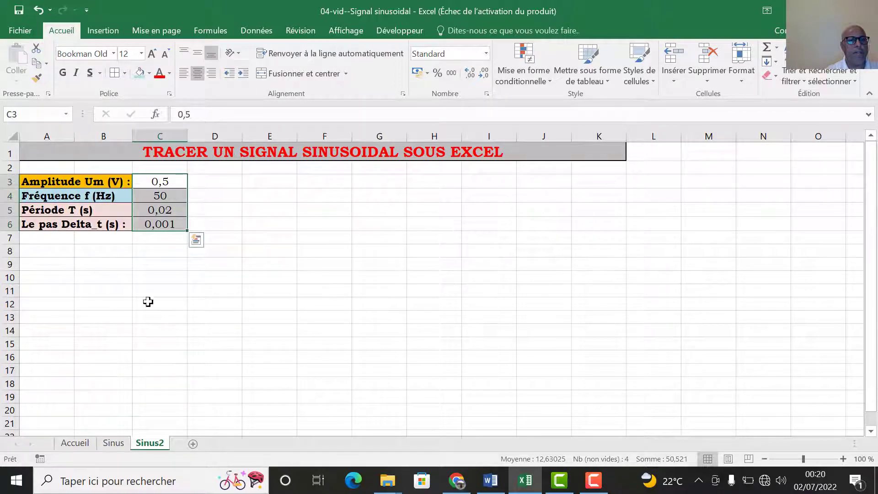
left_click(165, 279)
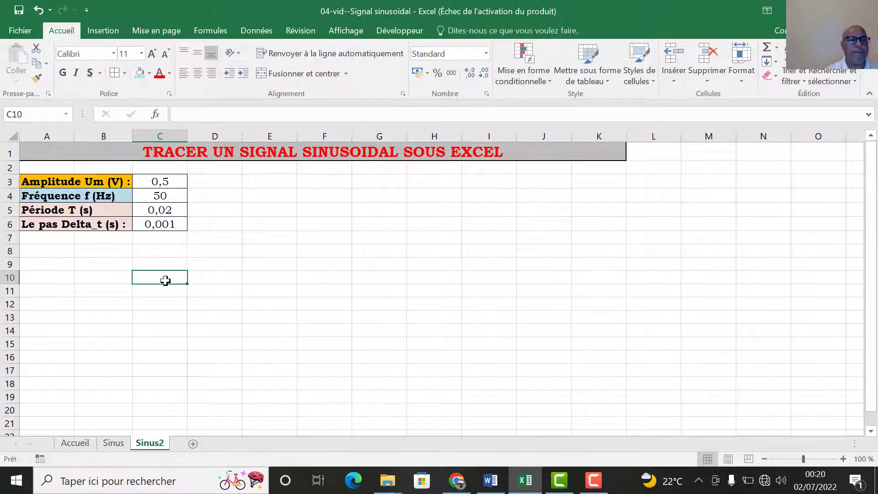
Enter the data table headings "t(s)" in A8 and "u(t)" in B8.
left_click(47, 250)
type("t(")
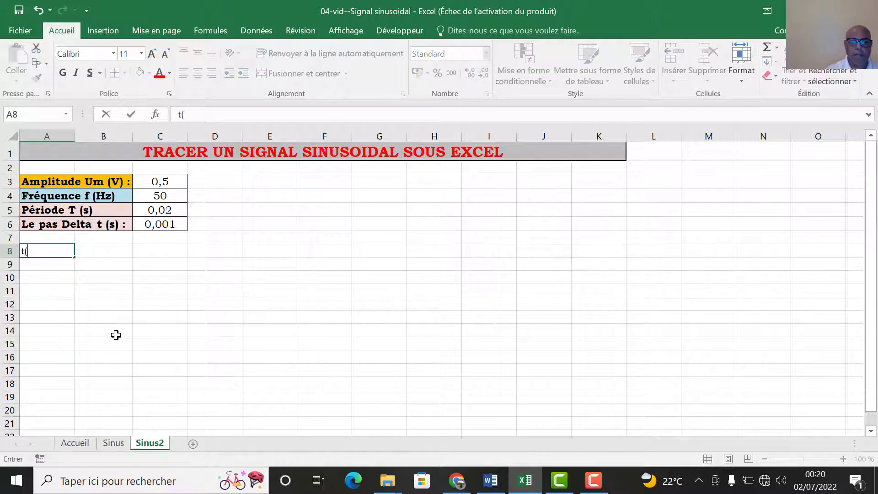
type("s)")
key("Tab")
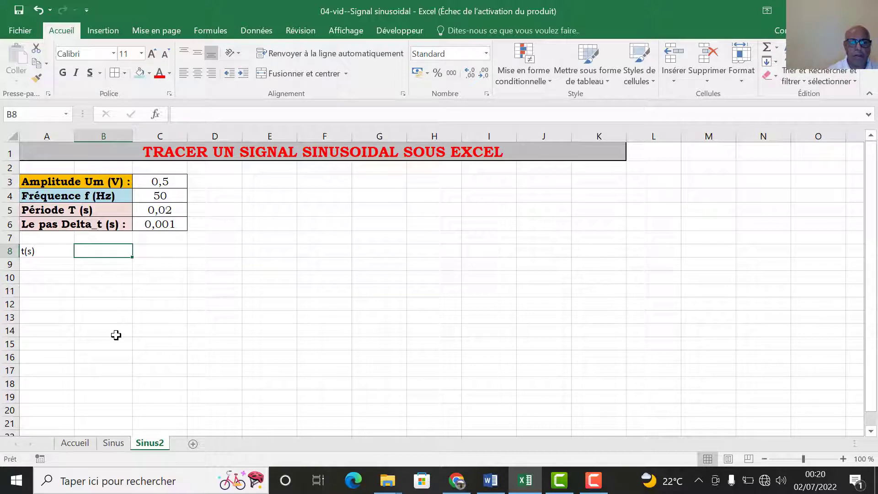
type("u(t)")
key("Return")
key("Left")
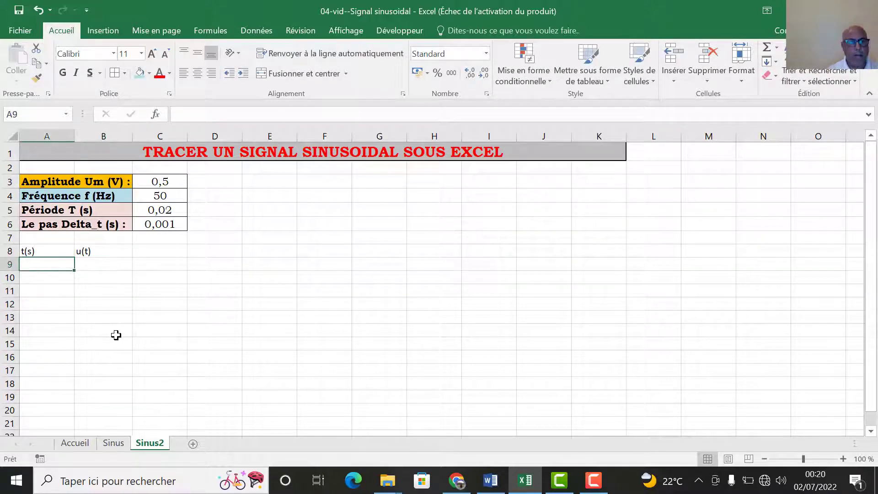
type("à")
key("Return")
key("Up")
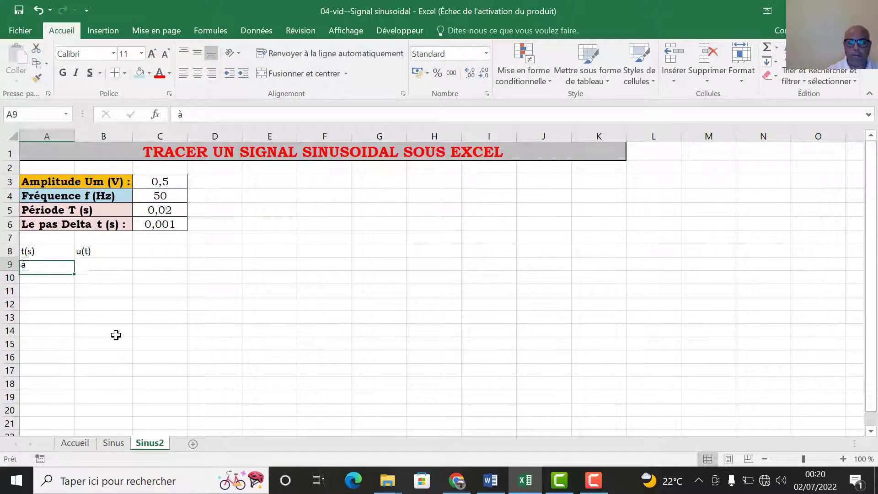
Enter the starting time 0 in A9 and the formula =A9+C6 in A10 for the next time value.
type("0")
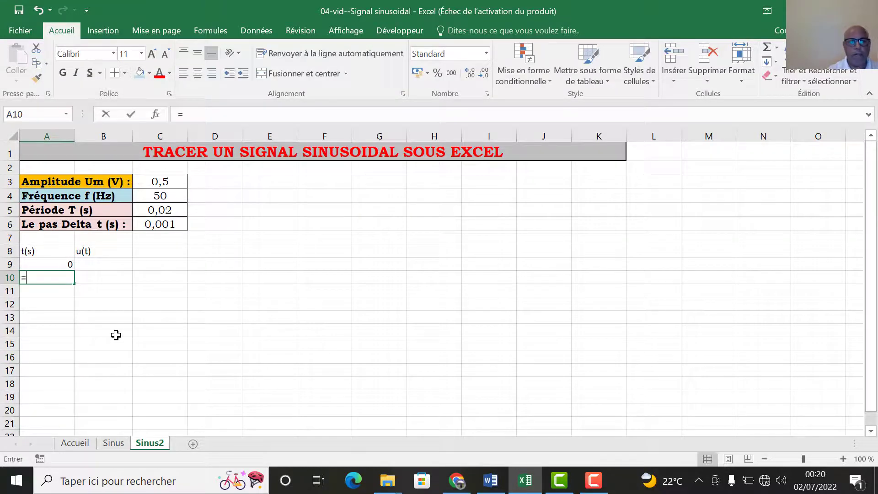
type("=")
left_click(49, 261)
type("+")
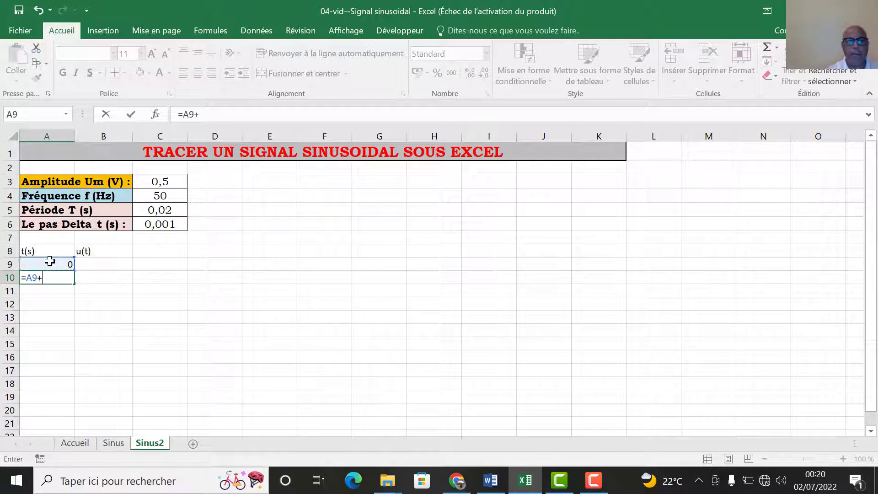
left_click(158, 224)
key("Return")
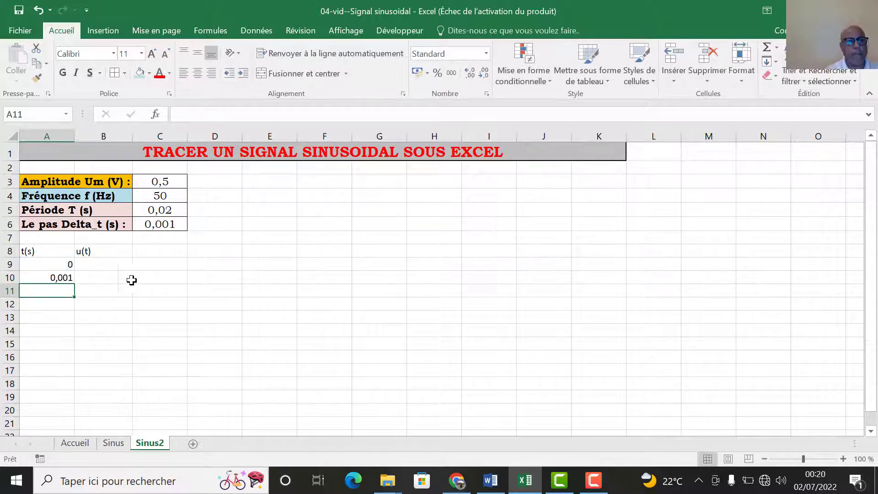
Fill the time formula from A10 down the column to A248.
left_click(63, 278)
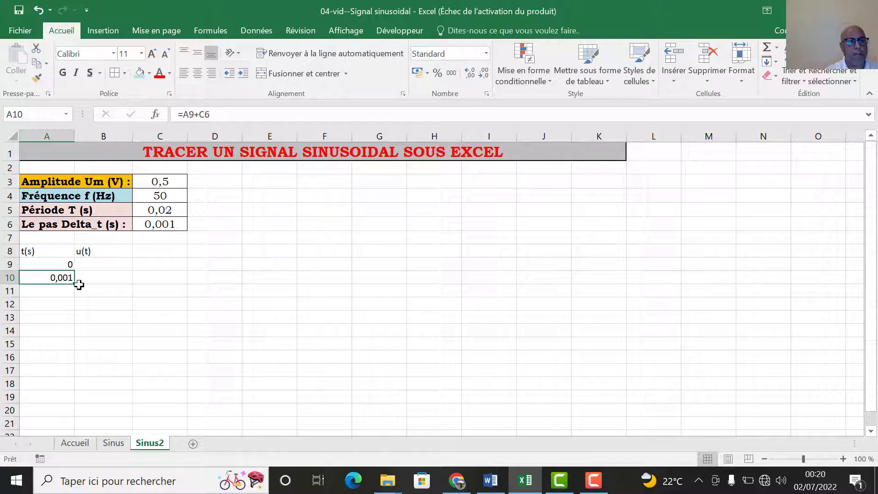
left_click_drag(76, 285, 61, 381)
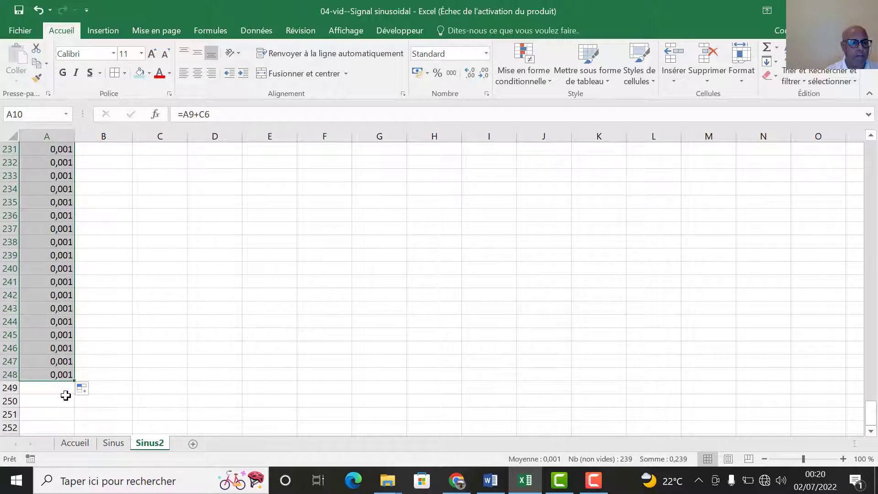
scroll(116, 308, "up", 12)
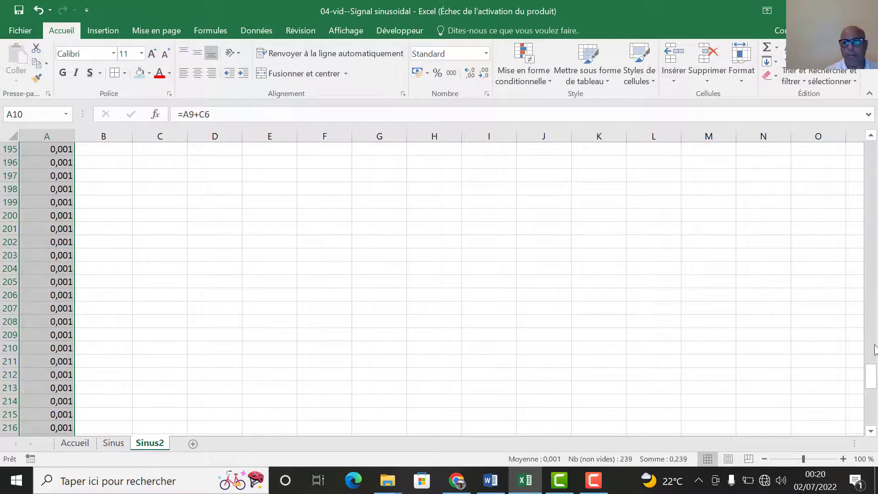
left_click_drag(873, 364, 873, 147)
left_click(159, 317)
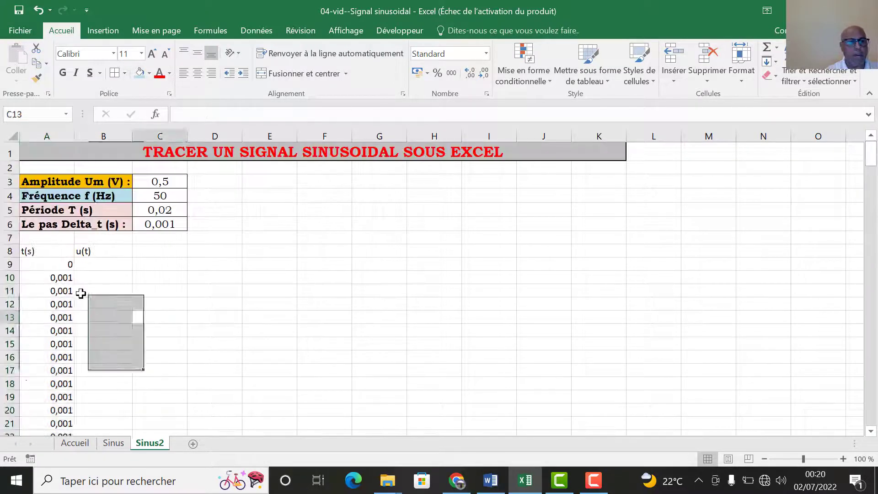
Make the step reference in A10 absolute so that the formula reads =A9+$C$6.
left_click(61, 280)
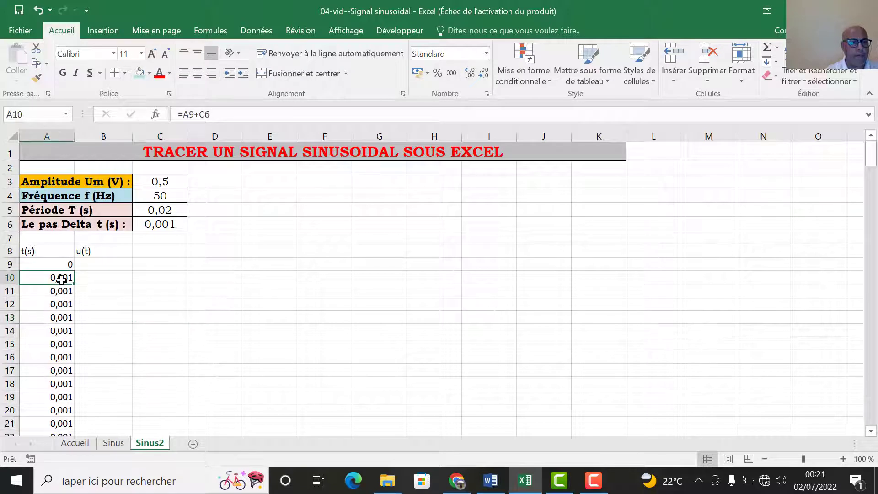
left_click(199, 116)
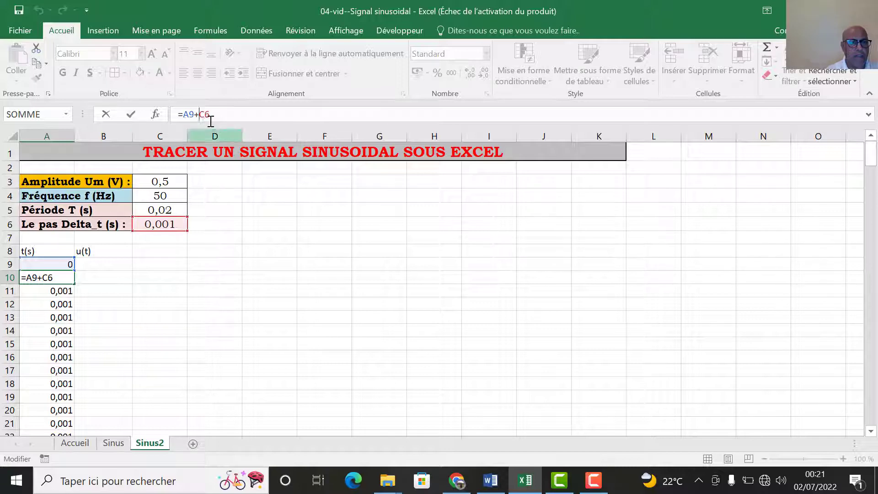
left_click_drag(201, 114, 221, 114)
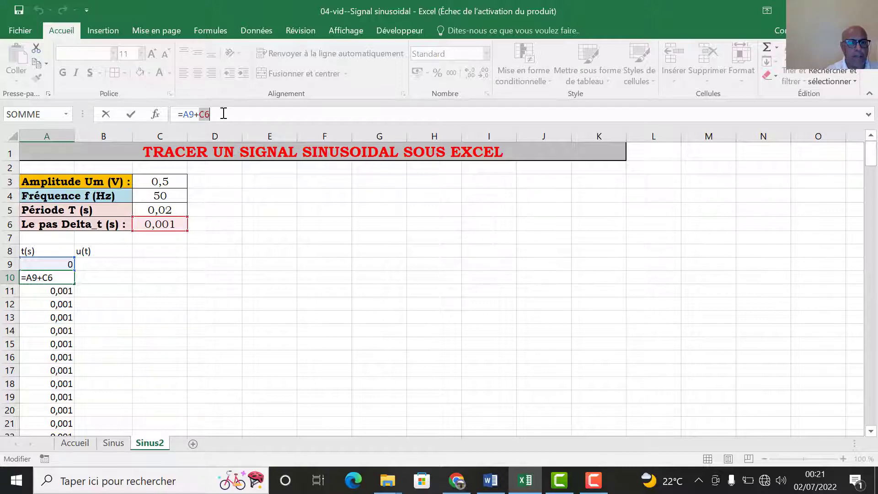
key("F4")
key("Return")
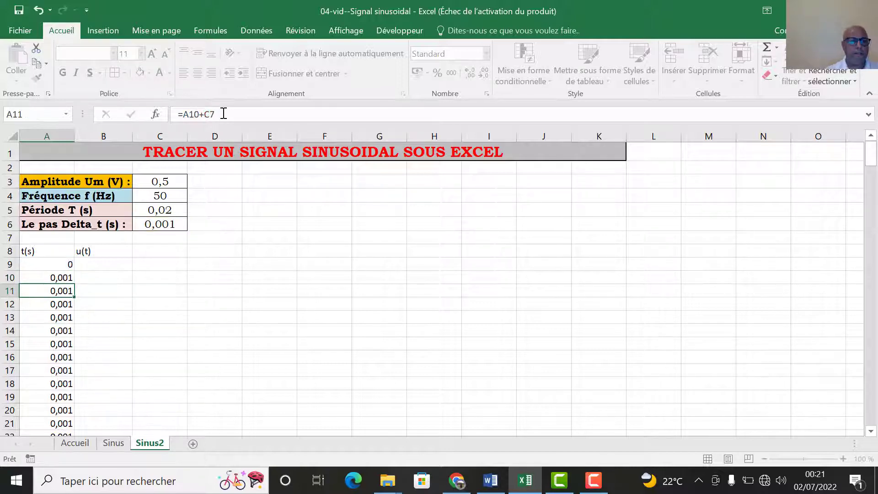
Refill the time column below A10 with the corrected formula down to row 248.
left_click(61, 279)
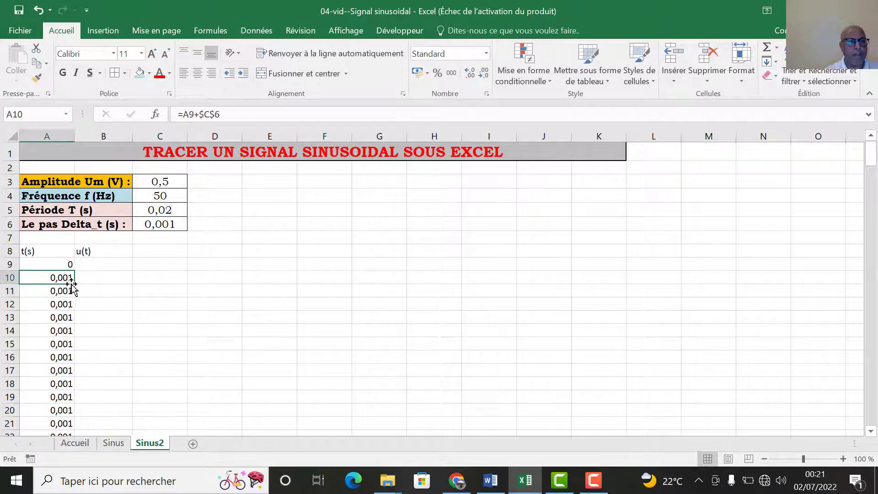
double_click(74, 284)
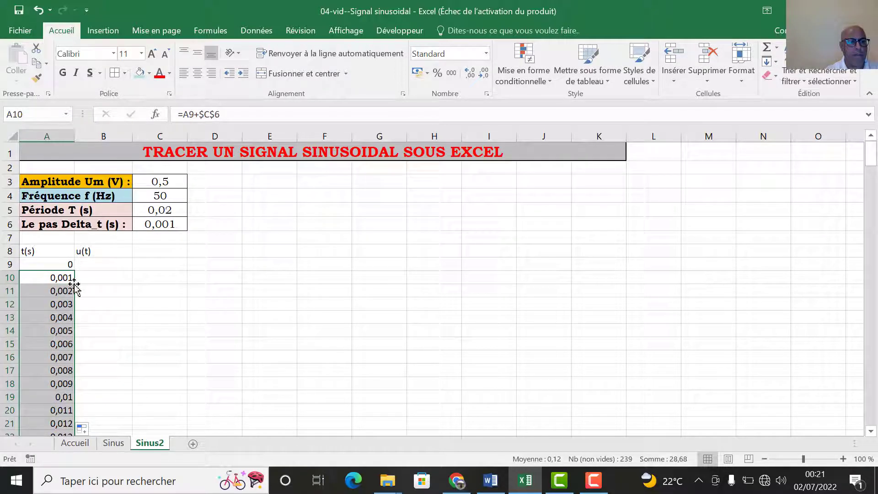
left_click(155, 225)
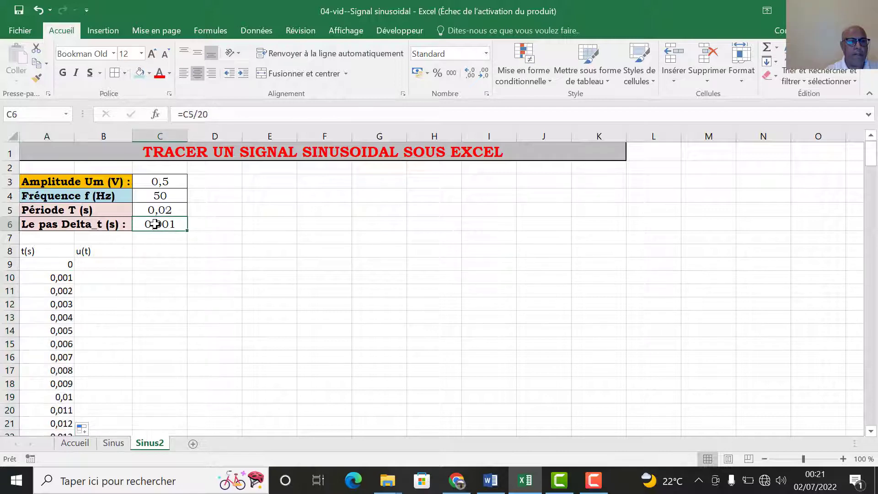
key("Return")
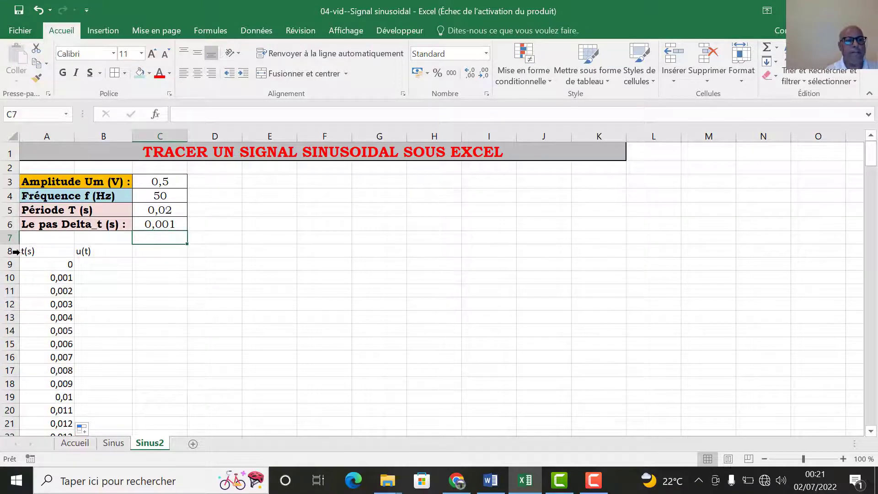
left_click(97, 265)
type("=")
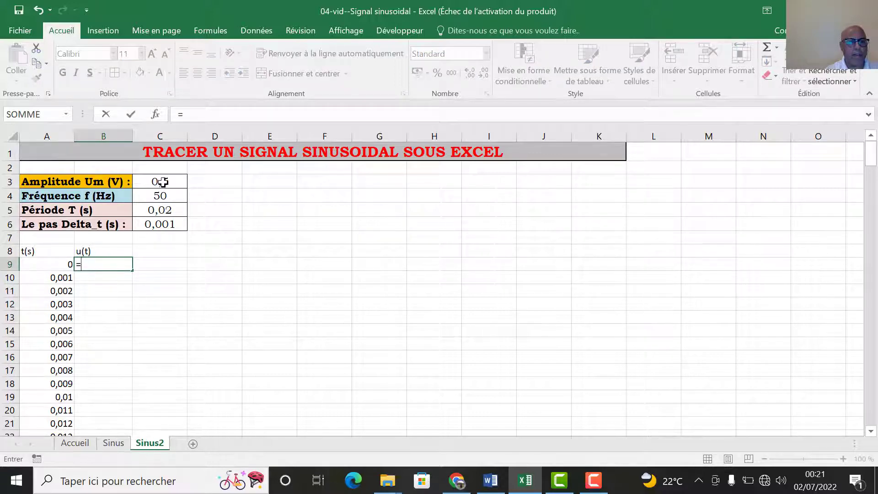
key("Return")
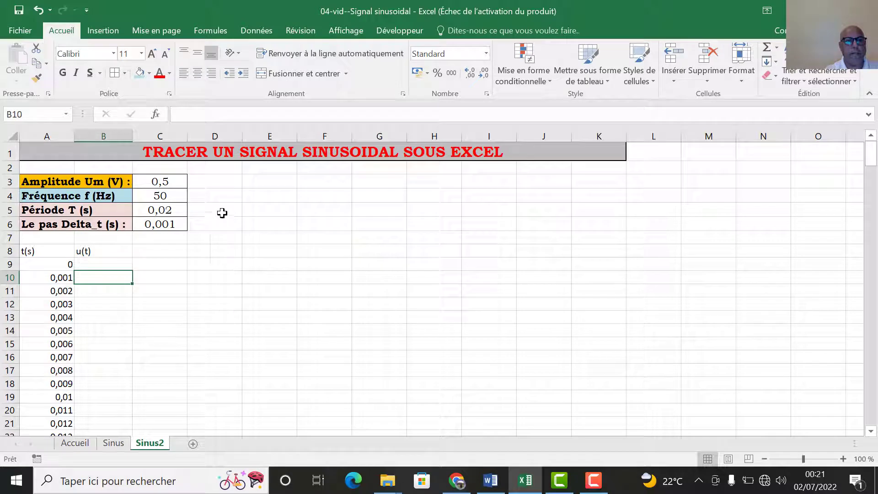
Insert a new equation object on the sheet and begin it with u(t) =, using the bracket structure for (t).
left_click(223, 236)
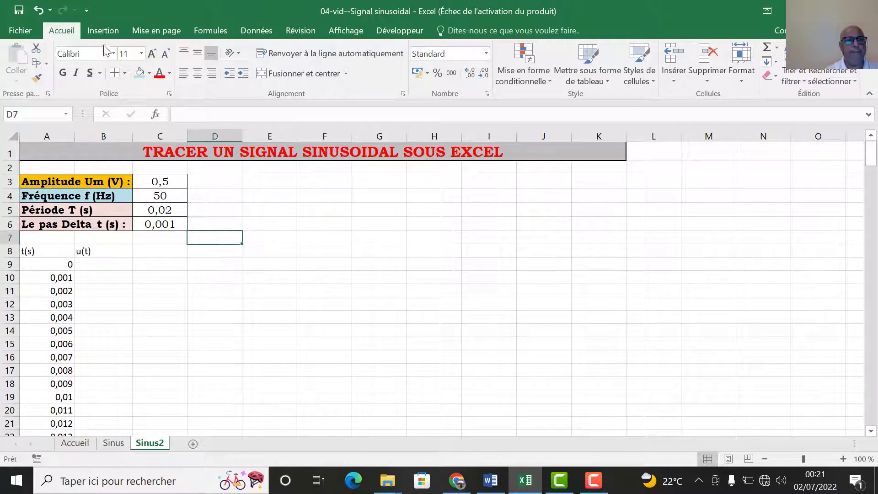
scroll(784, 45, "down", 1)
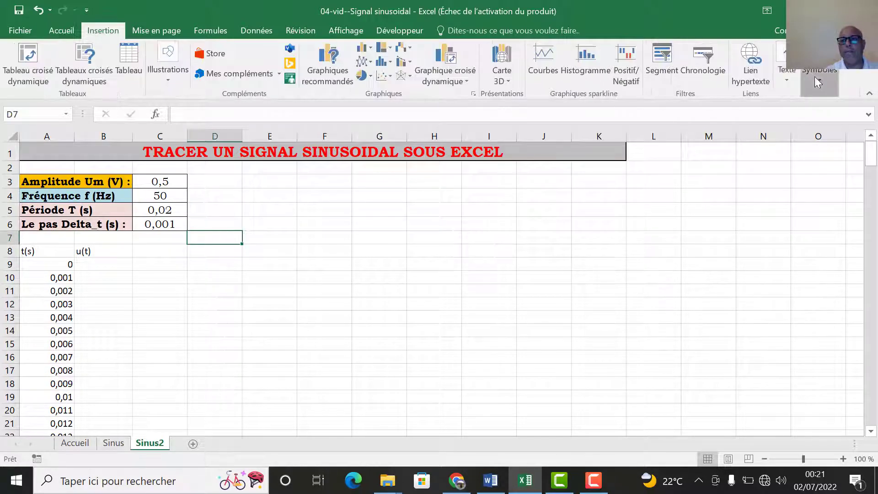
left_click(819, 76)
left_click(816, 119)
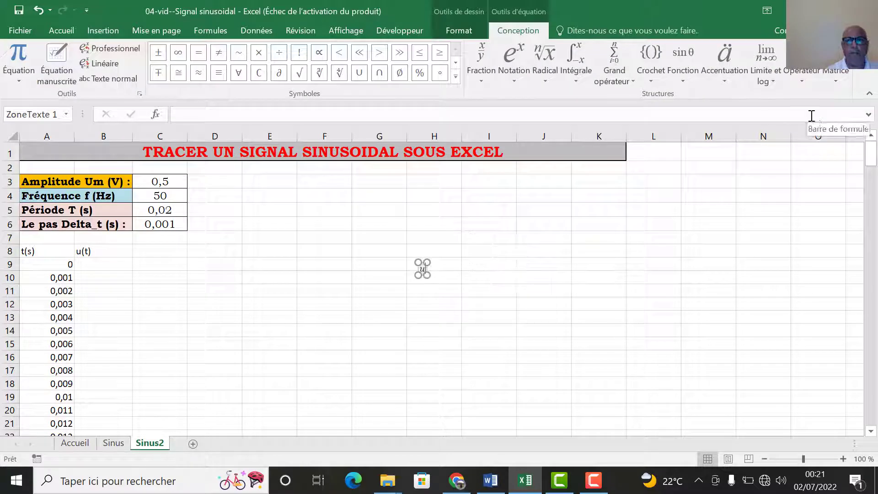
left_click(662, 67)
left_click(664, 133)
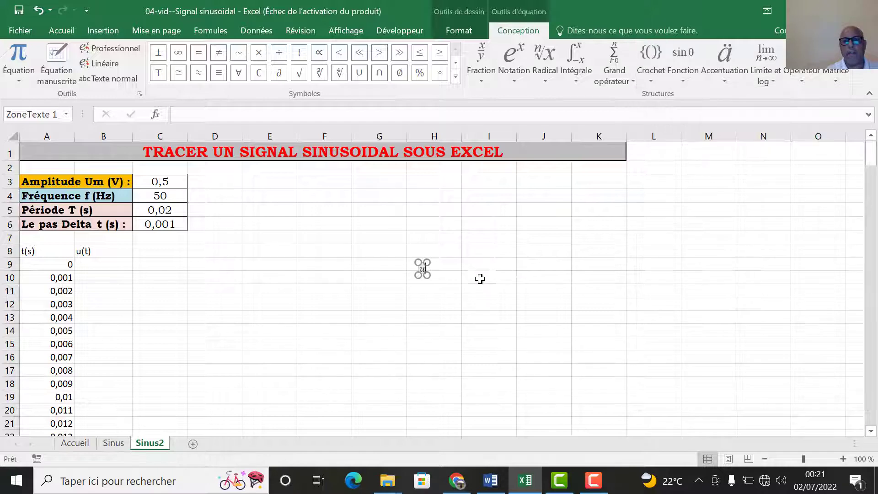
type("t)")
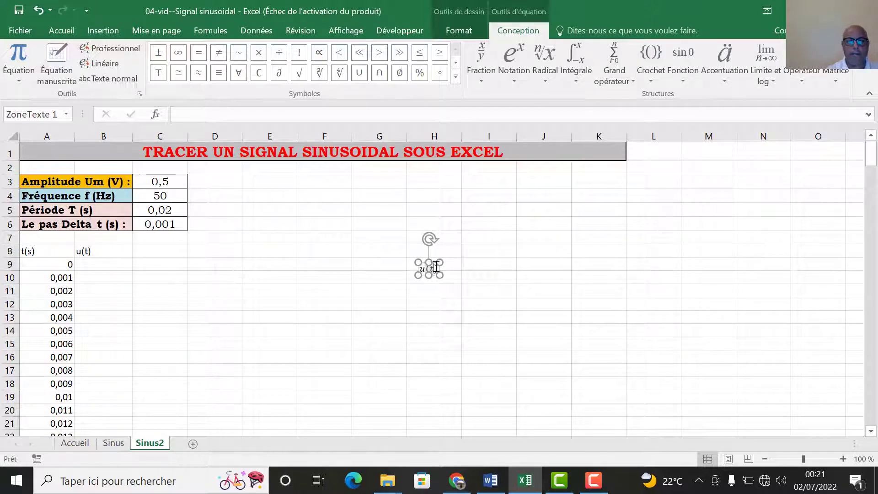
type("=")
Continue the equation with U and subscript m, a multiplication sign and cos.
left_click(514, 68)
left_click(581, 137)
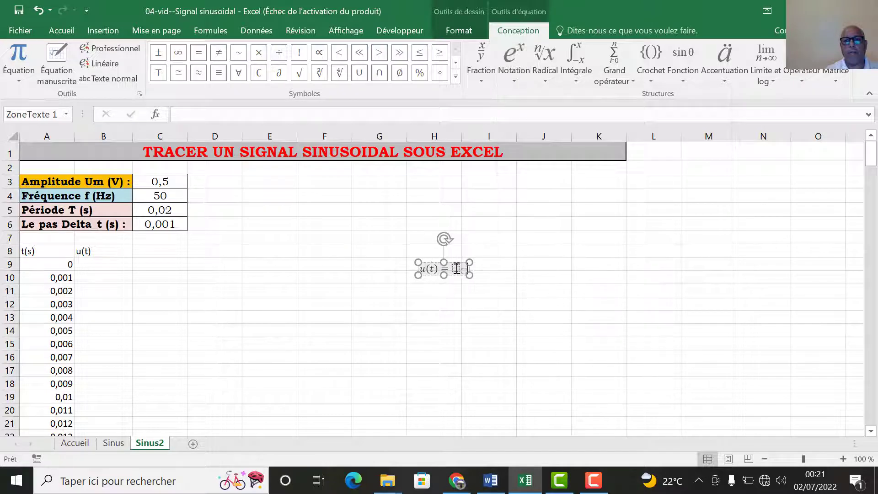
type("Um")
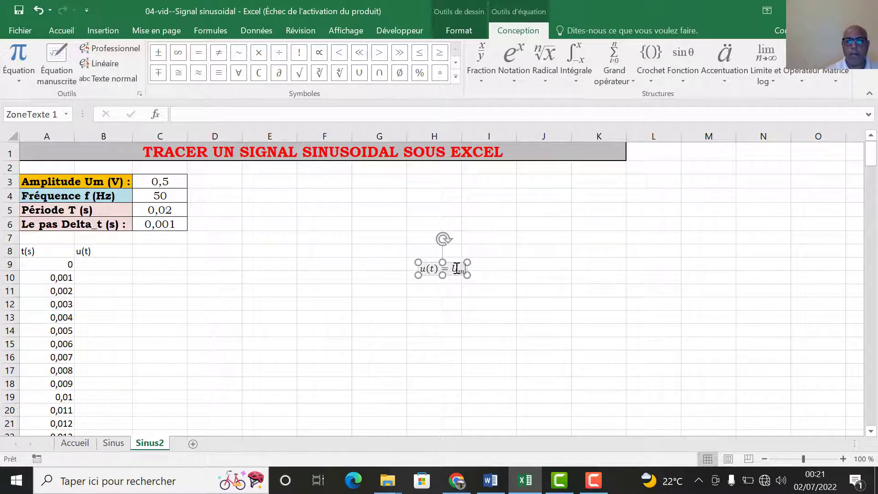
left_click(259, 52)
type("cos")
Complete the equation with the bracketed cosine argument (2πft).
left_click(651, 68)
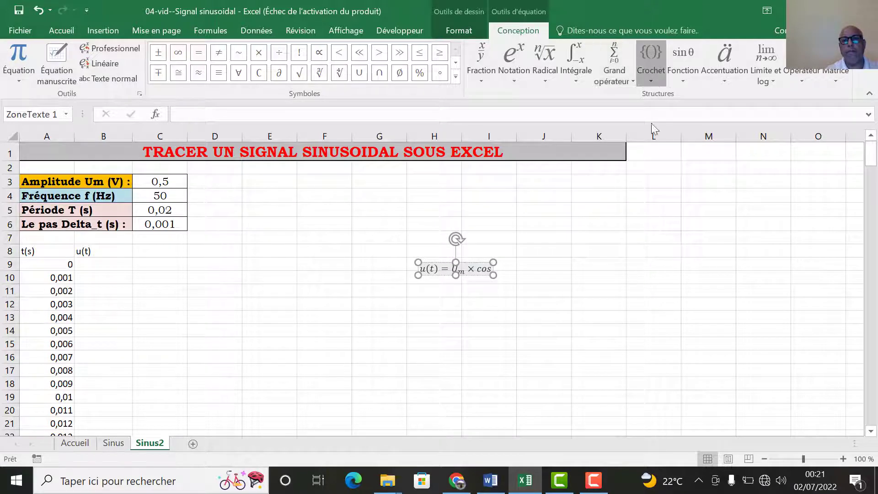
left_click(664, 137)
type("2")
left_click(456, 77)
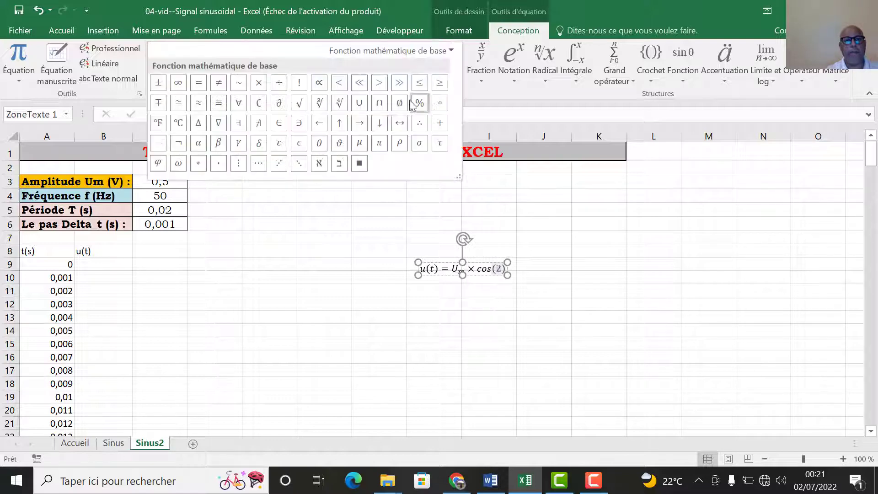
left_click(382, 148)
type("ft")
Move the equation to row 8 around columns D to F and increase its font size to 12.
left_click_drag(428, 279, 234, 260)
key("Escape")
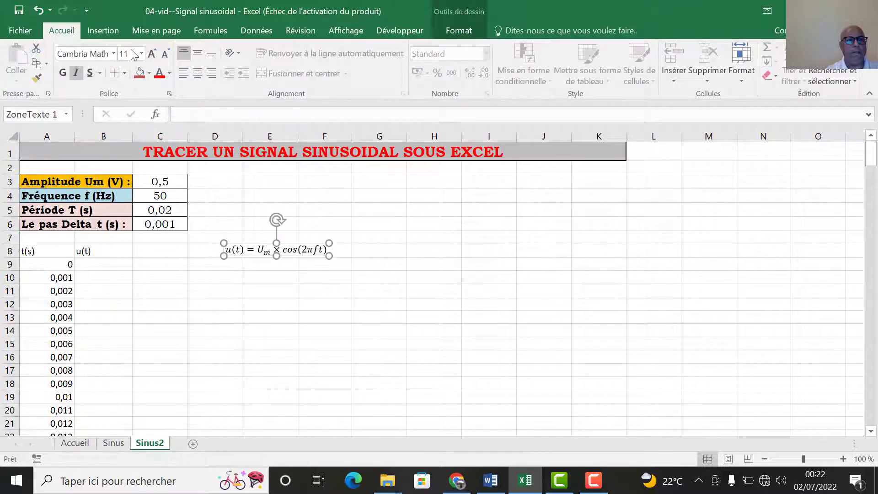
left_click(152, 55)
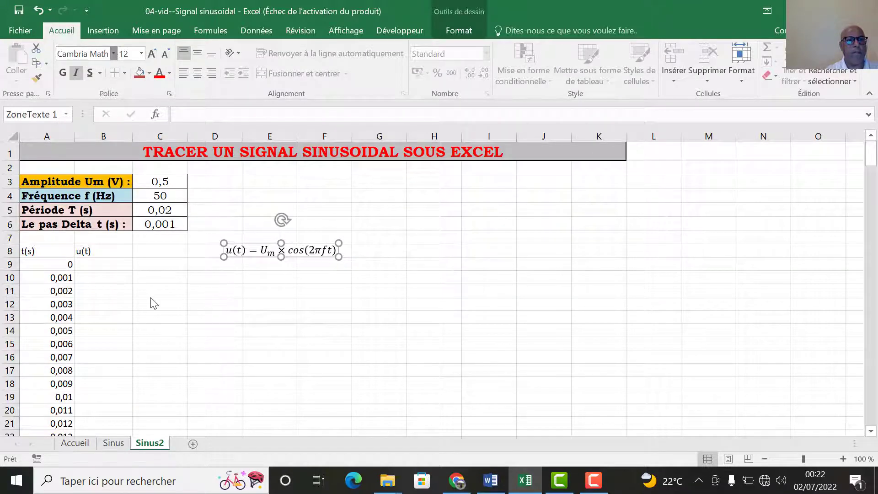
Try to set the equation's font to Baskerville Old Face.
scroll(150, 297, "down", 8)
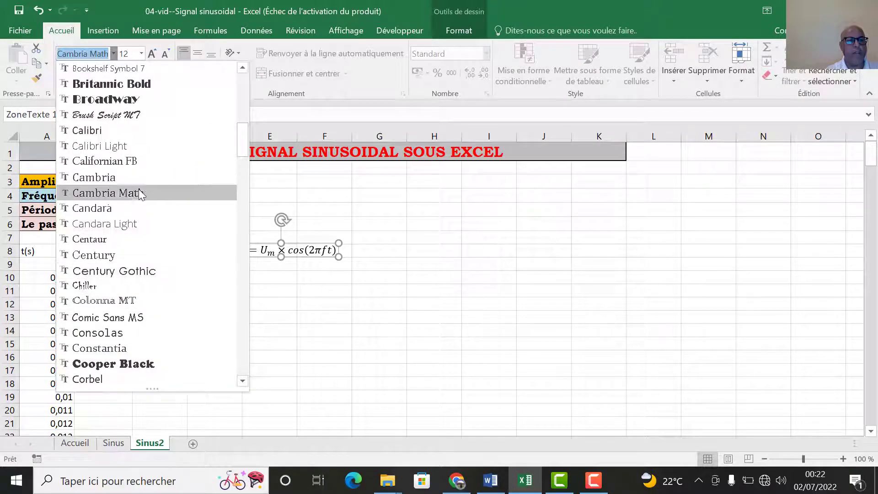
scroll(141, 194, "up", 3)
scroll(141, 194, "up", 4)
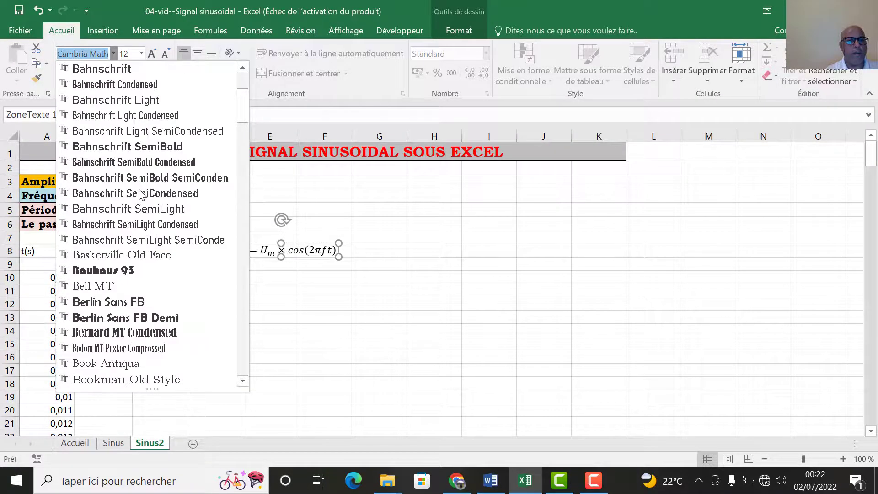
left_click(139, 256)
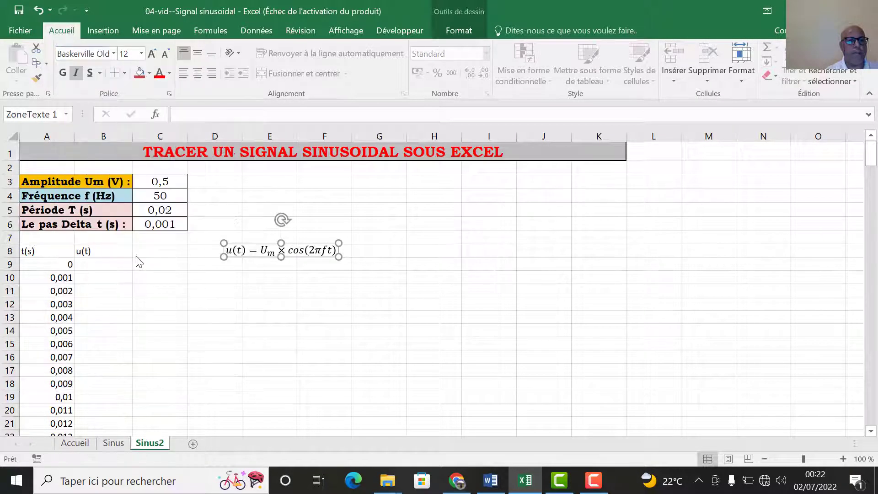
Make the equation bold at font size 14 and place it beside the amplitude row of the parameter table.
left_click(64, 70)
left_click(153, 54)
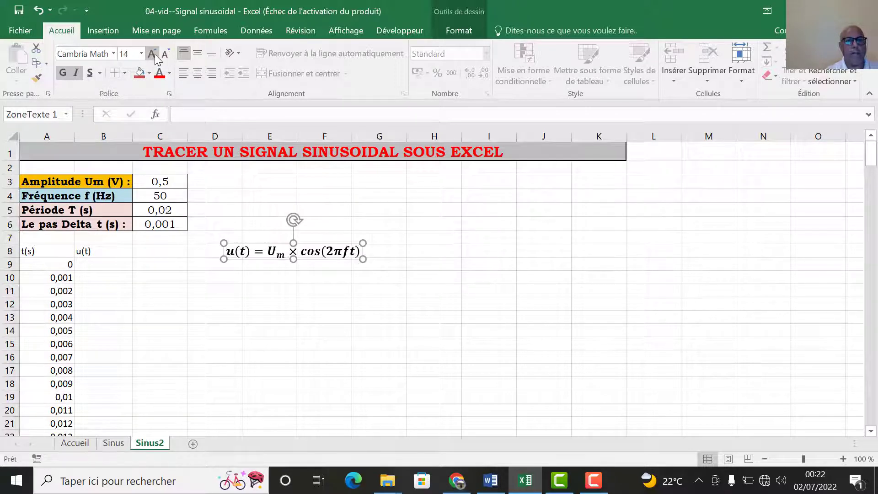
left_click_drag(270, 264, 262, 194)
left_click(99, 267)
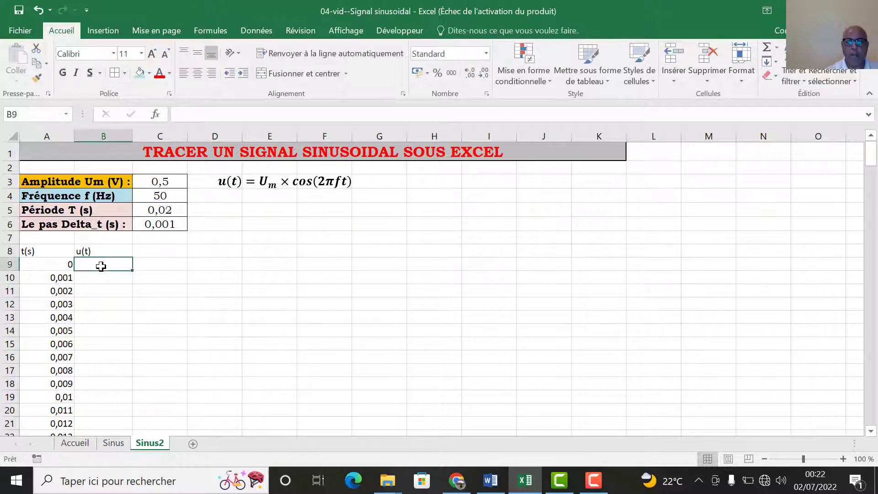
type("=")
left_click(163, 182)
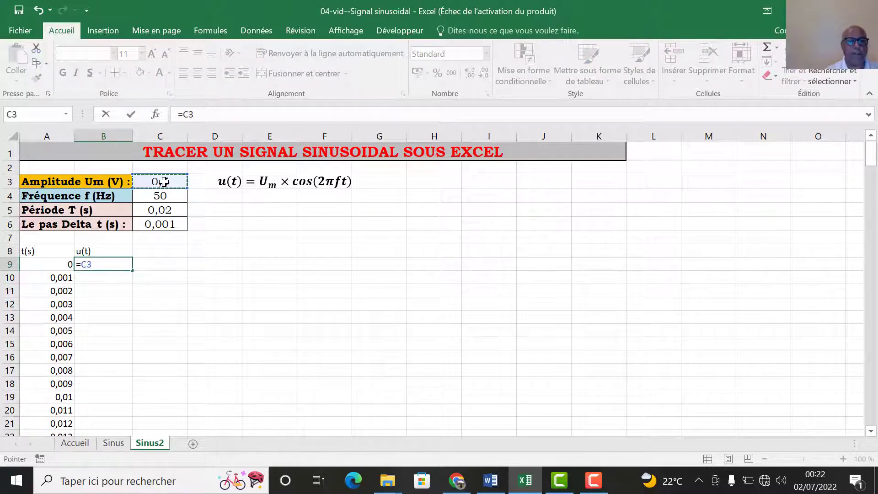
key("F4")
type("*cos")
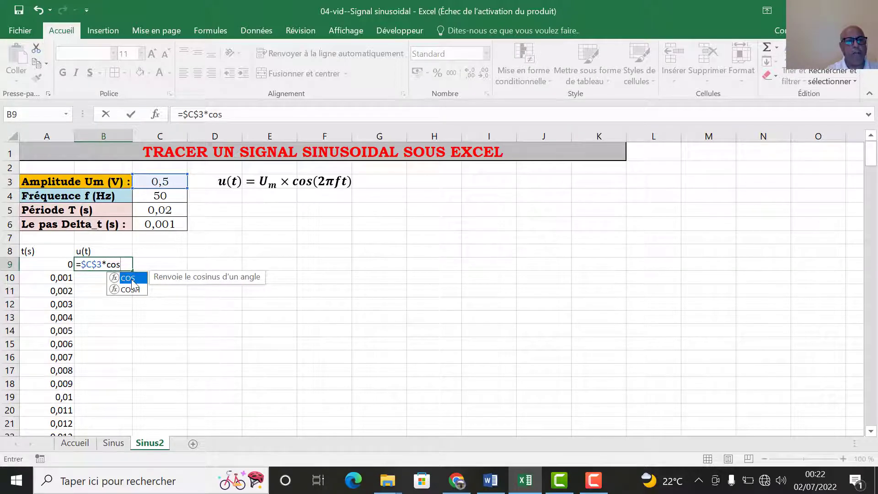
double_click(131, 279)
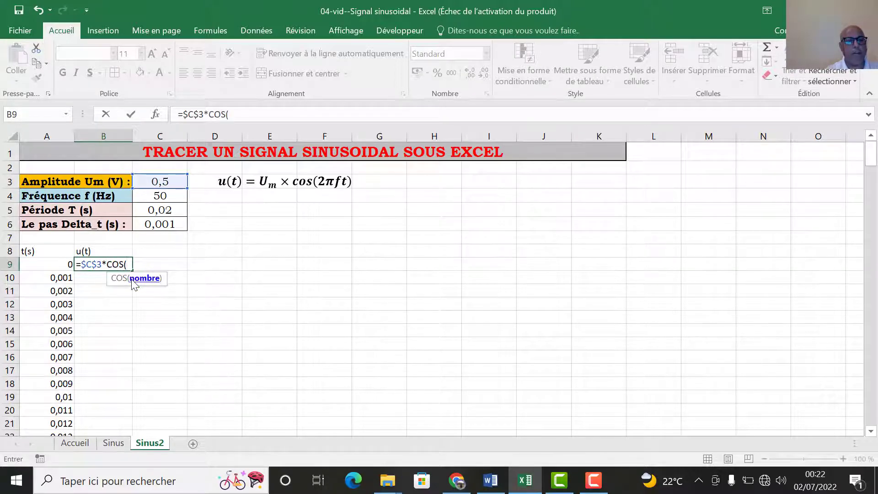
type("2*pi")
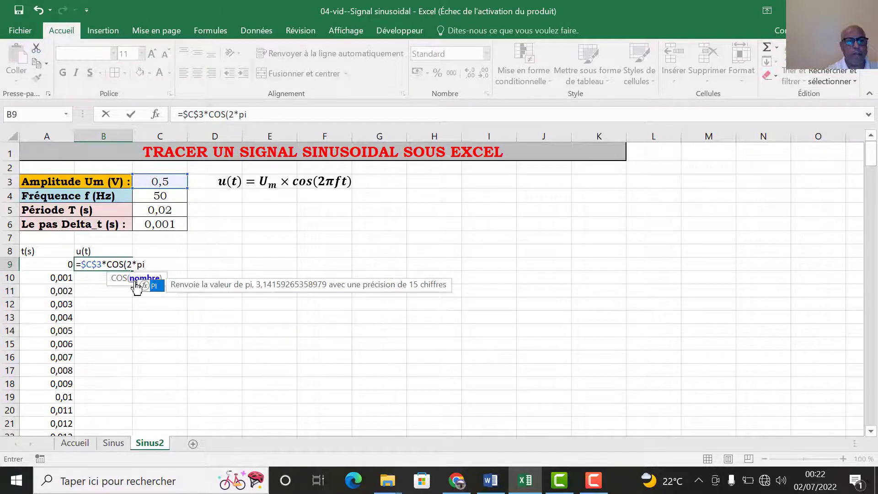
double_click(154, 286)
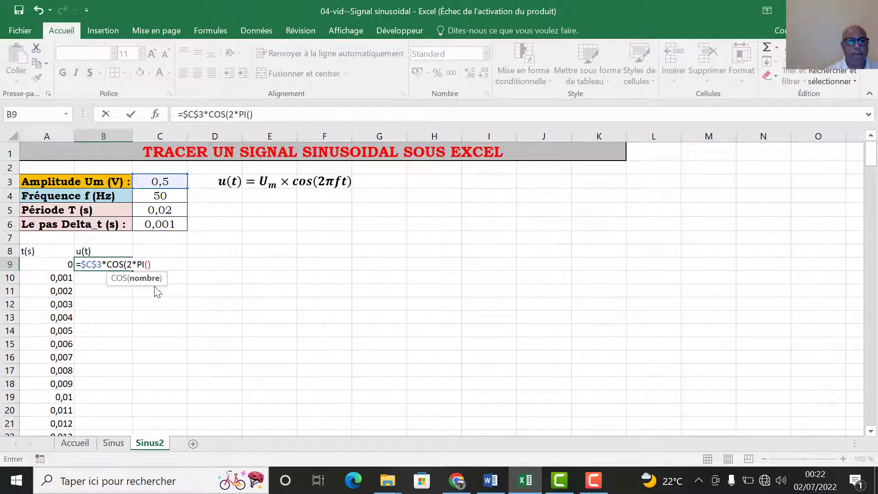
key("BackSpace")
key("BackSpace")
key("BackSpace")
key("BackSpace")
key("BackSpace")
key("BackSpace")
key("BackSpace")
key("BackSpace")
key("BackSpace")
key("BackSpace")
key("BackSpace")
key("BackSpace")
key("BackSpace")
key("BackSpace")
key("BackSpace")
key("BackSpace")
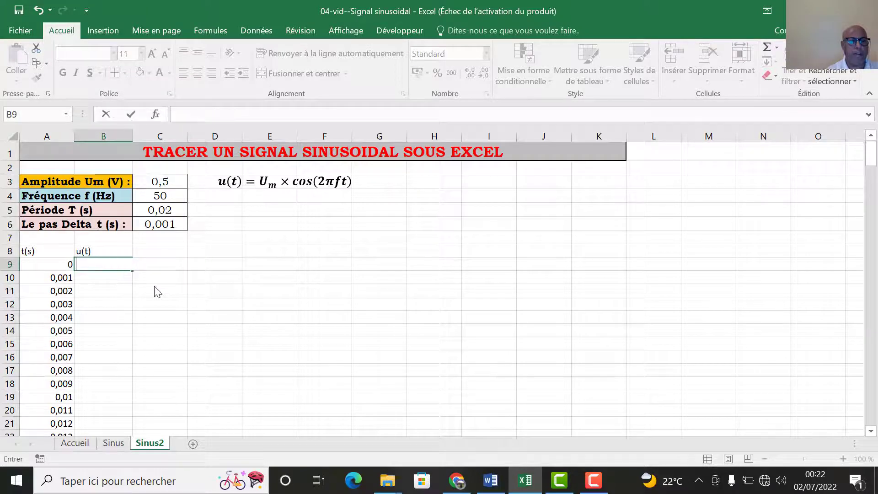
key("Return")
left_click(57, 239)
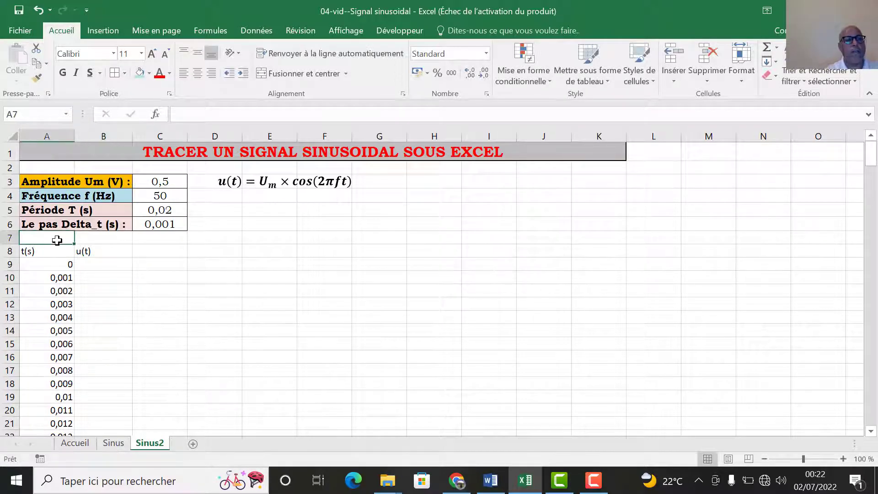
type("Le")
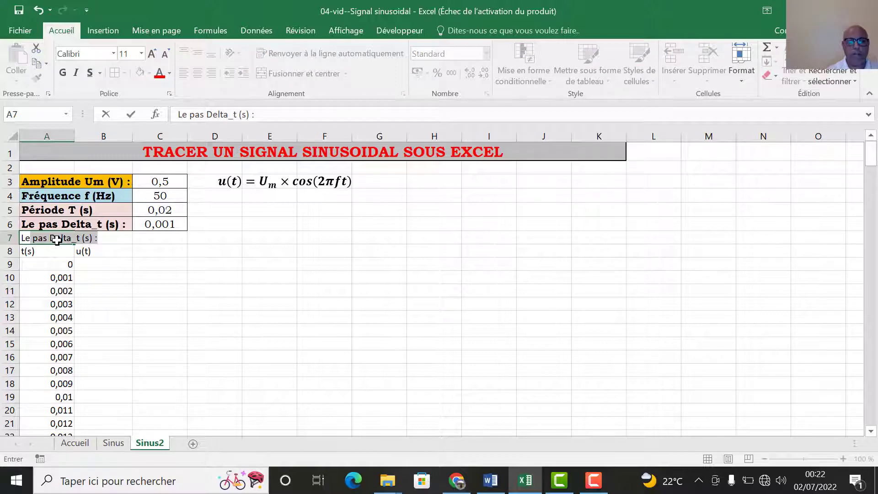
key("BackSpace")
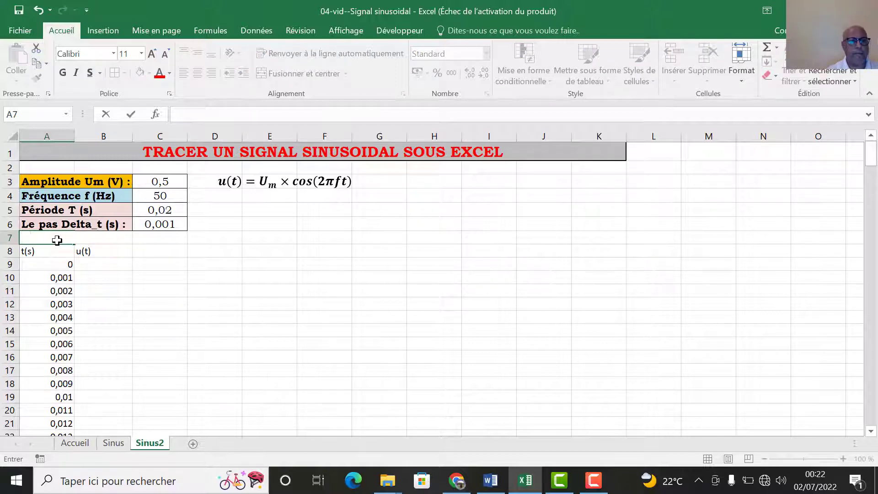
left_click(226, 272)
Insert an entire new row at row 7, directly below the Delta_t row of the parameter table.
left_click(167, 236)
right_click(166, 240)
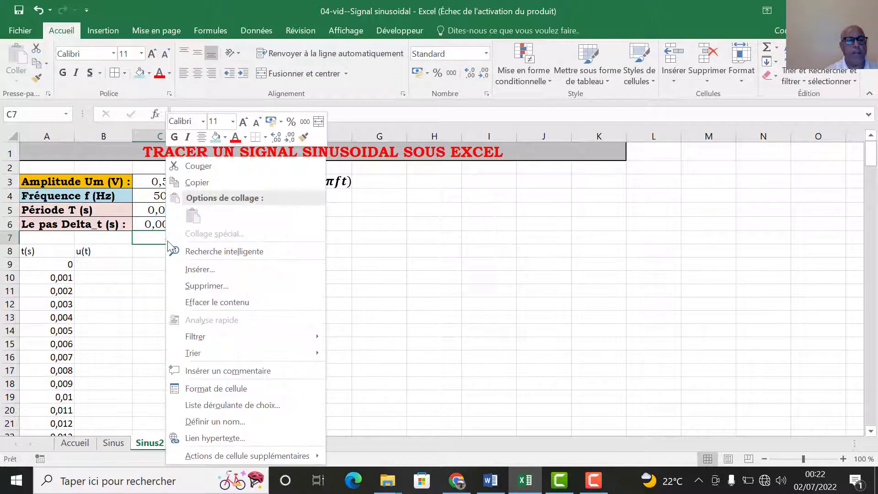
left_click(200, 270)
left_click(178, 268)
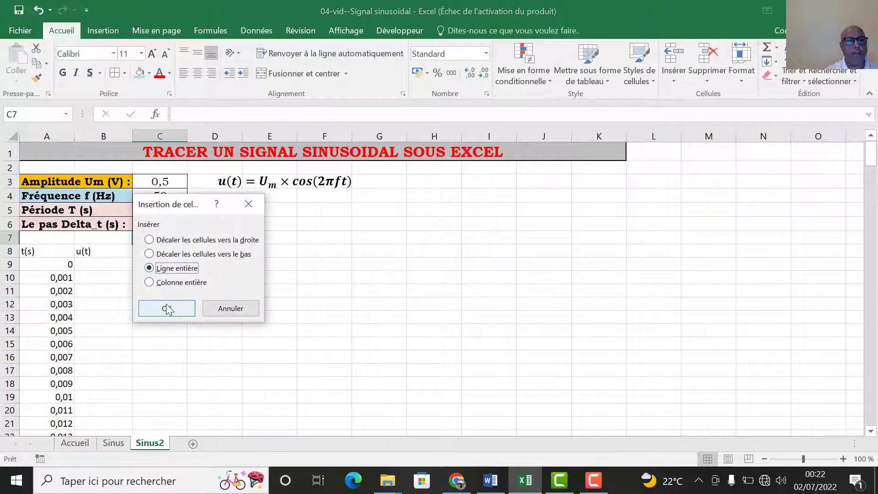
left_click(168, 308)
Merge and center cells A7:B7 and label the merged cell "Le nombre Pi".
left_click(46, 236)
left_click_drag(46, 236, 154, 235)
left_click_drag(46, 235, 104, 235)
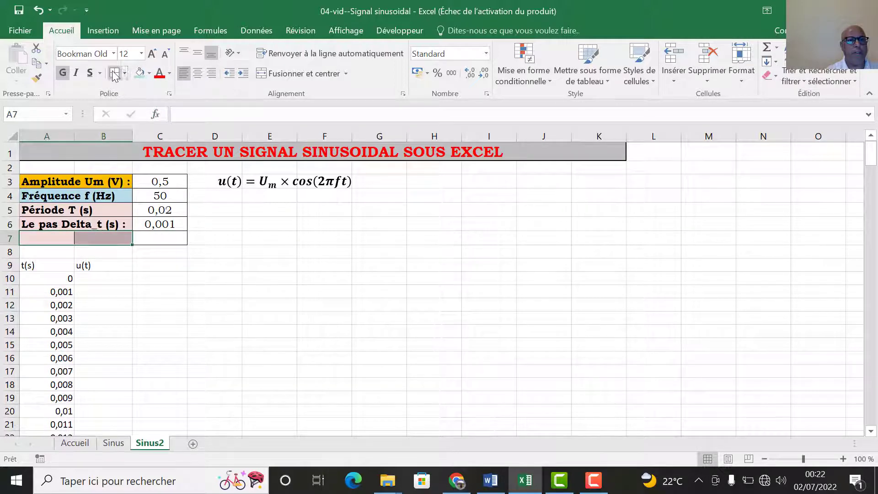
left_click(281, 73)
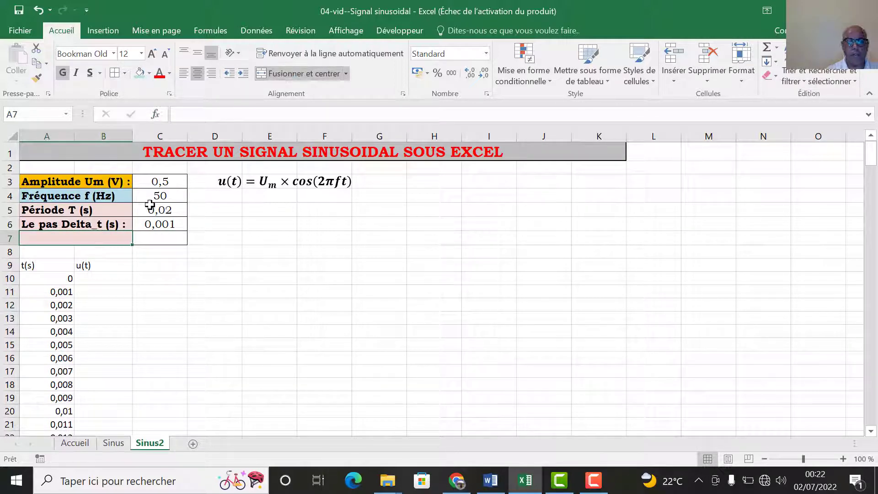
type("Le nombre")
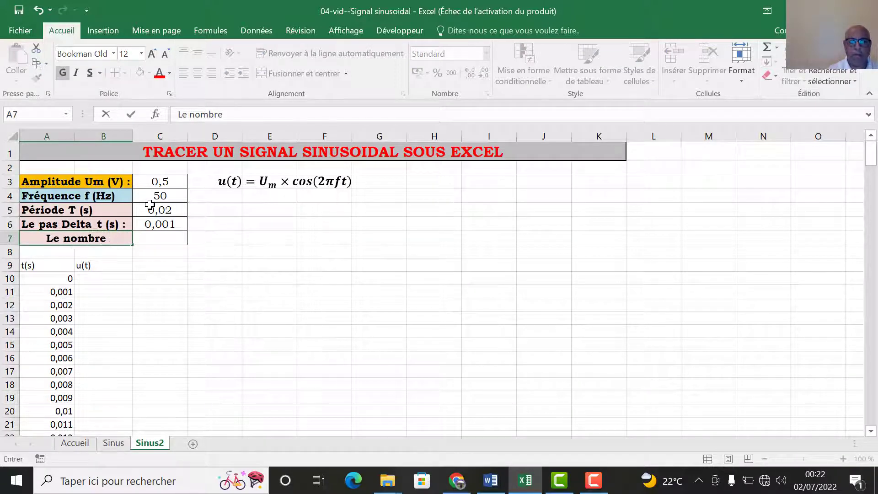
type(" P")
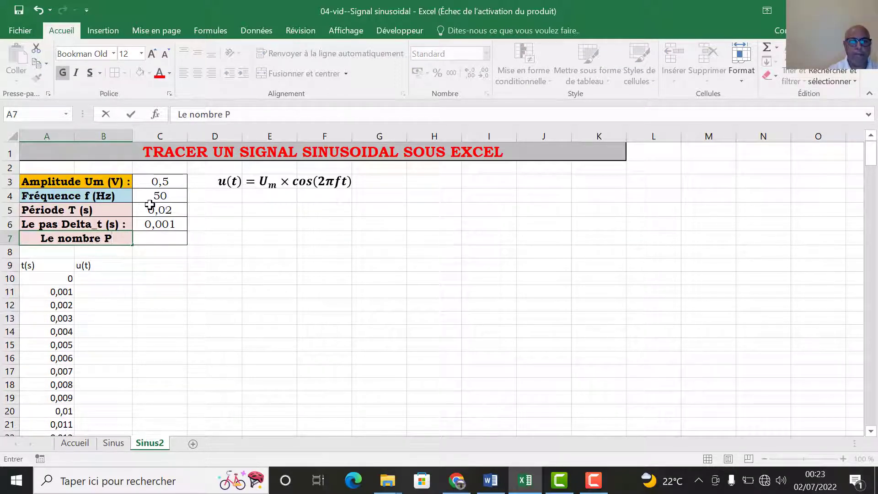
type("i")
Enter the formula =PI() in C7 as the value for Le nombre Pi.
left_click(159, 235)
type(")")
type("=")
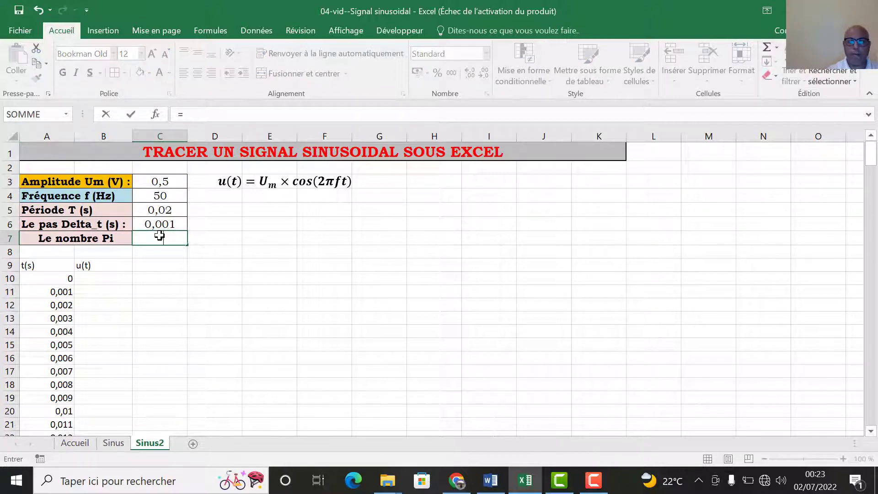
type("pi")
double_click(176, 252)
type(")")
key("Return")
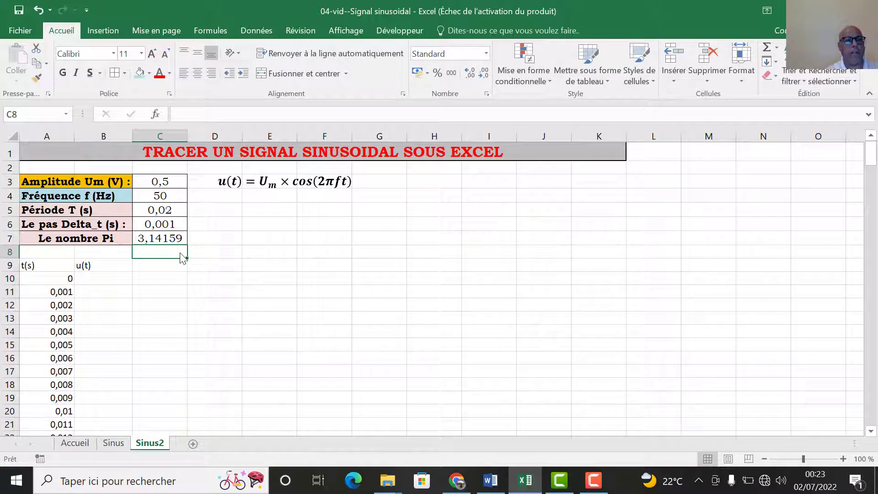
Start the u(t) formula in B10 with the absolute amplitude reference multiplied by the cosine function: =$C$3*COS(.
left_click(110, 279)
type("=")
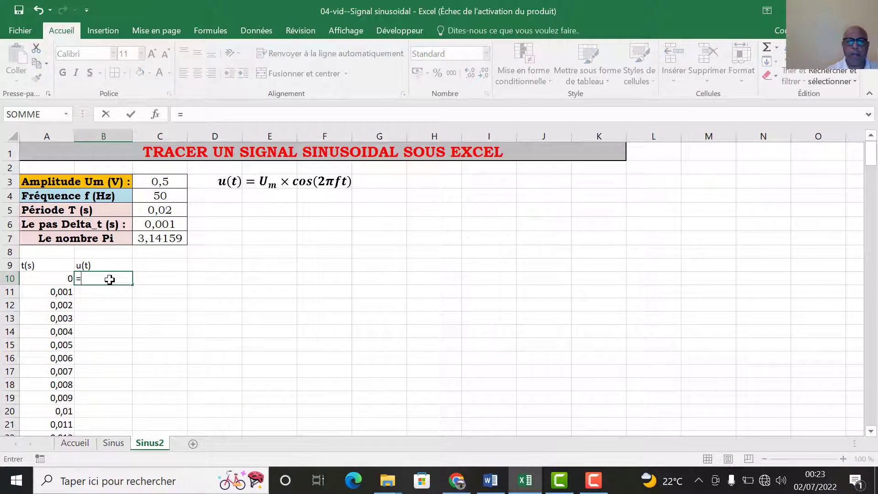
left_click(169, 181)
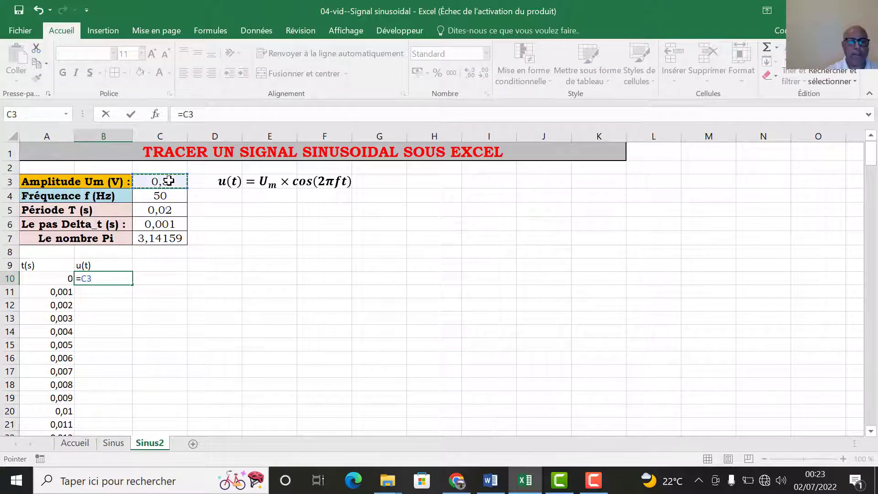
key("F4")
type("*")
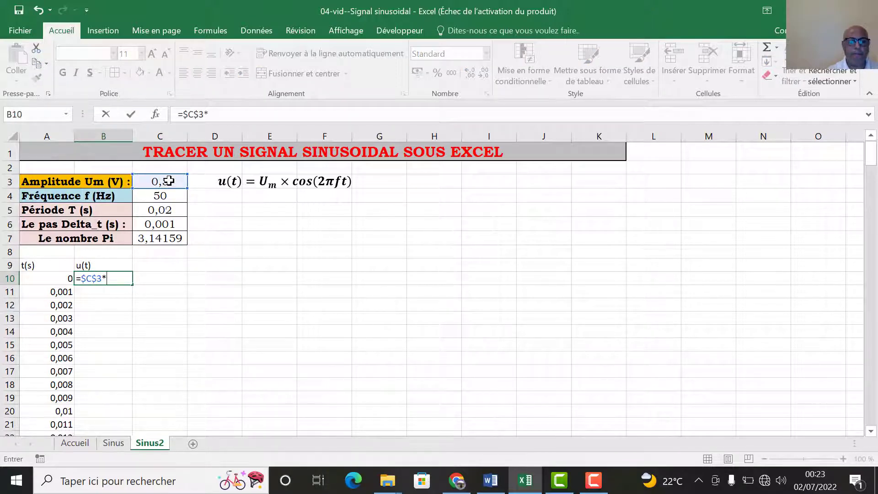
type("cos")
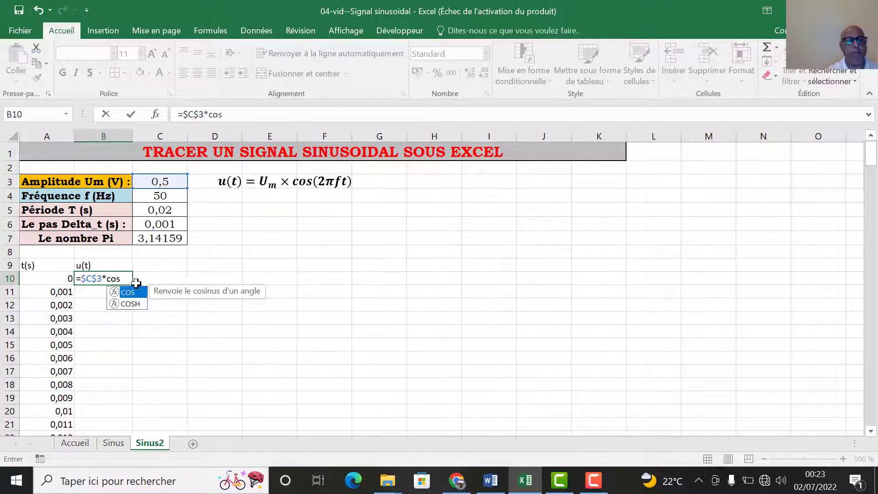
double_click(137, 295)
Complete the cosine argument in B10 as 2*$C$7*$C$4*A10, with absolute references for Pi and frequency, and validate the formula.
type("2")
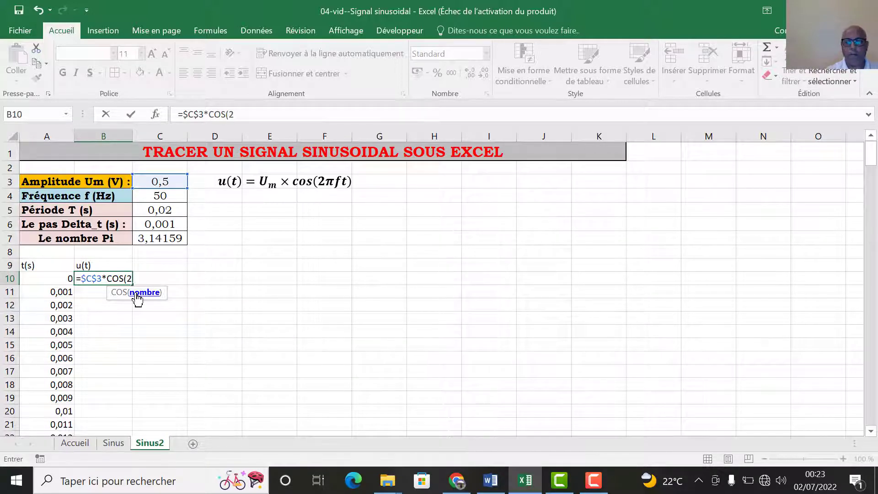
type("*")
left_click(158, 239)
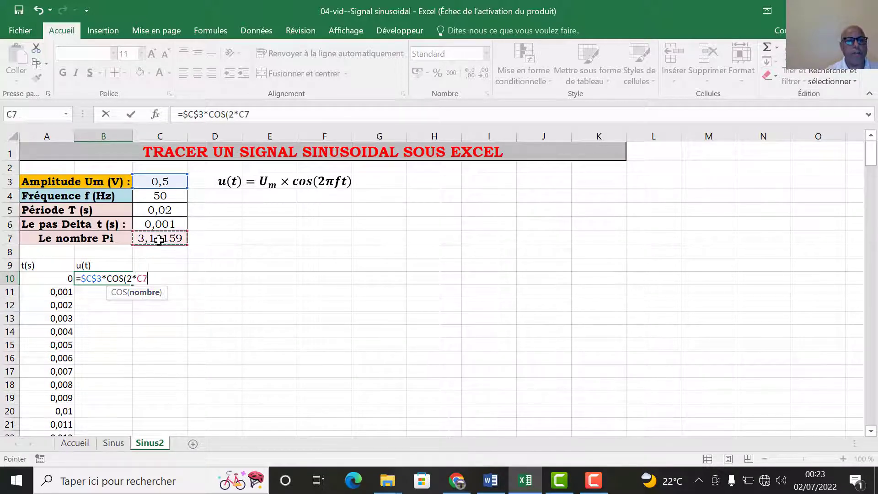
key("F4")
type("*")
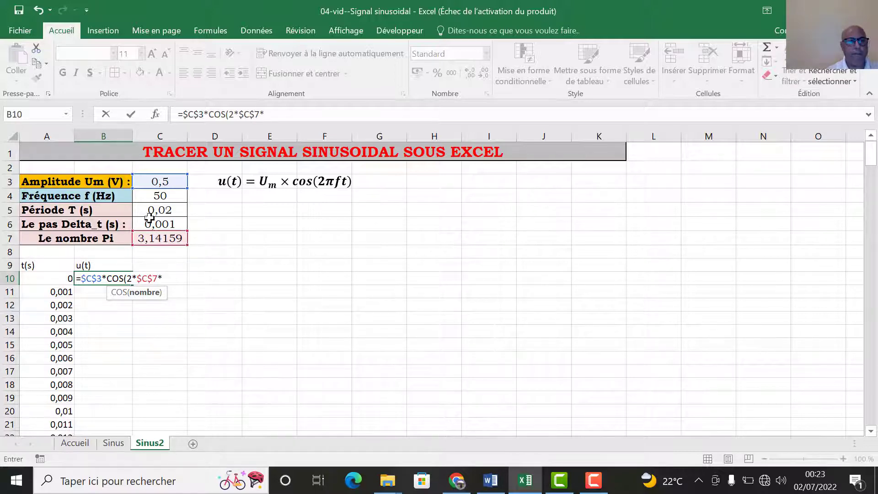
left_click(163, 196)
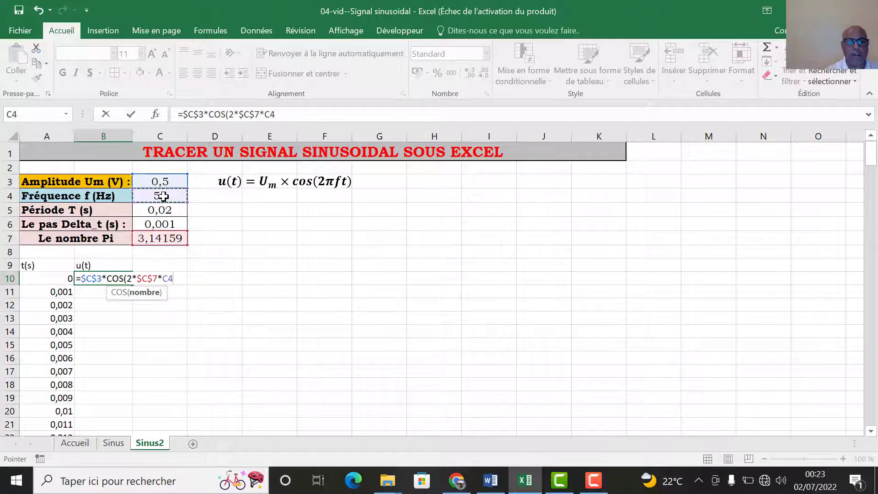
key("F4")
type("*")
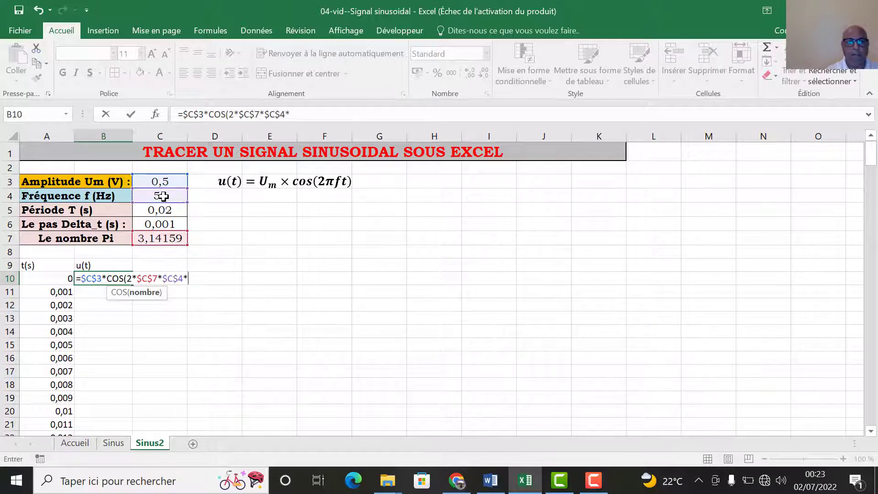
left_click(58, 279)
key("ctrl+Return")
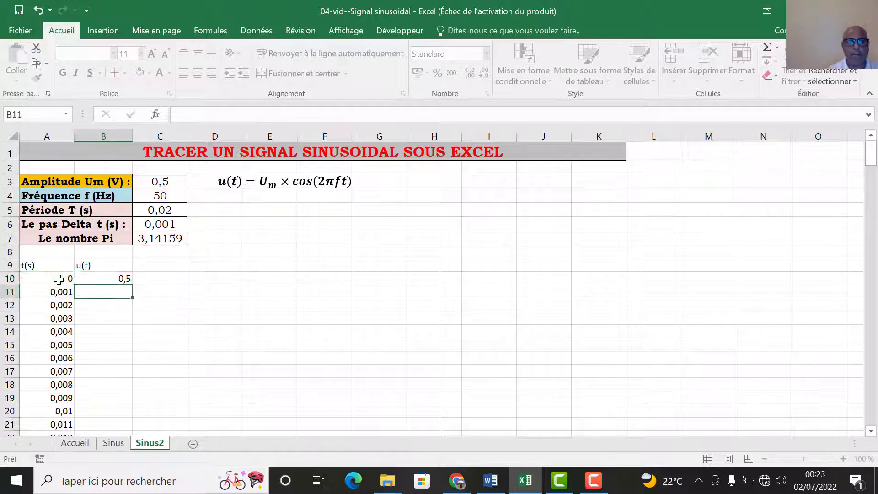
Fill the u(t) formula from B10 down to B249 and return to the start of the sheet.
left_click_drag(133, 287, 131, 353)
scroll(195, 291, "up", 4)
scroll(195, 289, "up", 20)
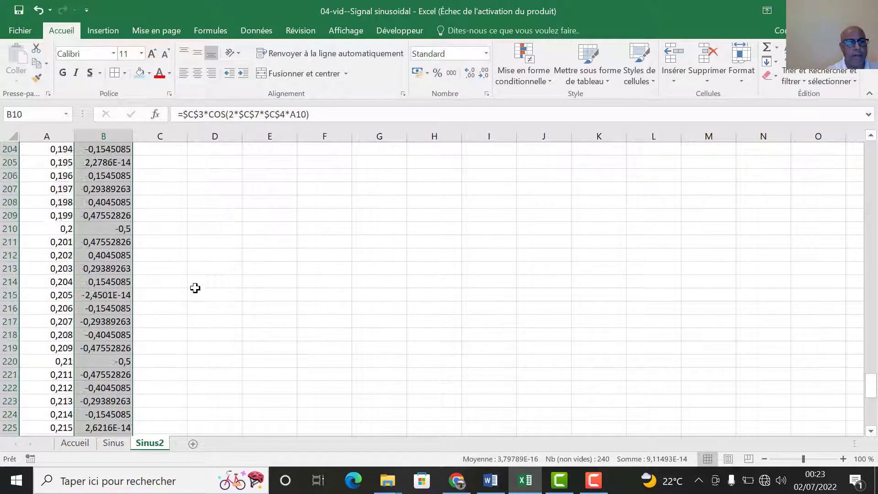
scroll(195, 282, "up", 18)
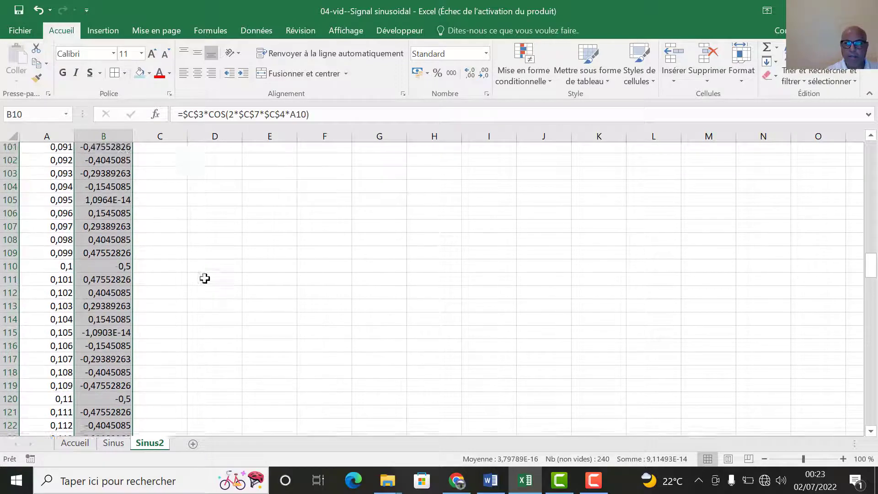
left_click_drag(872, 255, 871, 135)
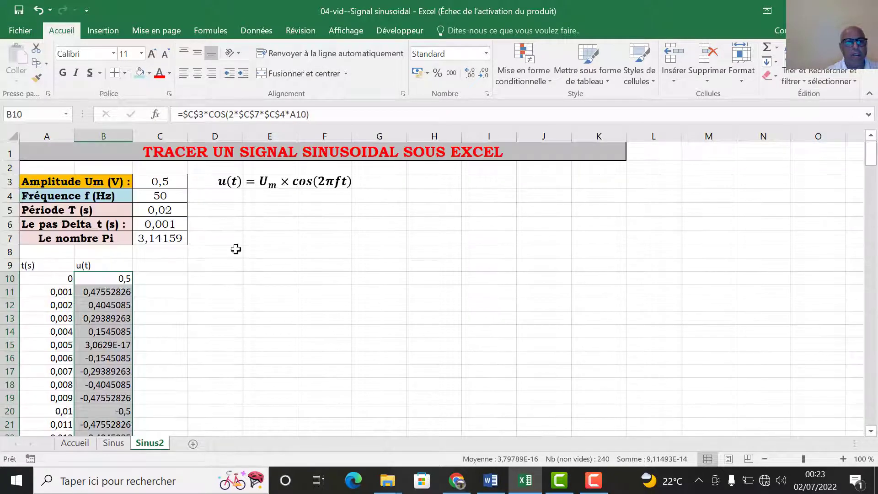
Apply all borders to the t(s)/u(t) table A9:B249 and center its contents horizontally.
left_click_drag(46, 266, 108, 413)
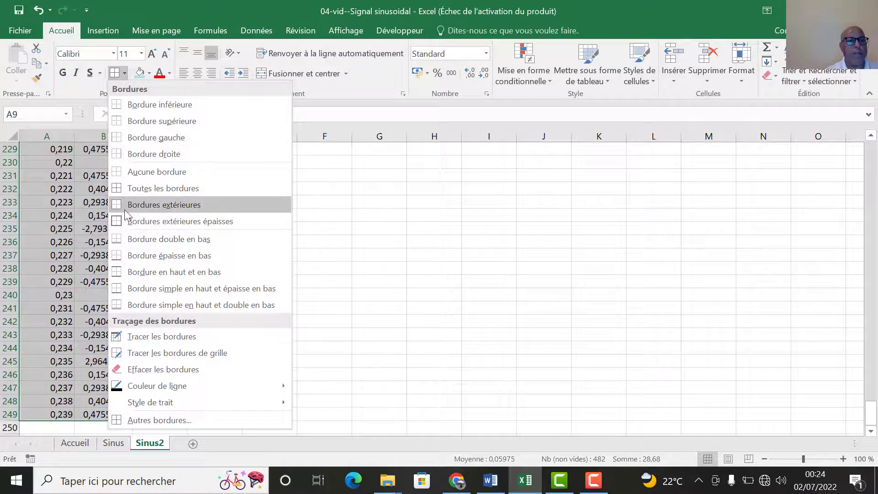
left_click(130, 189)
scroll(168, 189, "up", 20)
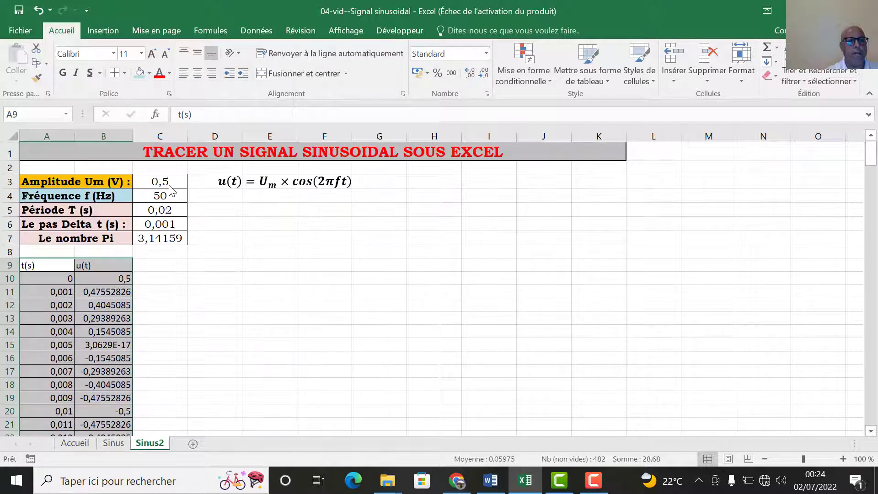
left_click(197, 73)
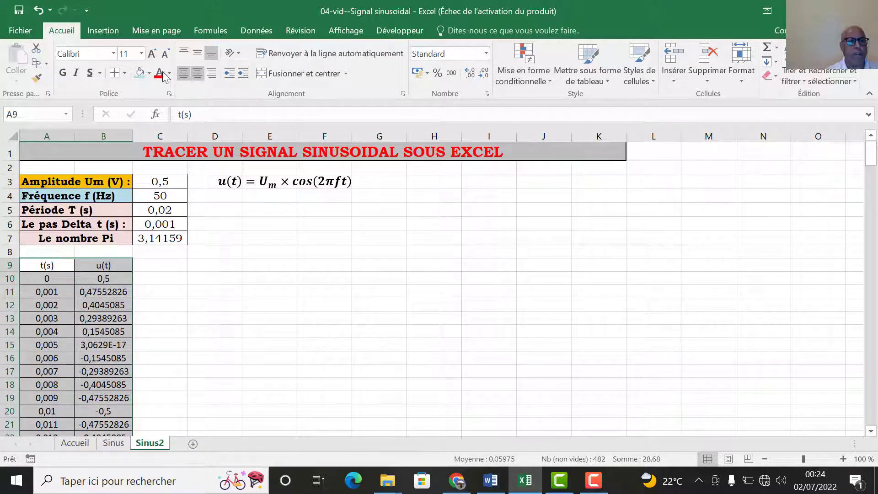
Set the font of the t(s)/u(t) table A9:B249 to Bookman Old Style, size 12.
left_click(84, 278)
left_click_drag(48, 266, 106, 384)
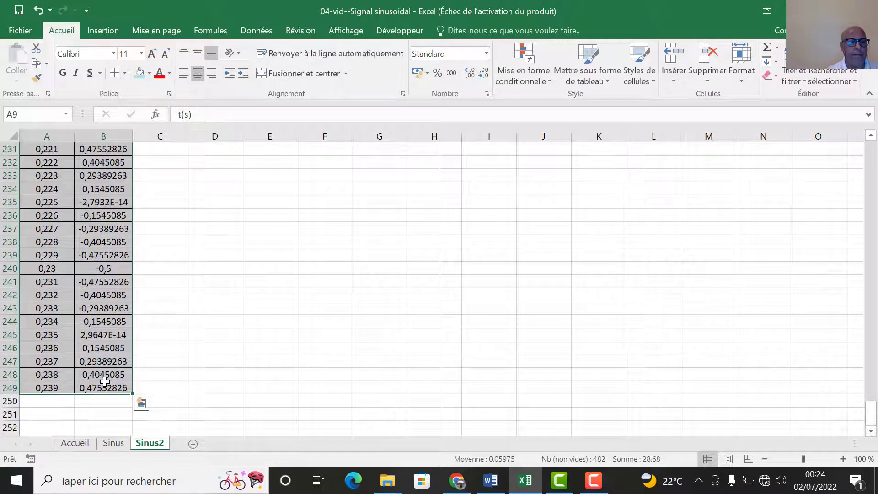
key("ctrl+BackSpace")
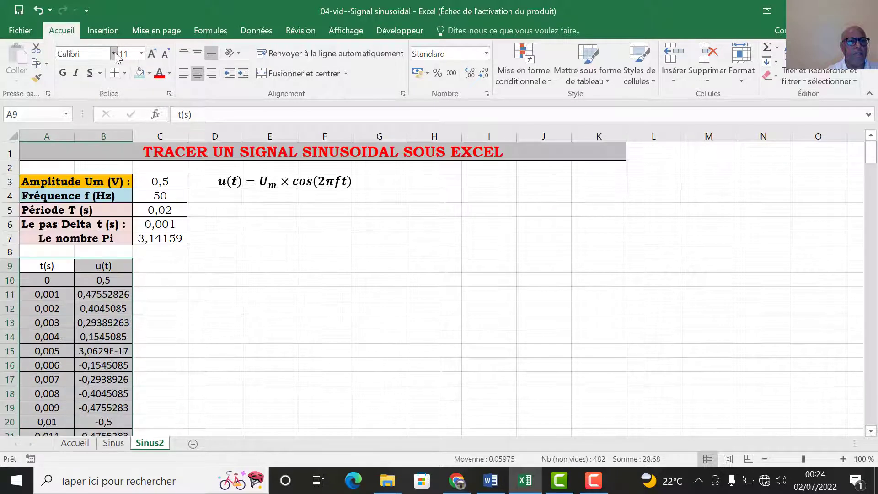
left_click(113, 54)
scroll(110, 274, "down", 4)
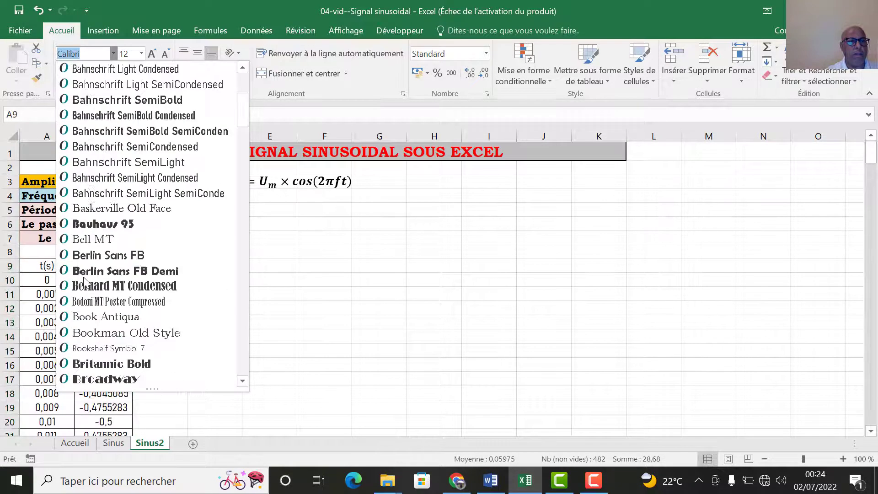
left_click(110, 328)
Format the t(s)/u(t) table cells with centered vertical alignment and the Nombre category with 5 decimals.
right_click(68, 304)
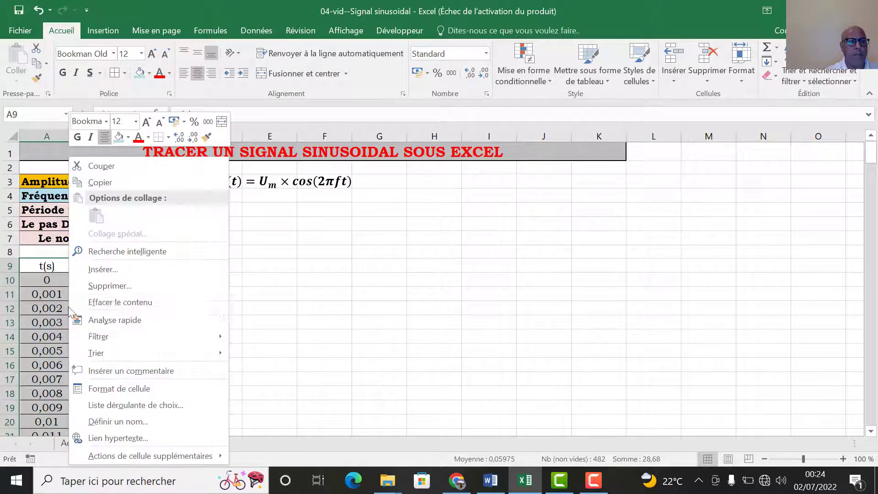
left_click(118, 390)
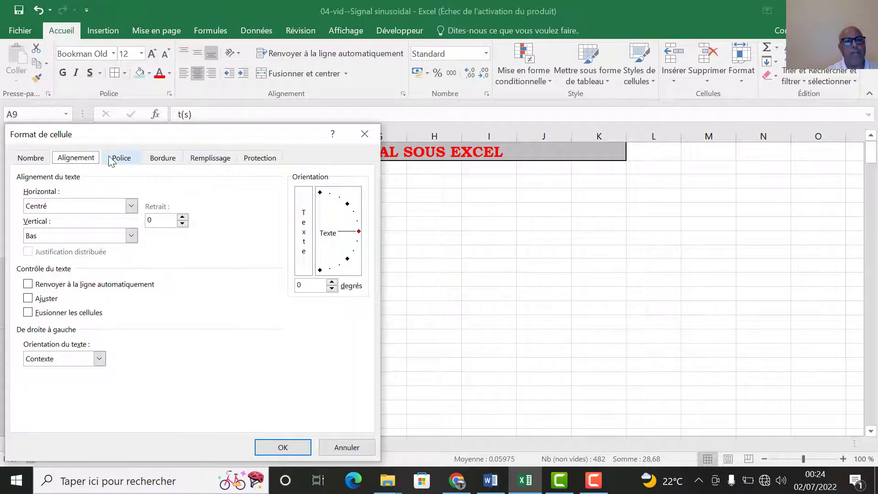
left_click(131, 235)
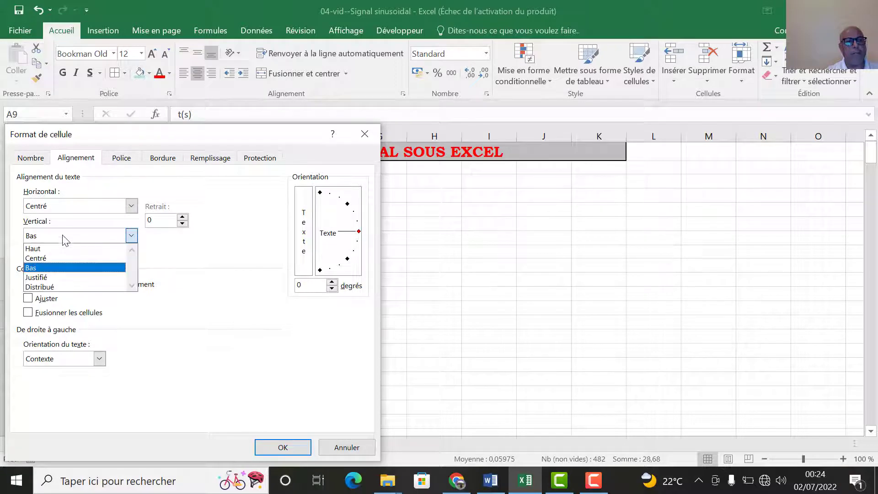
left_click(48, 254)
left_click(33, 157)
left_click(48, 200)
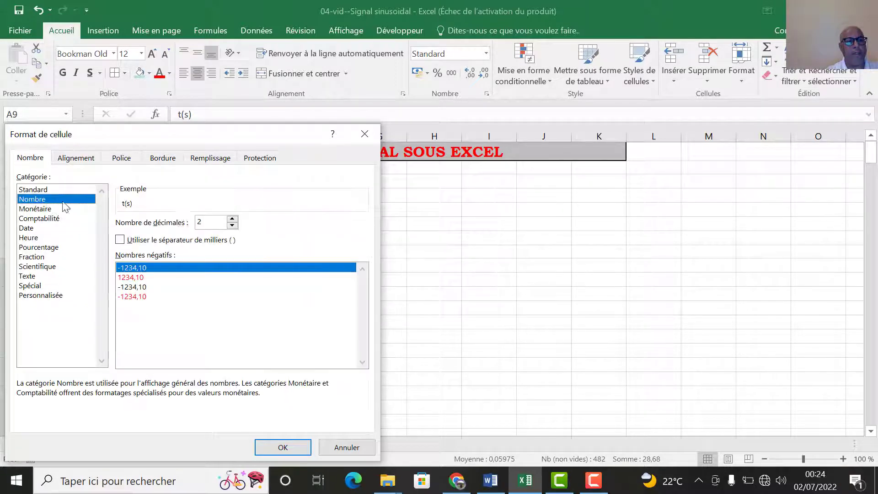
left_click(233, 220)
left_click(233, 220)
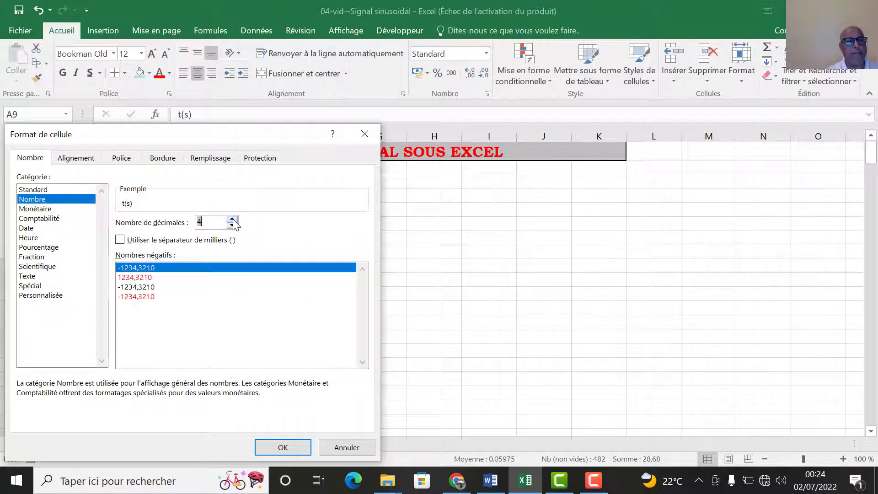
left_click(233, 219)
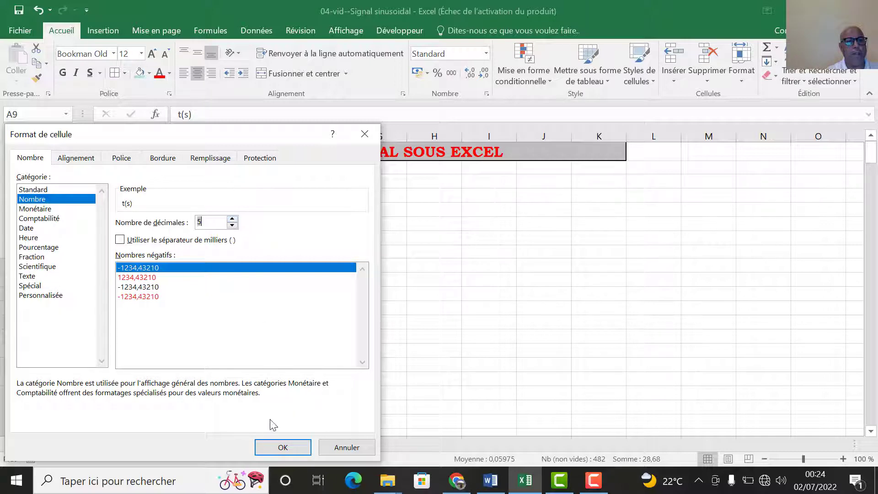
left_click(283, 448)
left_click(270, 350)
Format the table headers in A9:B9 as bold red text on a light blue fill.
left_click_drag(47, 266, 103, 266)
left_click(64, 72)
left_click(159, 73)
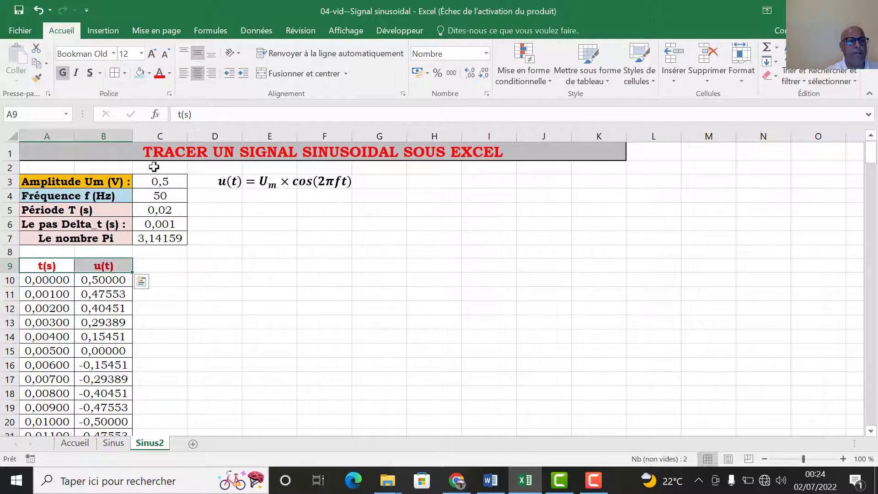
left_click(150, 74)
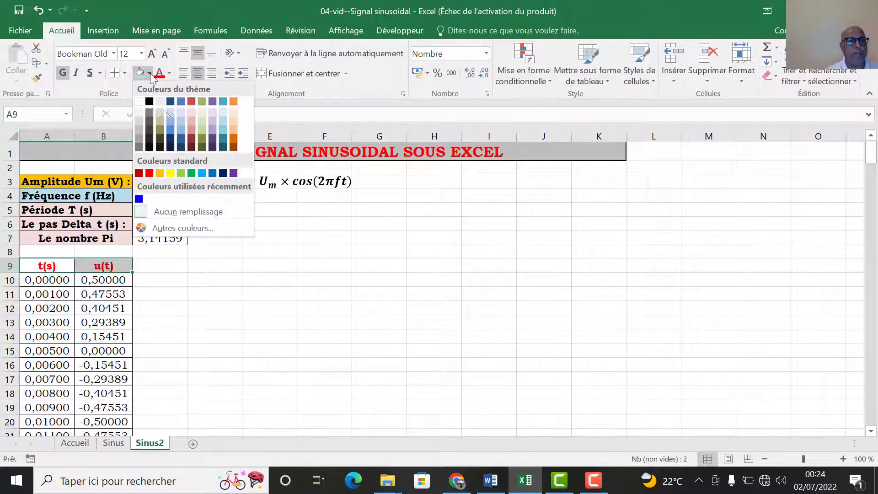
left_click(179, 117)
left_click(224, 308)
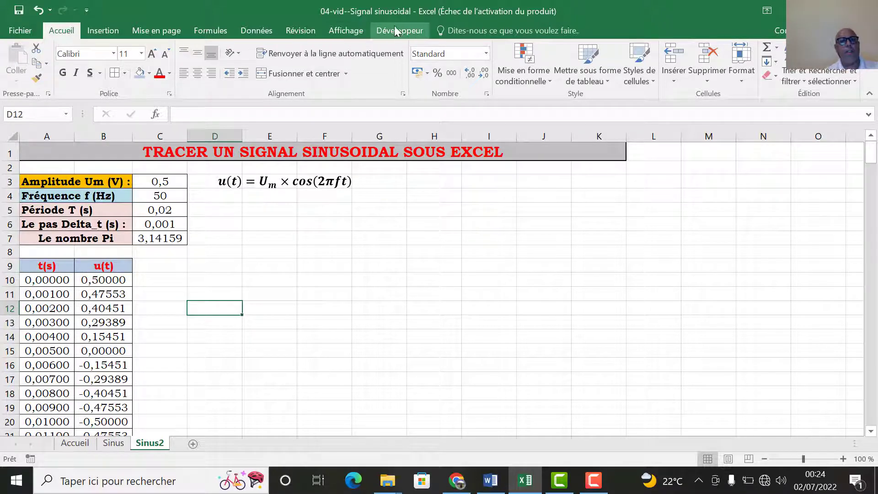
Hide the gridlines on the Sinus2 sheet.
left_click(344, 31)
left_click(183, 72)
left_click(300, 305)
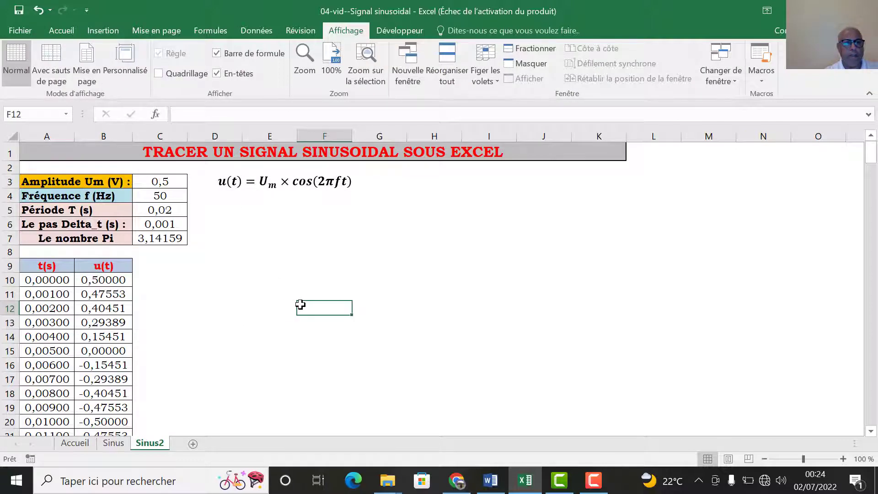
Plot A10:B249 as a scatter chart with smooth lines and no markers, and move the chart below the equation.
left_click(71, 279)
left_click_drag(41, 280, 105, 406)
left_click_drag(871, 414, 876, 134)
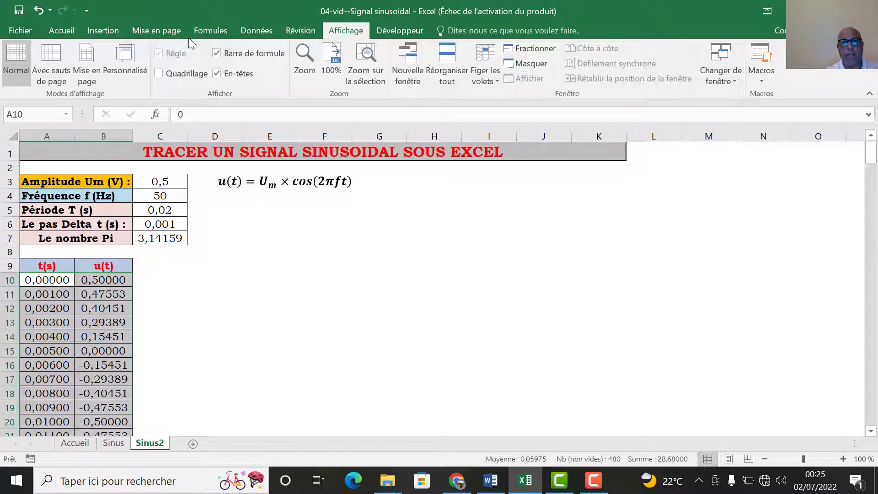
left_click(96, 31)
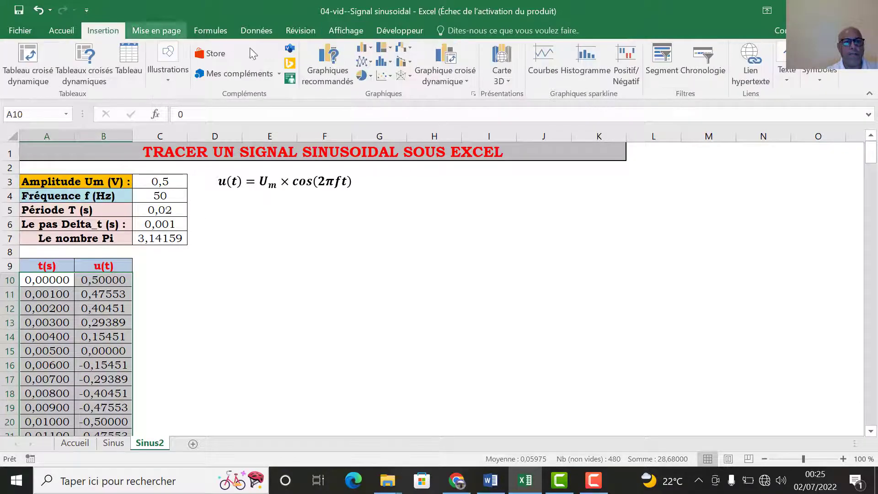
left_click(389, 75)
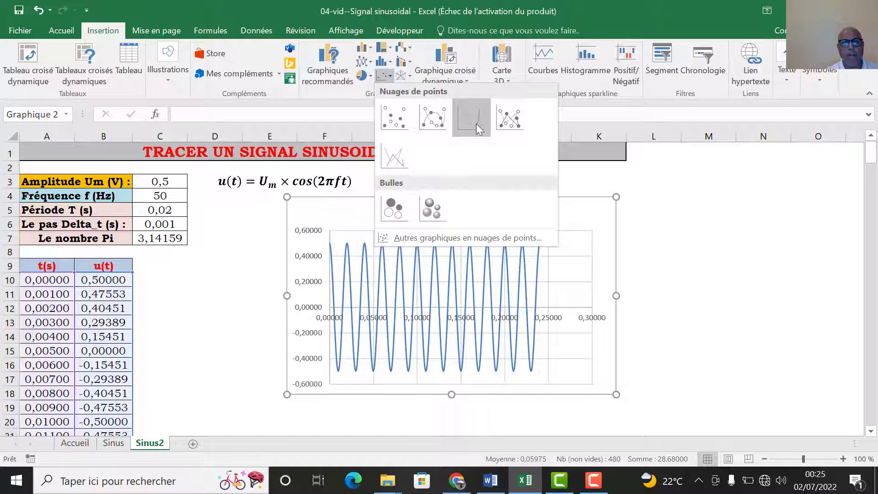
left_click(474, 118)
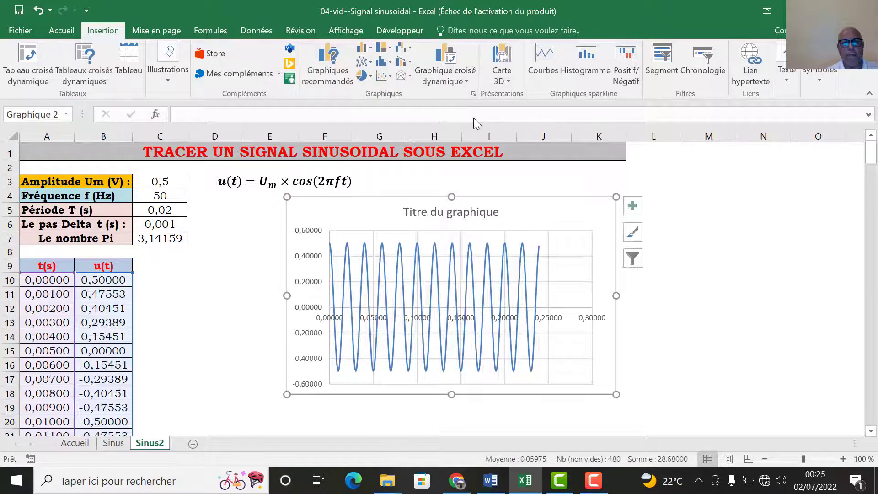
left_click_drag(485, 246, 489, 232)
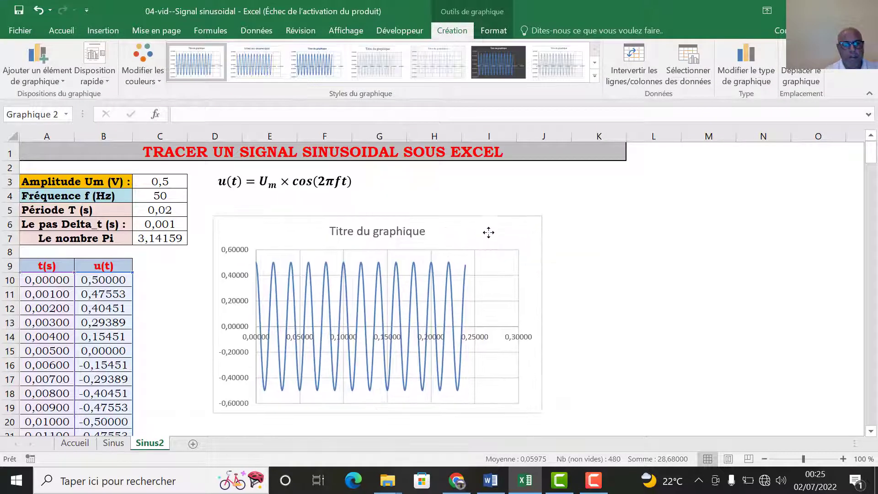
left_click_drag(530, 296, 531, 297)
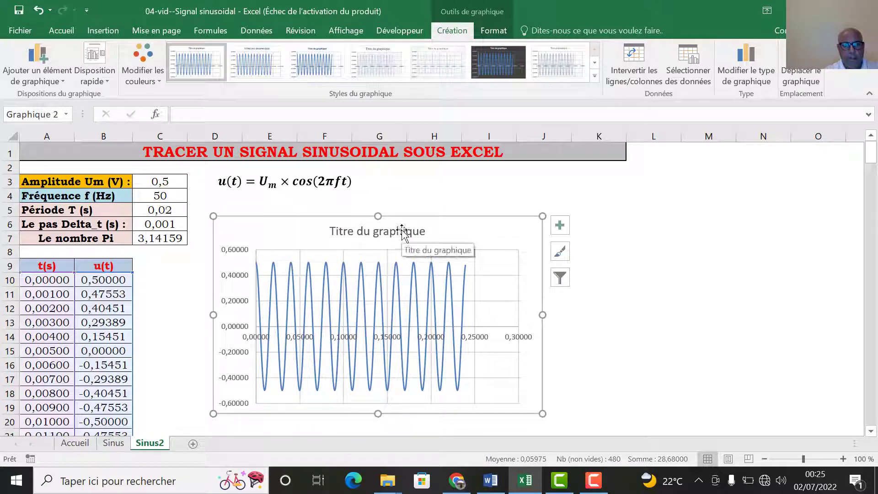
Replace the chart title text with "Signal sinusoidal.".
left_click(388, 231)
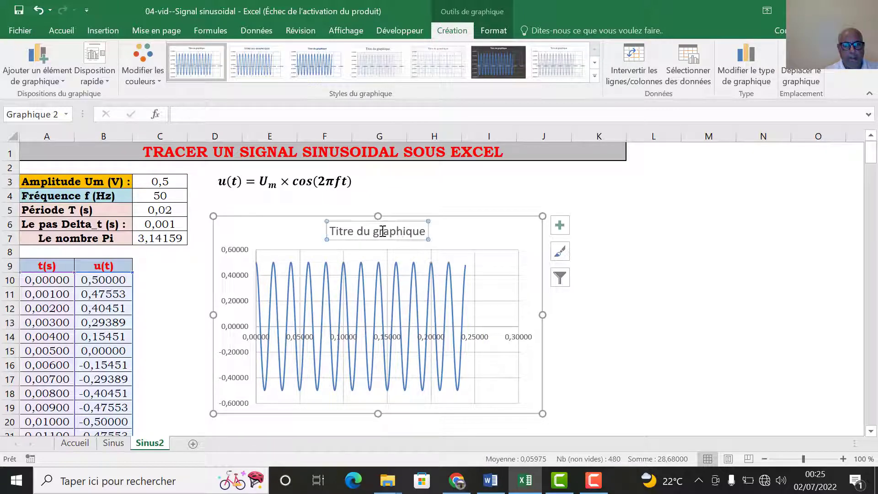
left_click(332, 231)
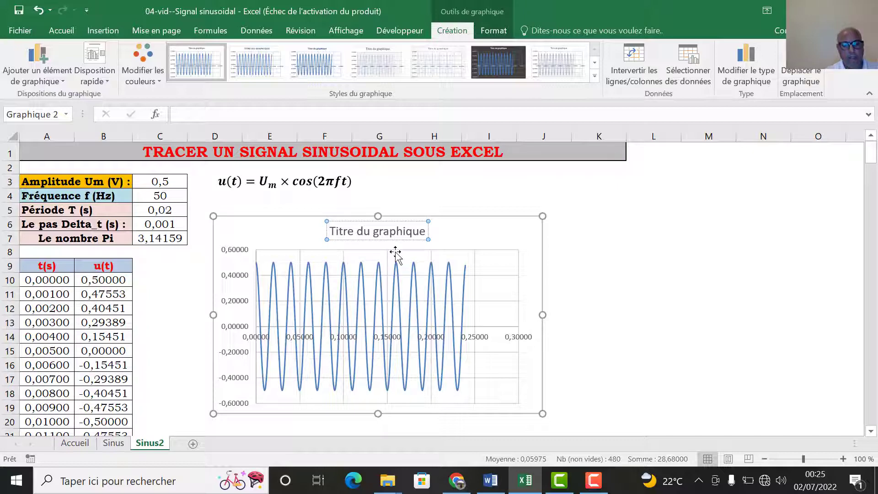
type("S")
type("ignal")
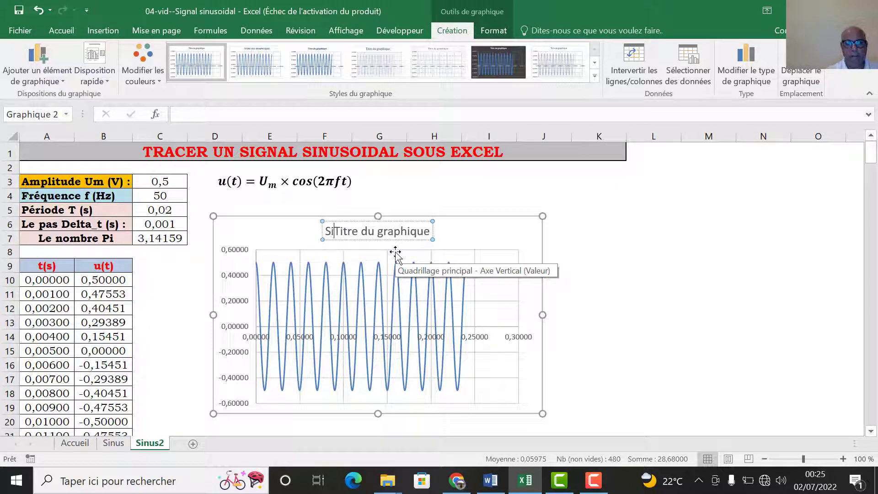
type(" sinusoidal")
key("Delete")
key("Delete")
key("Delete")
key("Delete")
key("Delete")
key("Delete")
key("Delete")
key("Delete")
key("Delete")
key("Delete")
key("Delete")
key("Delete")
key("Delete")
key("Delete")
key("Delete")
key("Delete")
key("Delete")
key("Delete")
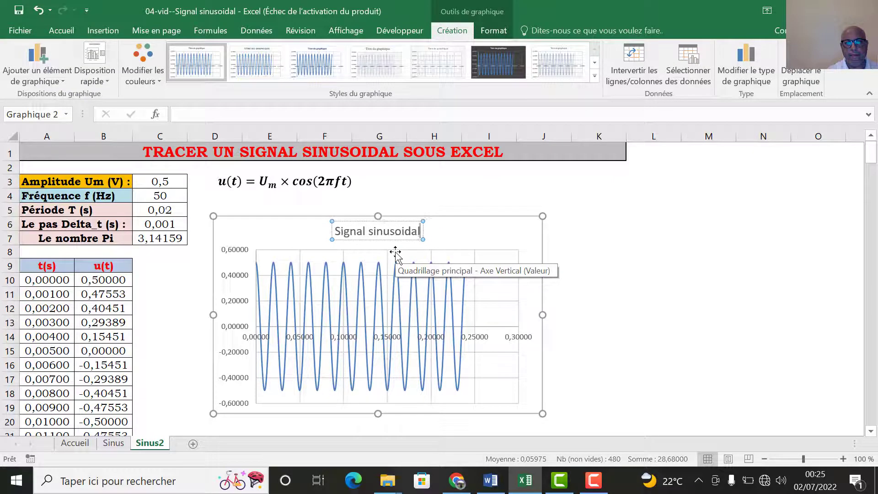
type(".")
Set the whole chart title in the Bookman Old Style font.
key("shift+Home")
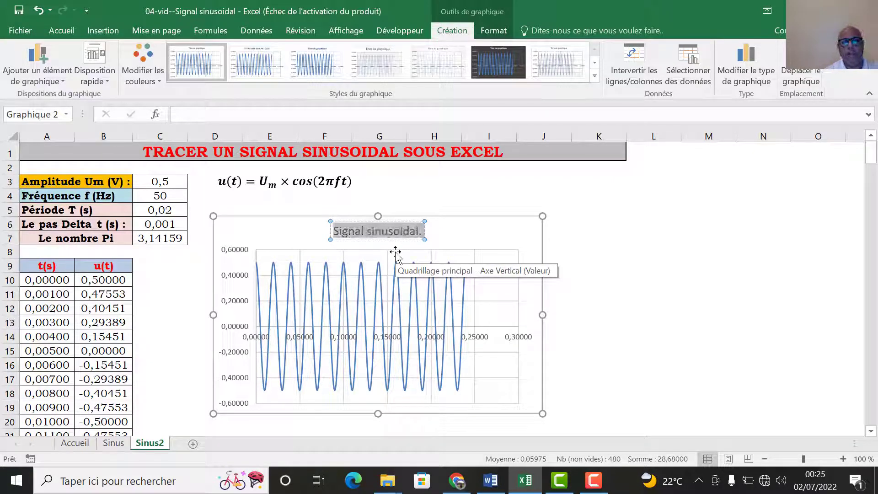
left_click(64, 30)
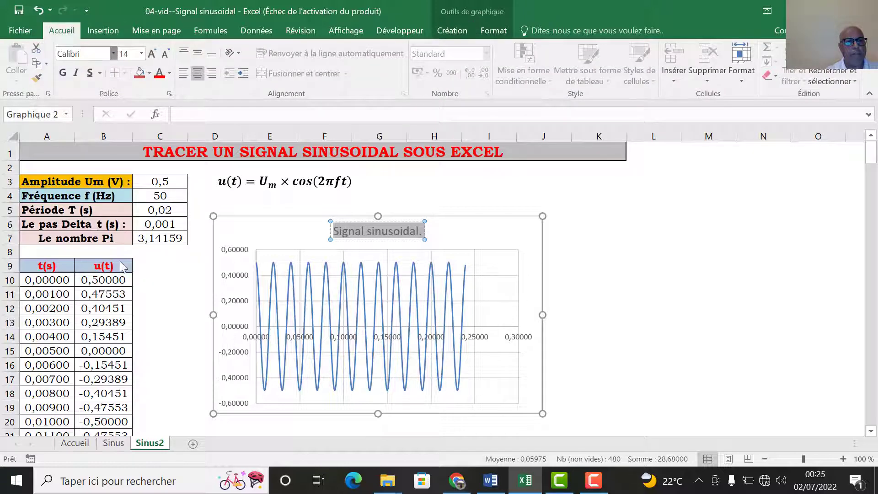
left_click(113, 54)
scroll(128, 206, "down", 3)
left_click(132, 364)
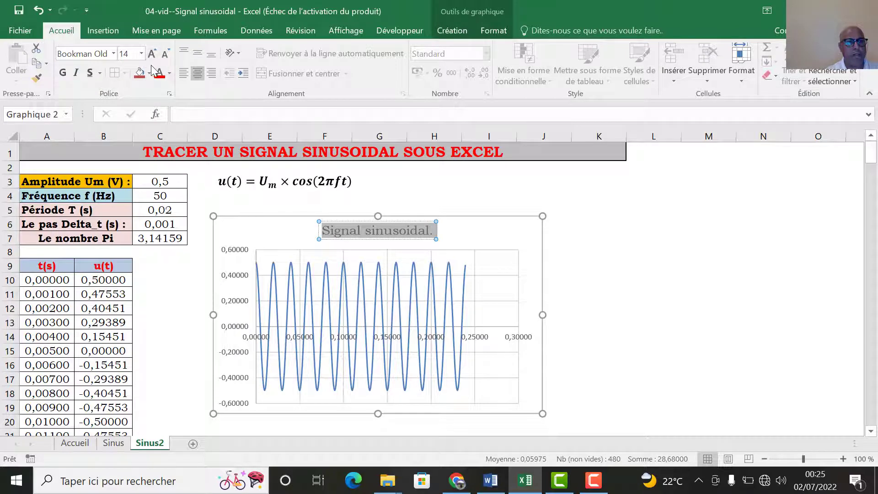
Color the chart title text black and reselect the whole title.
left_click(170, 76)
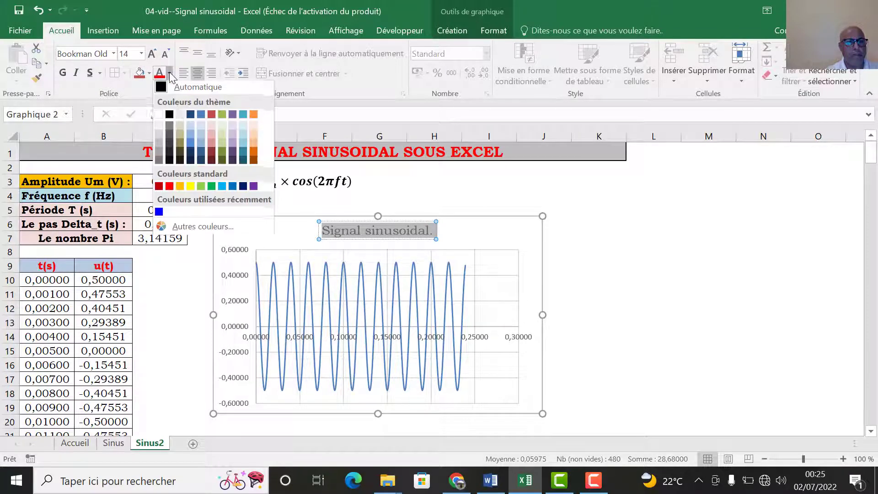
left_click(169, 116)
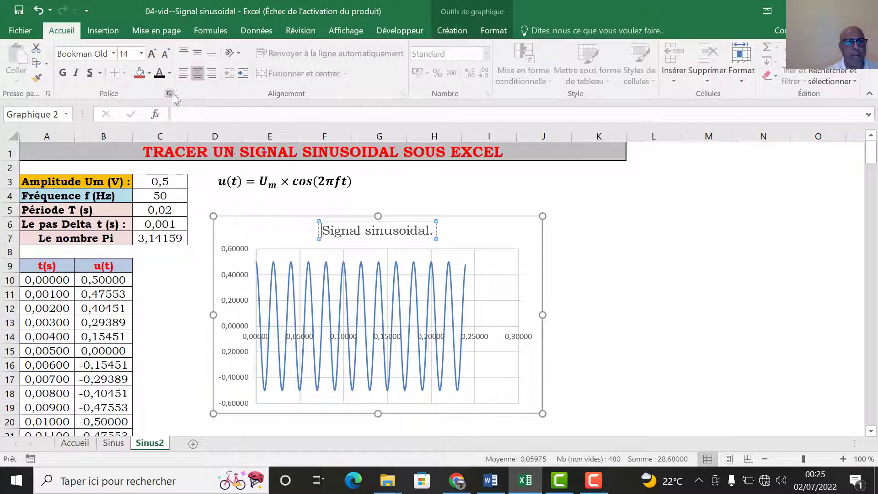
key("ctrl+a")
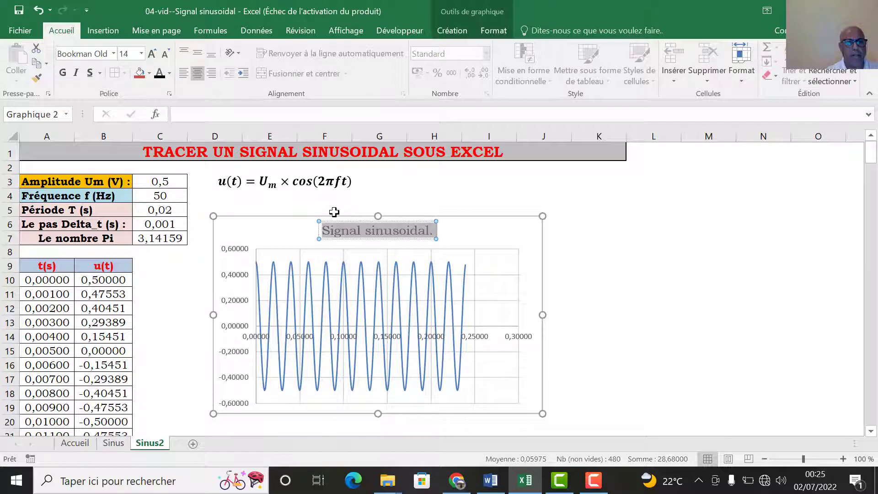
Format the chart title text as blue, bold and double underlined.
left_click(170, 74)
left_click(161, 211)
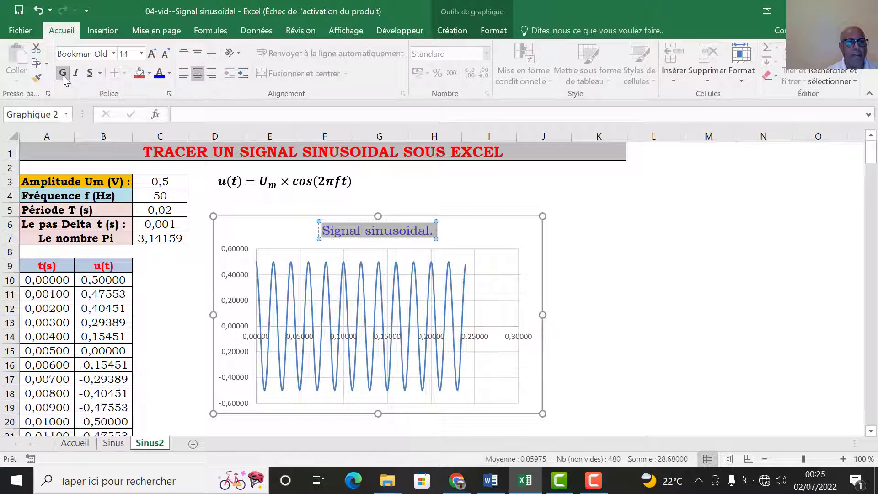
left_click(64, 77)
left_click(100, 73)
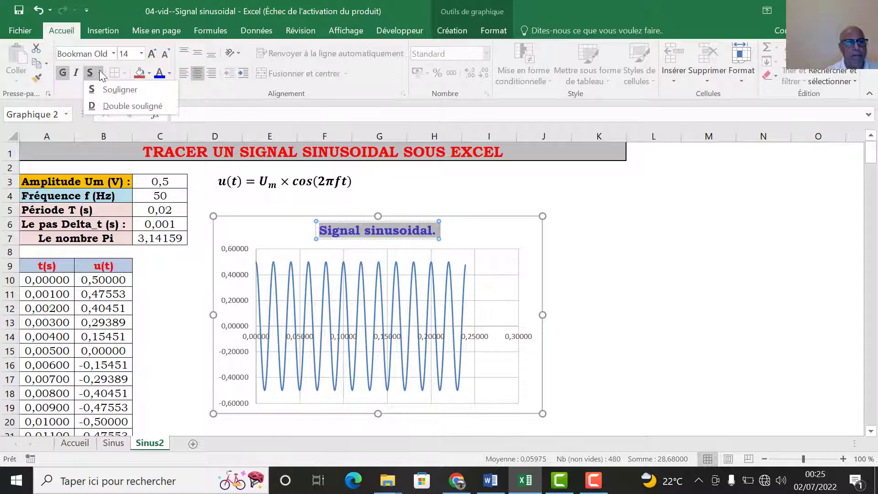
left_click(122, 105)
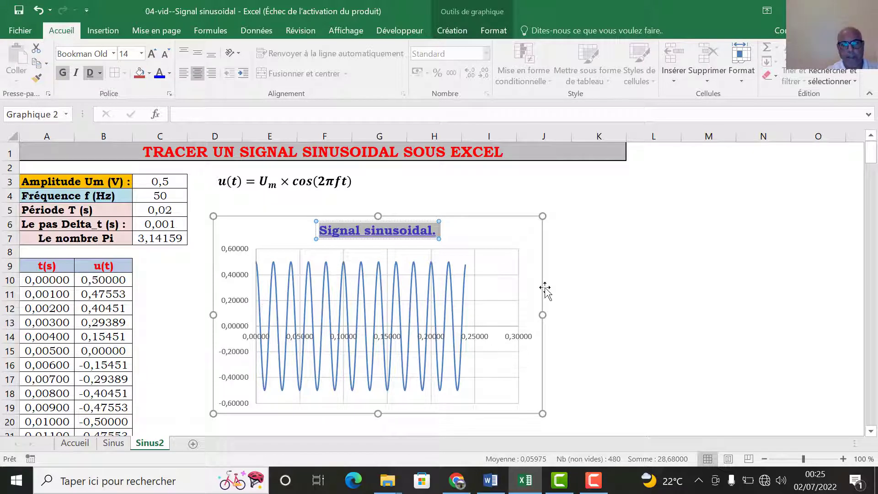
Reposition the chart slightly farther from the data table, just below the u(t) equation.
left_click_drag(543, 284, 551, 316)
scroll(675, 312, "down", 1)
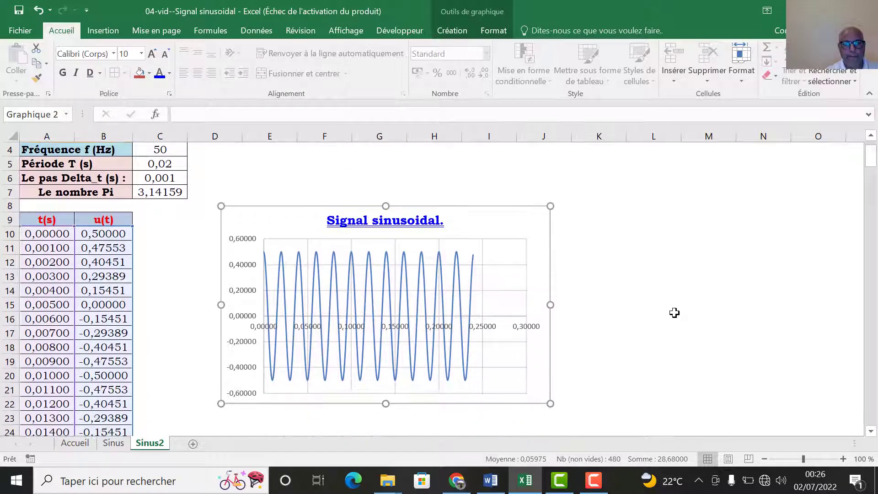
scroll(673, 308, "down", 1)
scroll(652, 295, "up", 2)
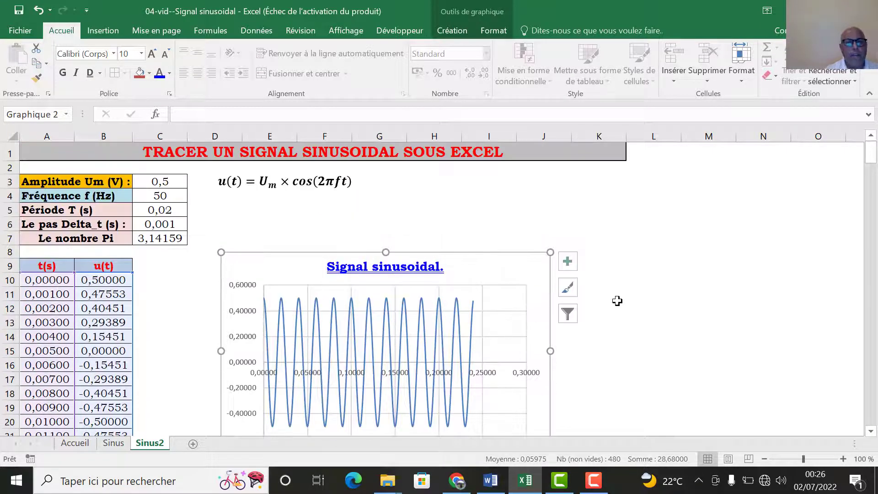
left_click_drag(552, 284, 556, 248)
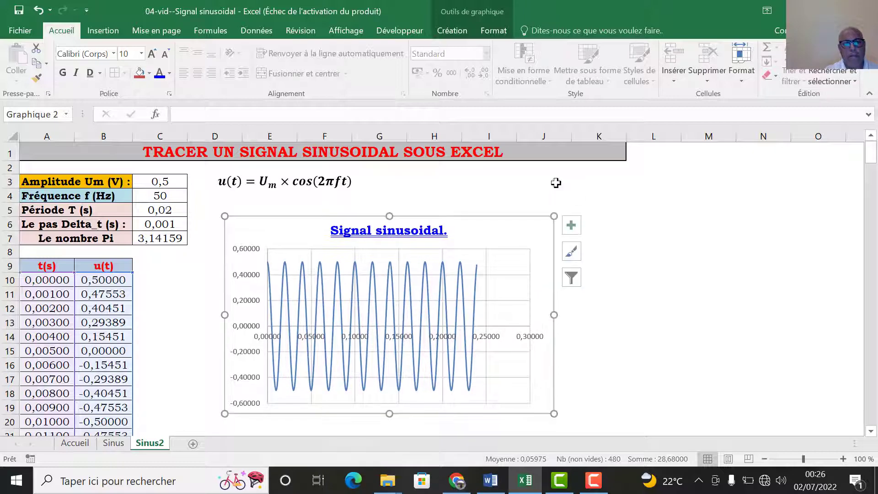
Set the chart's horizontal axis labels to Bookman Old Style, size 11.
left_click(497, 341)
double_click(497, 341)
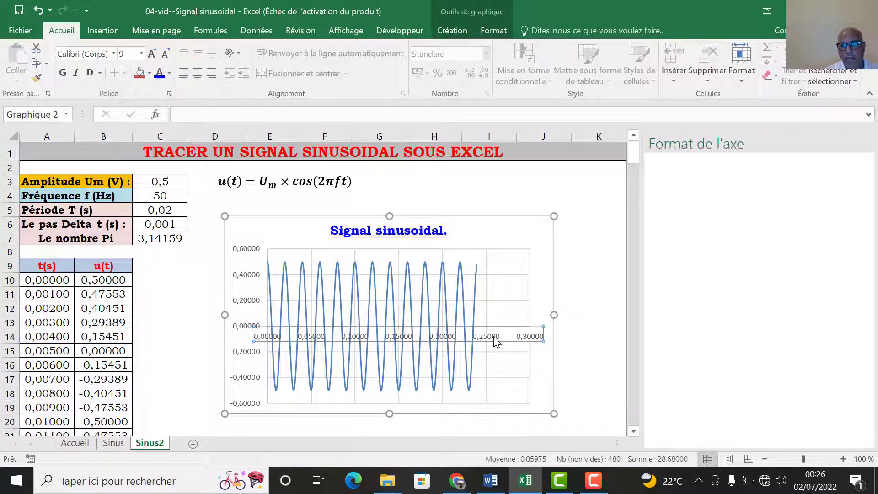
left_click(59, 26)
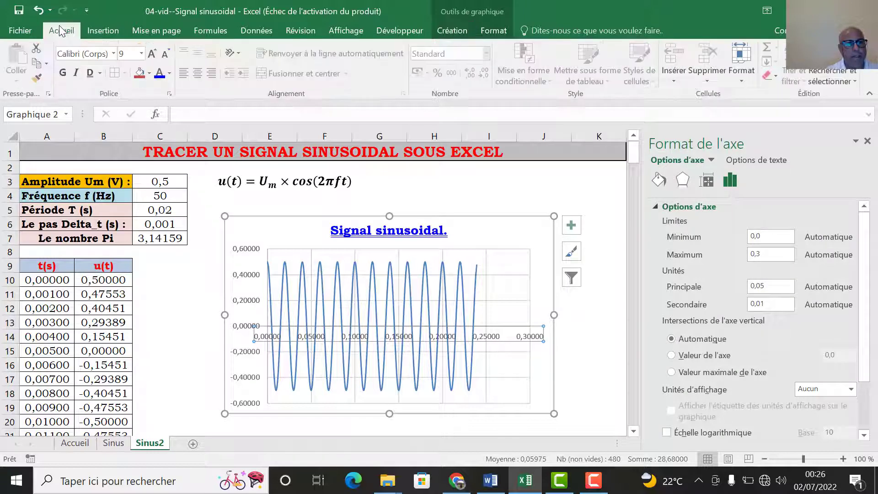
left_click(152, 55)
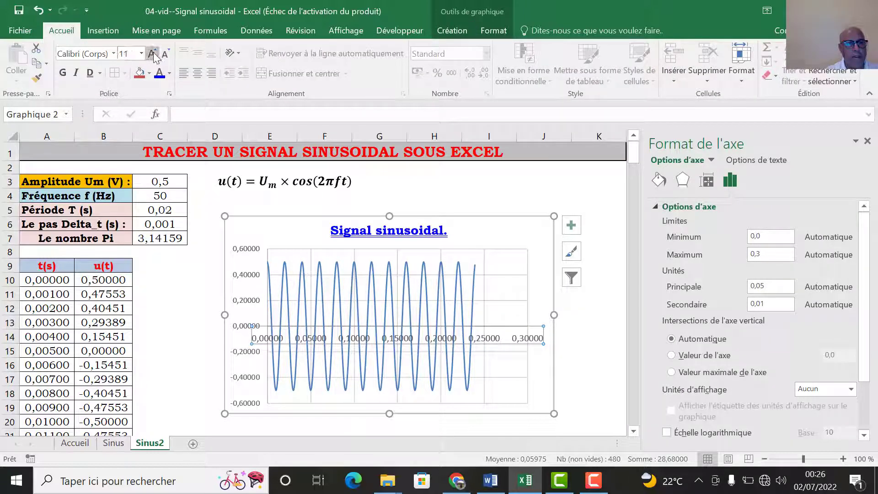
left_click(154, 54)
left_click(113, 54)
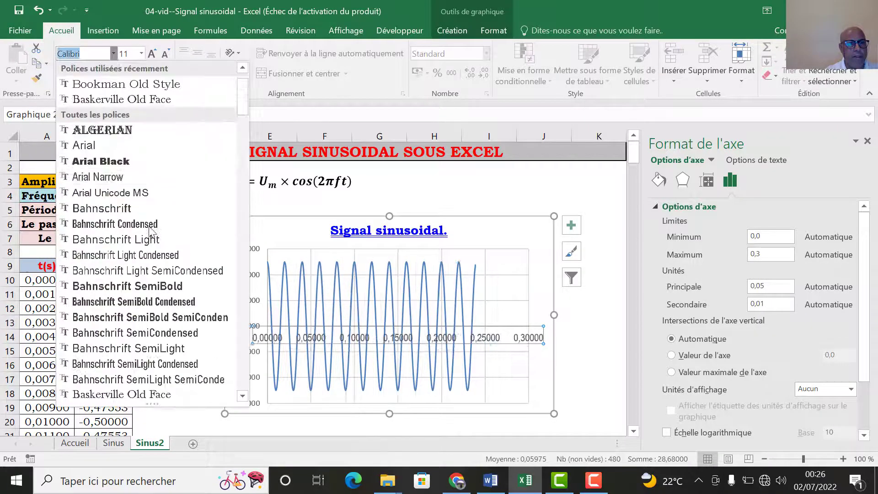
scroll(148, 231, "down", 3)
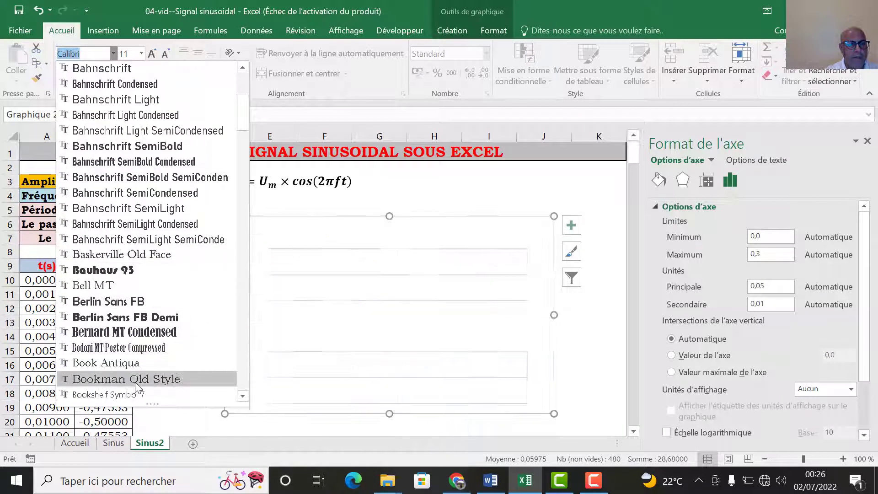
left_click(136, 380)
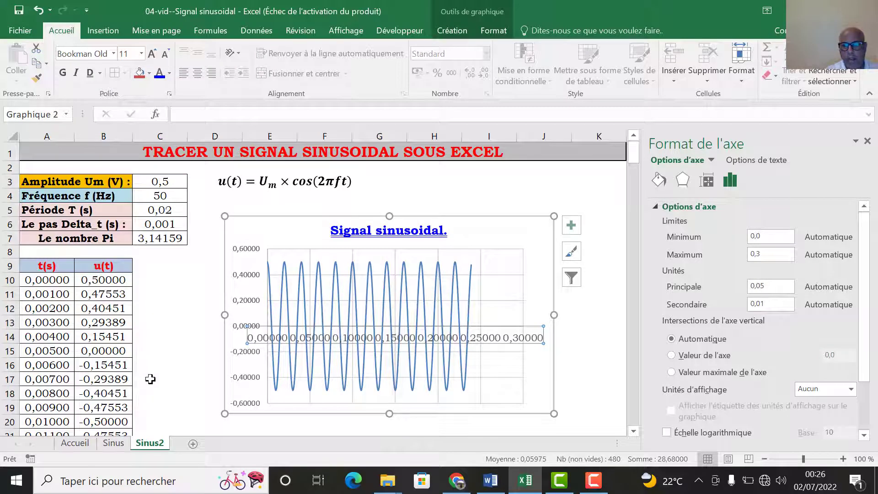
Limit the horizontal axis labels' number format to 2 decimals.
left_click(656, 208)
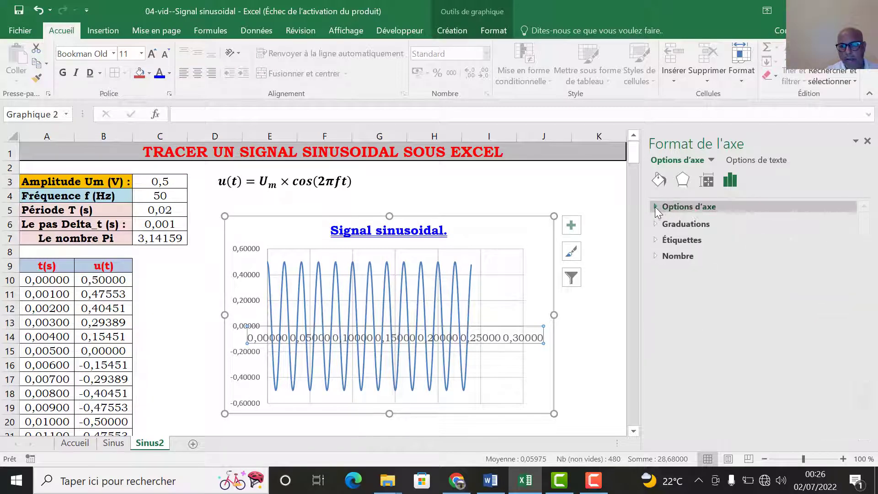
left_click(660, 254)
double_click(727, 301)
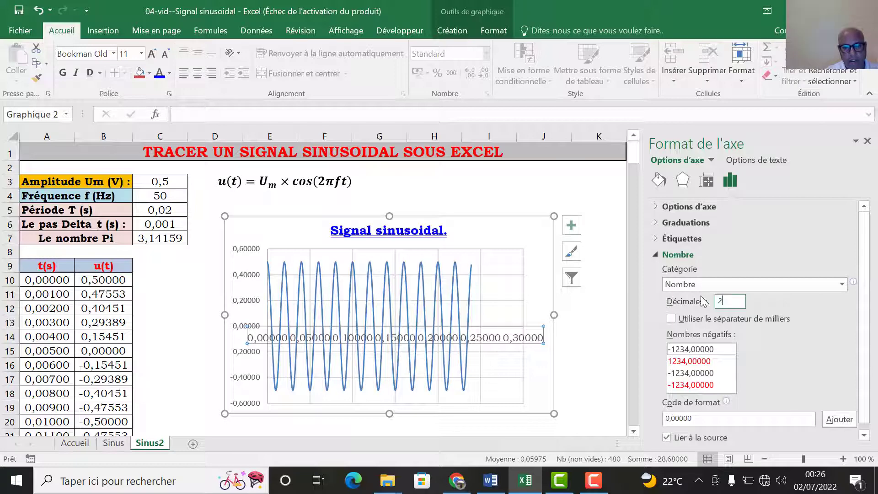
left_click(622, 287)
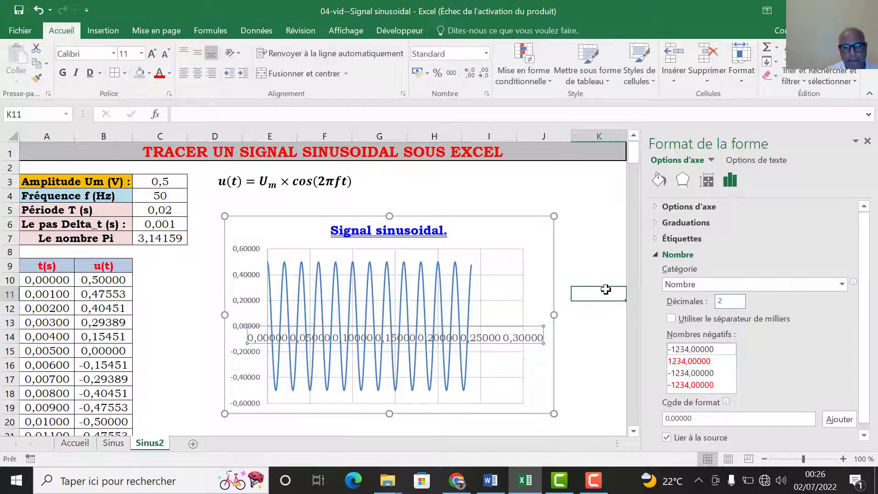
Color the chart's horizontal axis labels black.
left_click(495, 344)
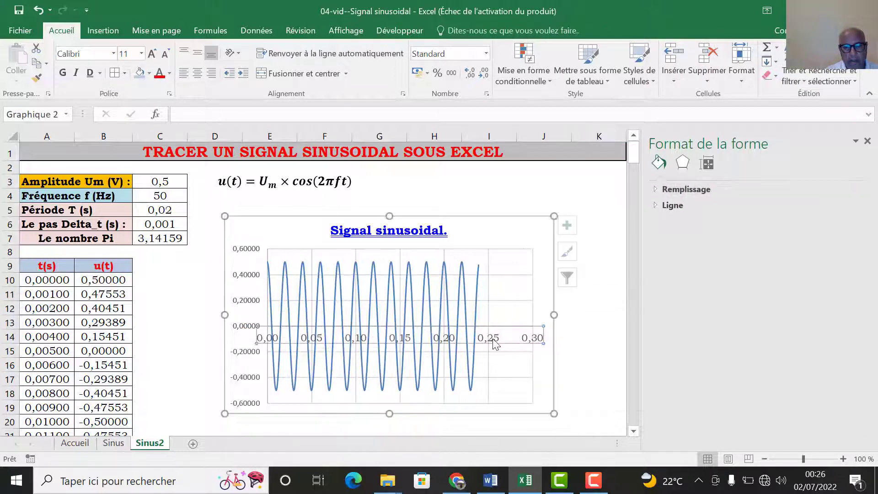
left_click(170, 74)
left_click(171, 118)
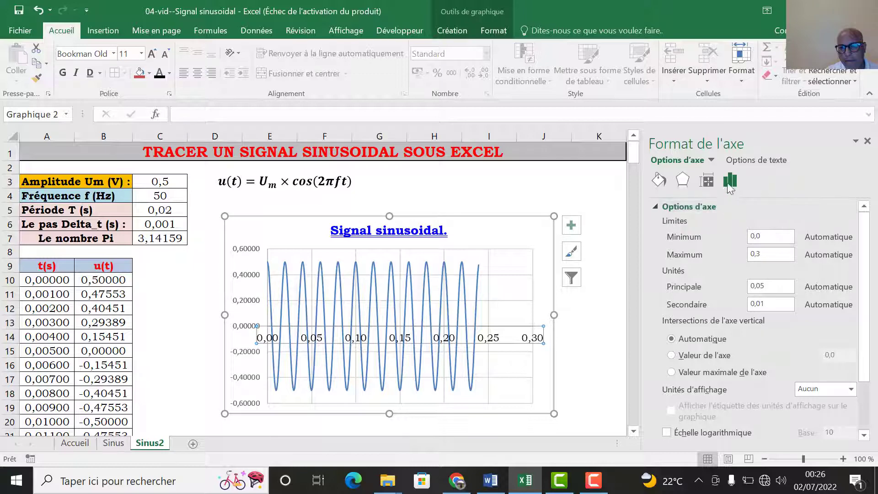
Format the horizontal axis line as solid black with an open arrow at its end.
left_click(659, 179)
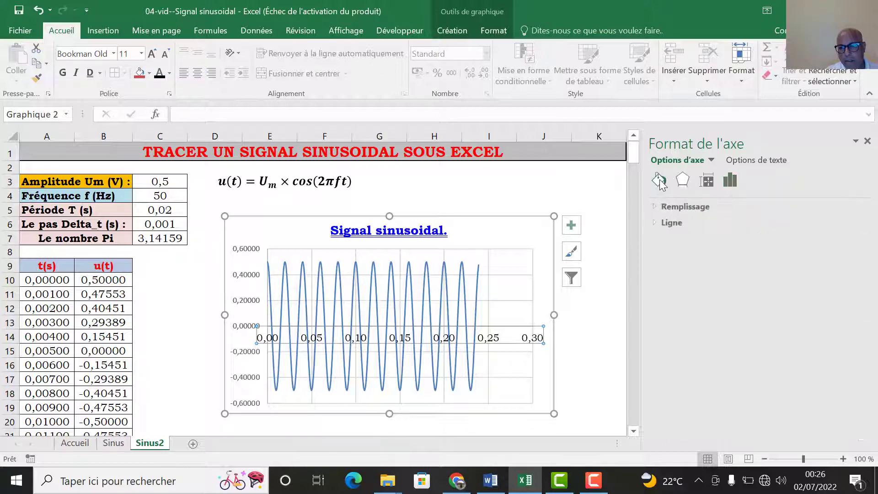
left_click(657, 223)
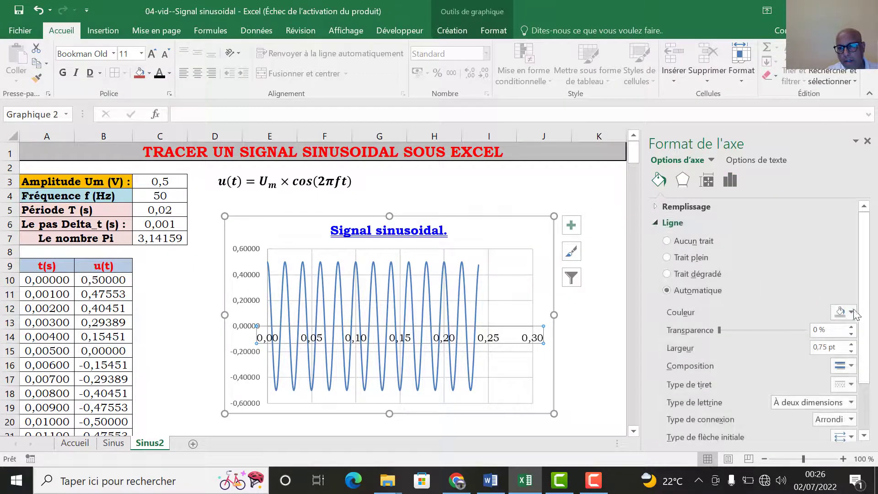
left_click(846, 312)
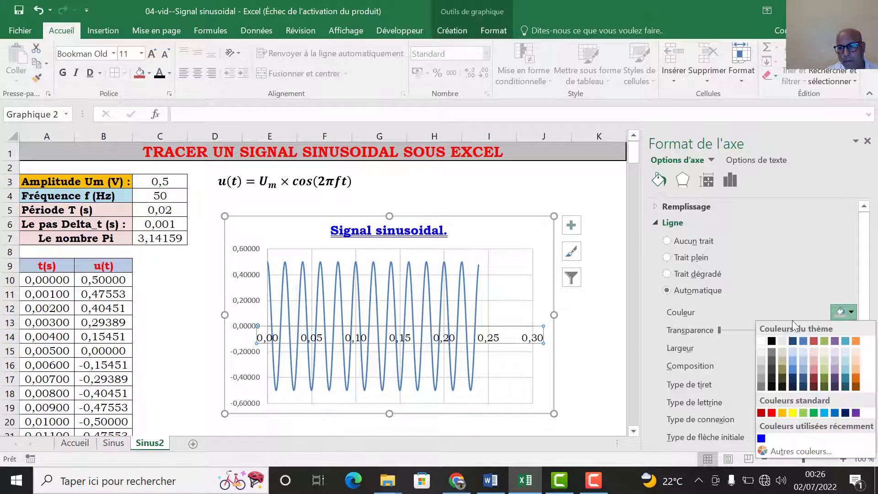
left_click(773, 341)
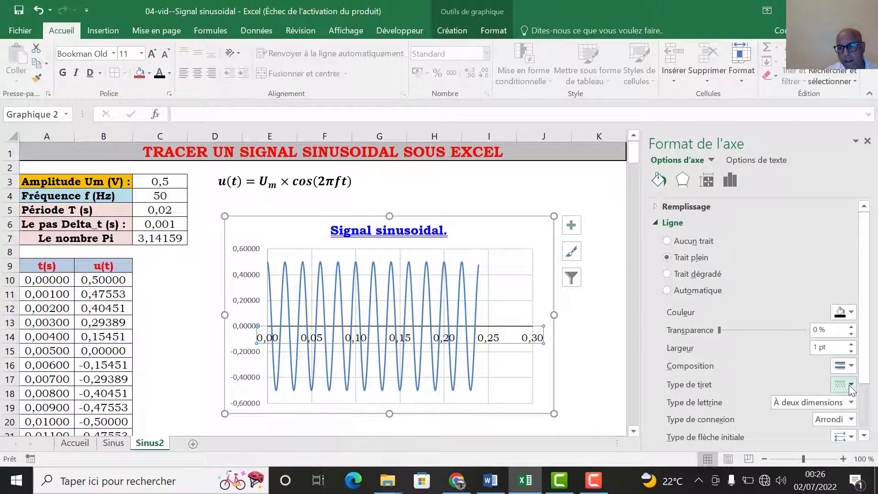
scroll(855, 352, "down", 3)
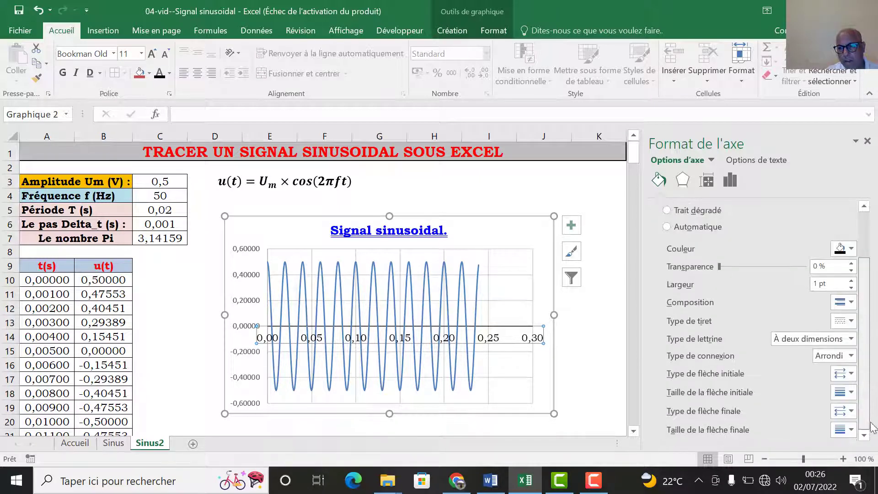
left_click(850, 411)
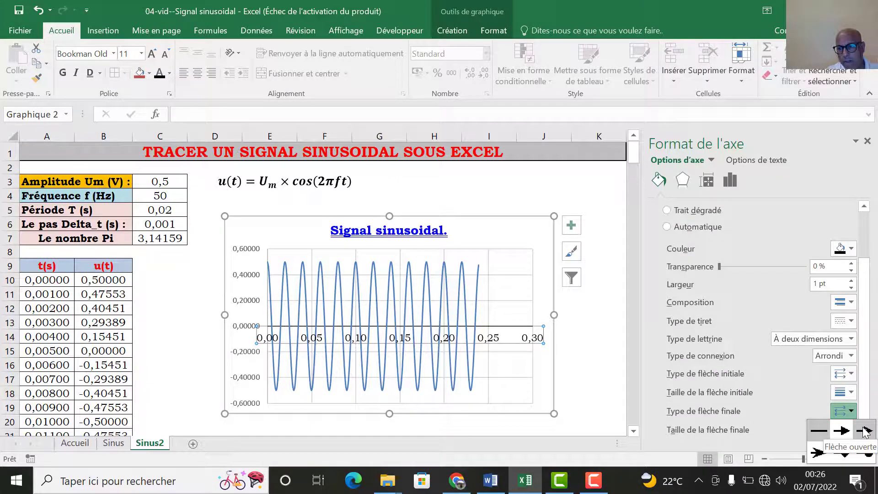
left_click(864, 431)
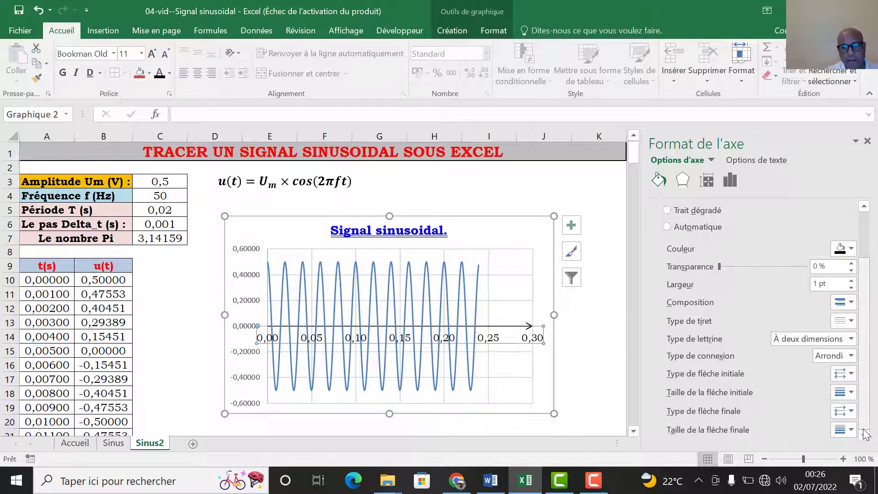
Set the chart's vertical axis labels to Bookman Old Style, size 11, in black.
left_click(238, 330)
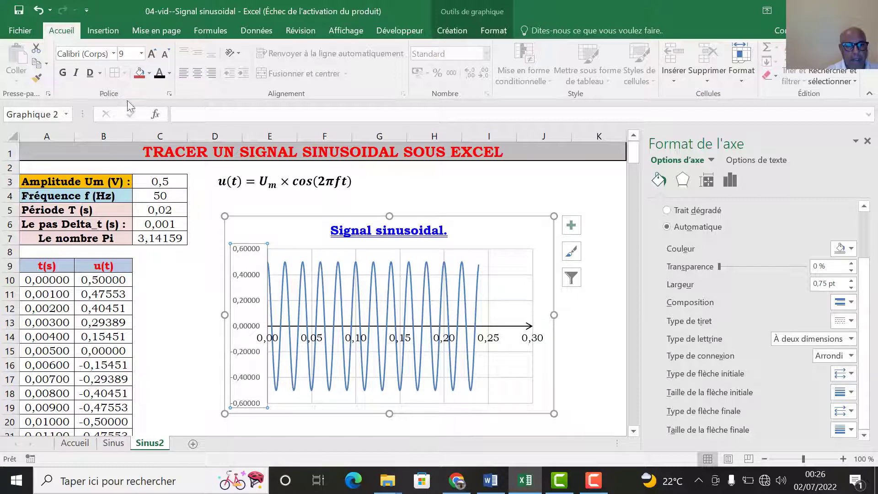
left_click(153, 55)
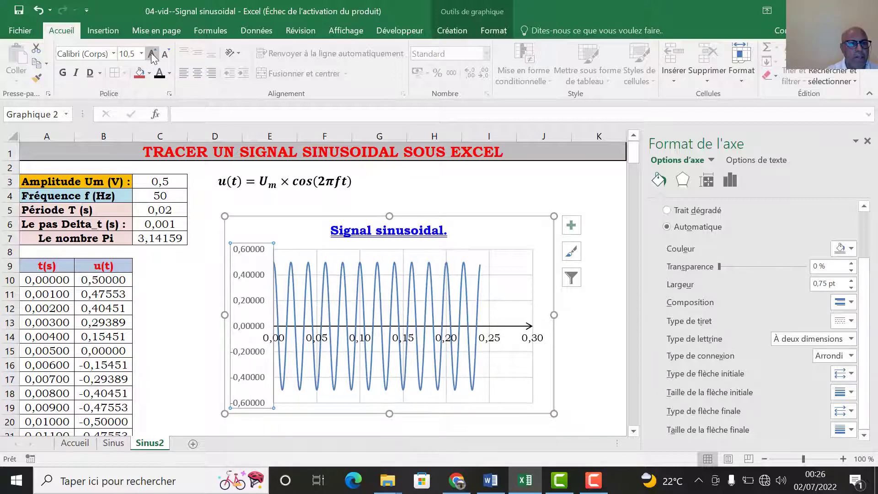
left_click(113, 54)
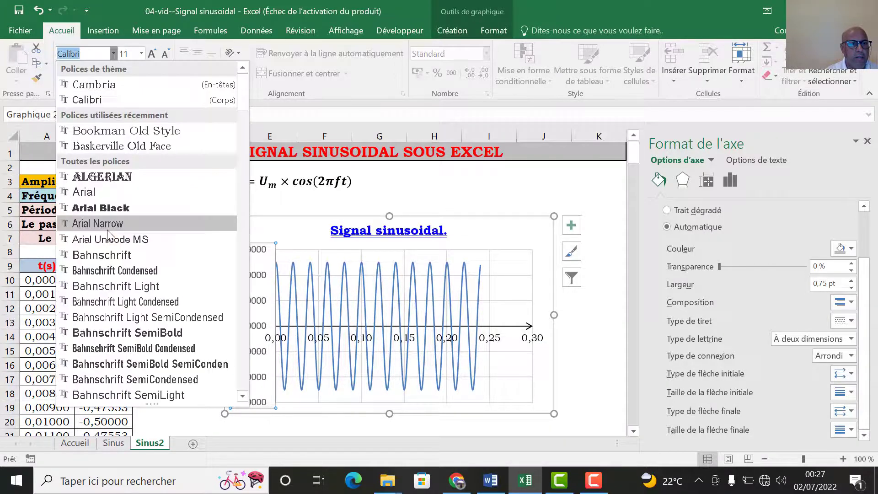
scroll(115, 222, "down", 2)
scroll(137, 340, "down", 3)
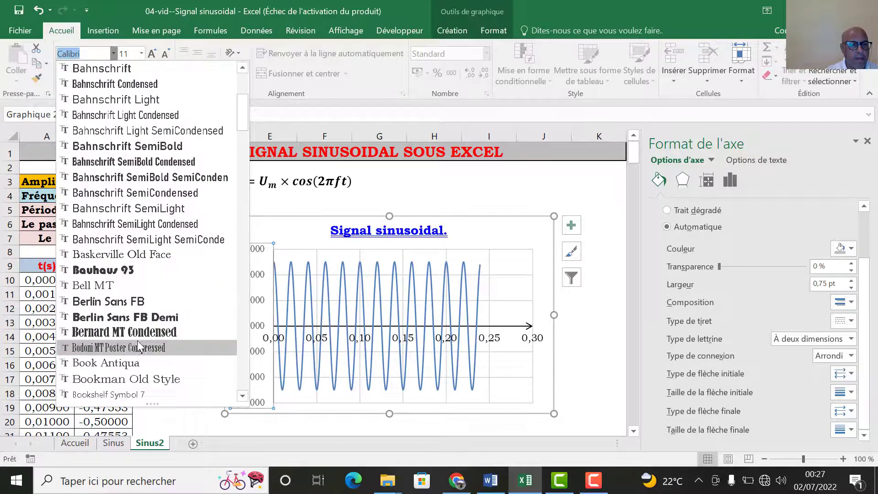
left_click(148, 377)
left_click(170, 73)
left_click(170, 118)
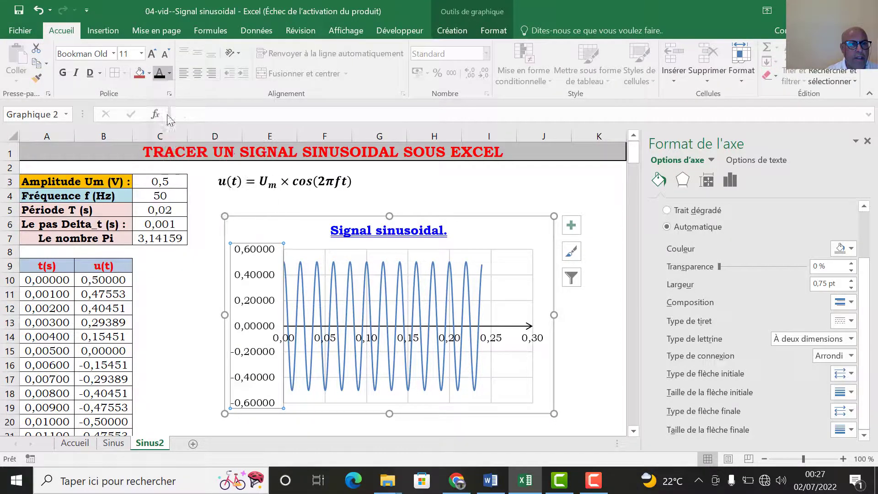
Limit the vertical axis labels' number format to 2 decimals and deselect the chart.
left_click(730, 182)
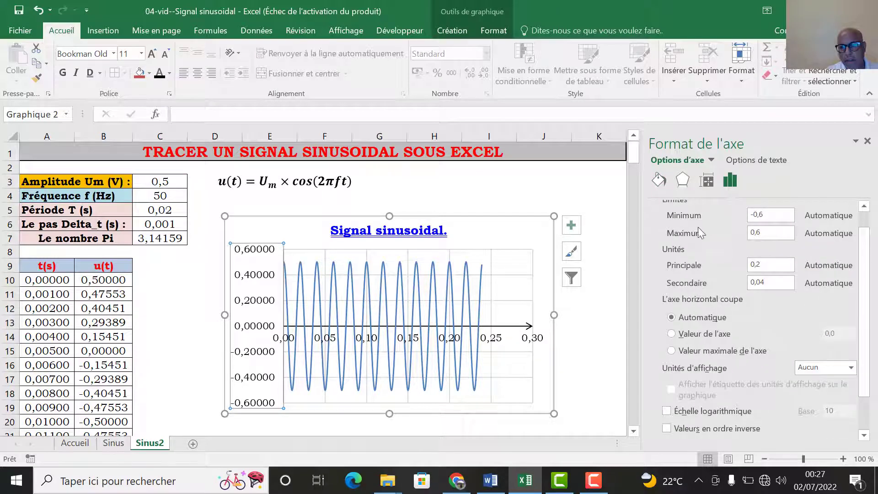
scroll(691, 239, "up", 1)
left_click(657, 209)
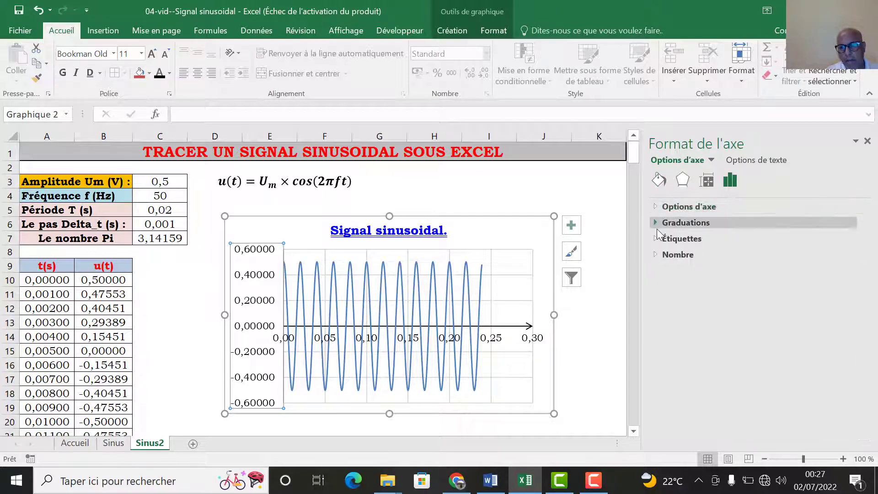
left_click(657, 254)
left_click(722, 301)
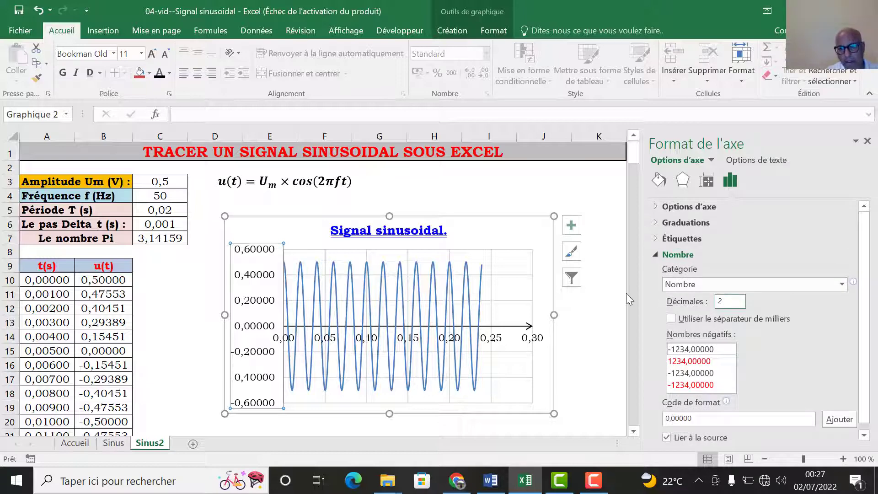
type("2")
left_click(606, 292)
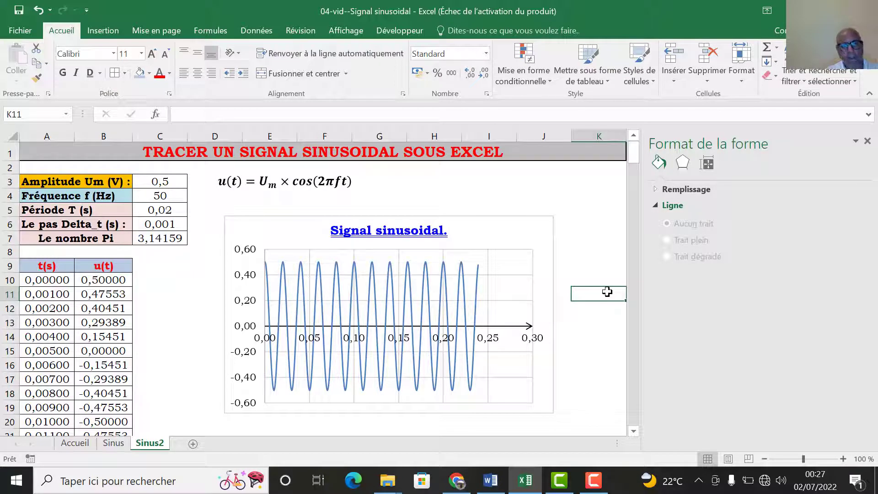
Set the amplitude Um to 1 V in the parameter table.
type("1")
key("Return")
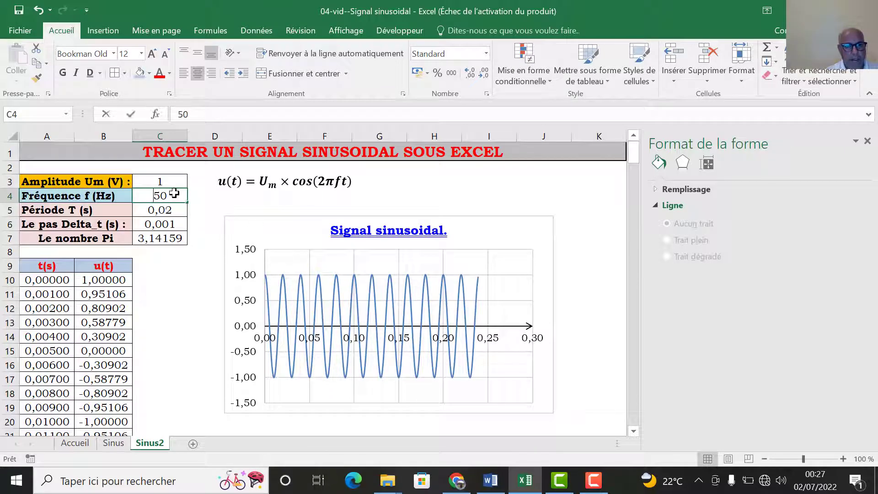
Try signal frequencies of 20, 10 and 100 Hz in the parameter table and return the frequency to 50 Hz.
type("20")
key("Return")
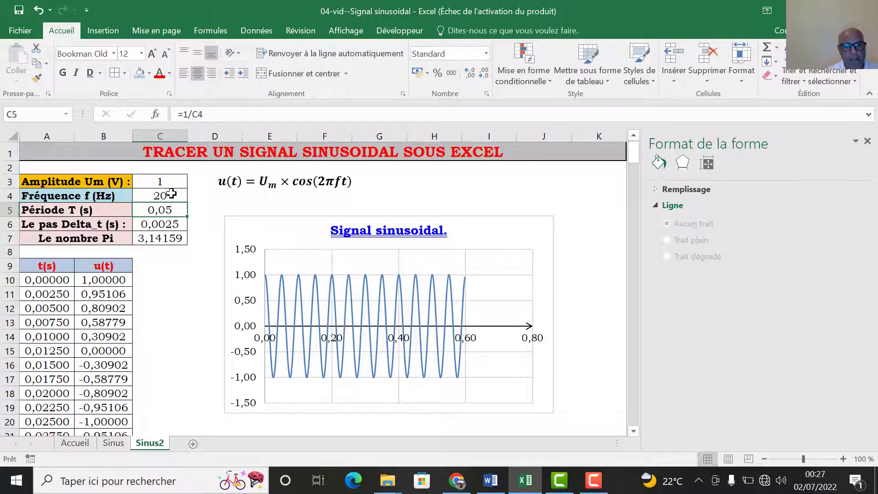
left_click(170, 195)
type("10")
key("Return")
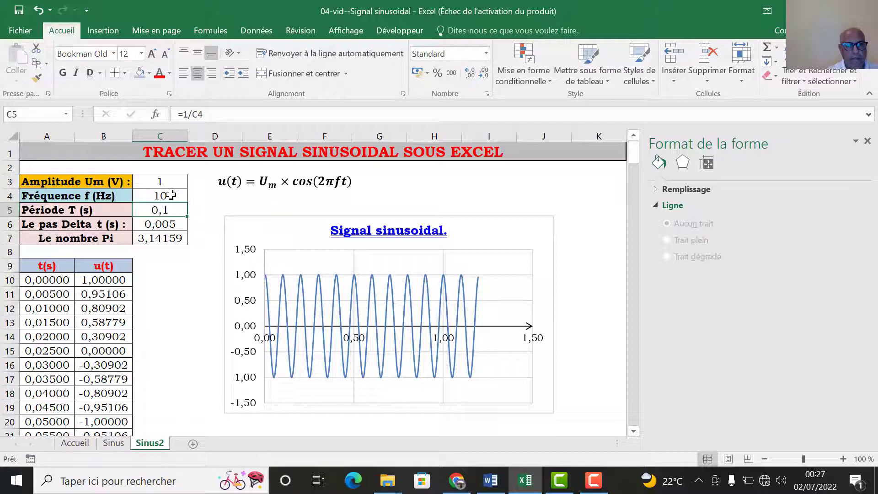
left_click(170, 196)
type("100")
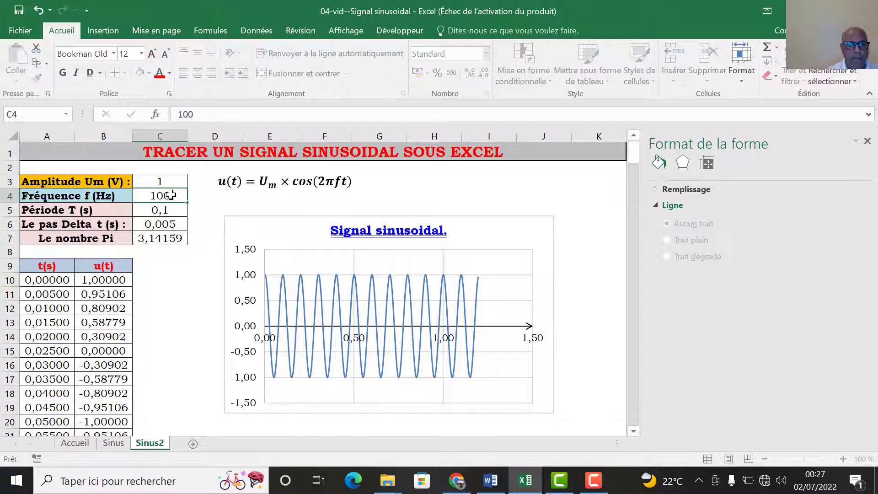
key("Return")
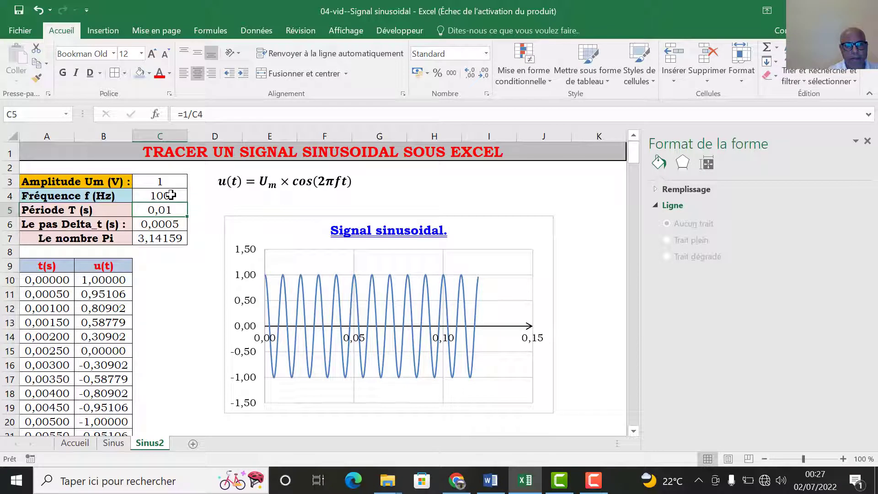
left_click(171, 195)
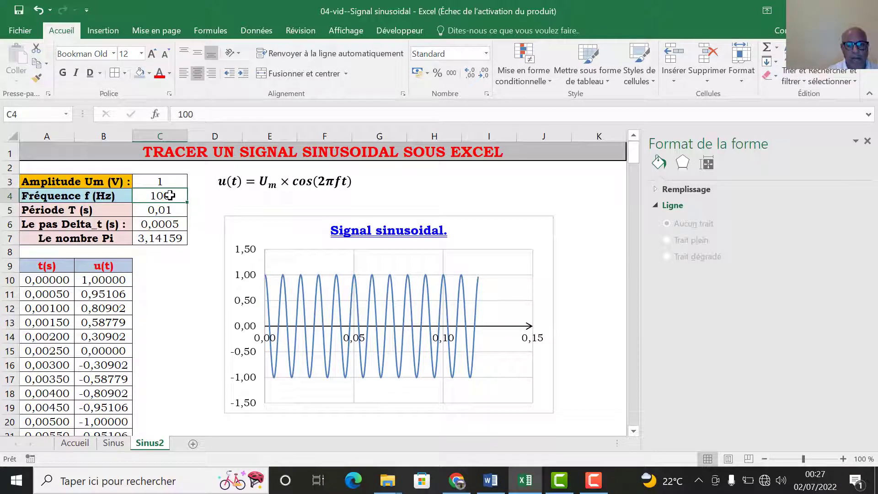
type("50")
key("Return")
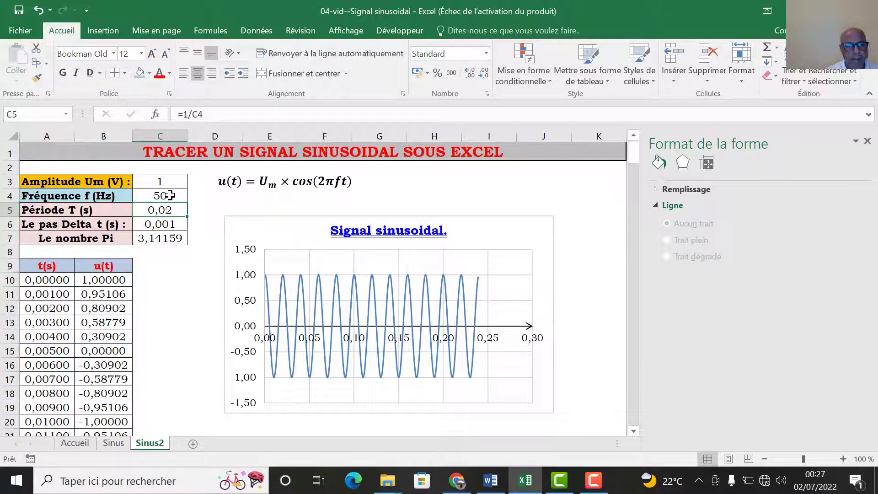
left_click(170, 196)
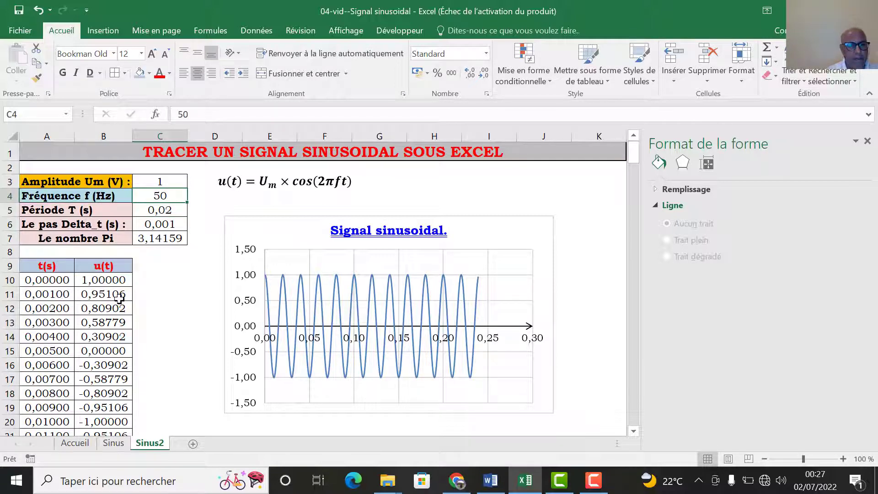
Try a larger time step Delta_t by changing its formula in the parameter table to =C5/10.
left_click(159, 223)
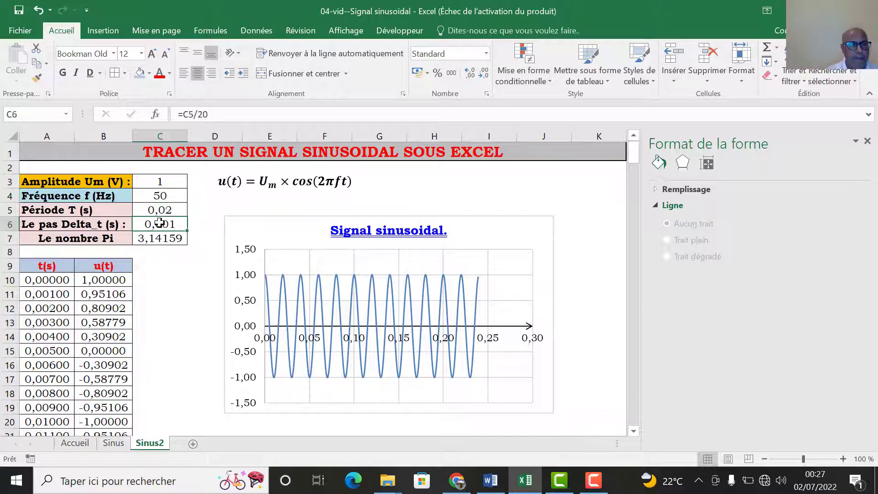
left_click(211, 114)
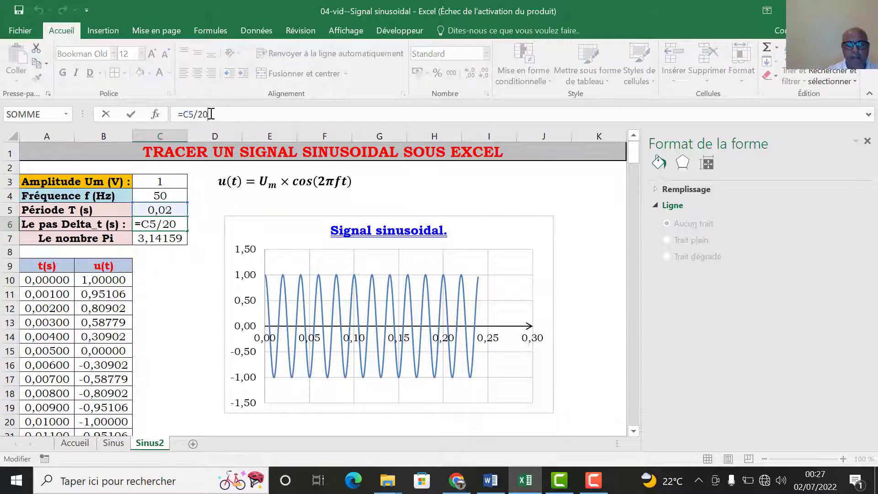
key("BackSpace")
key("BackSpace")
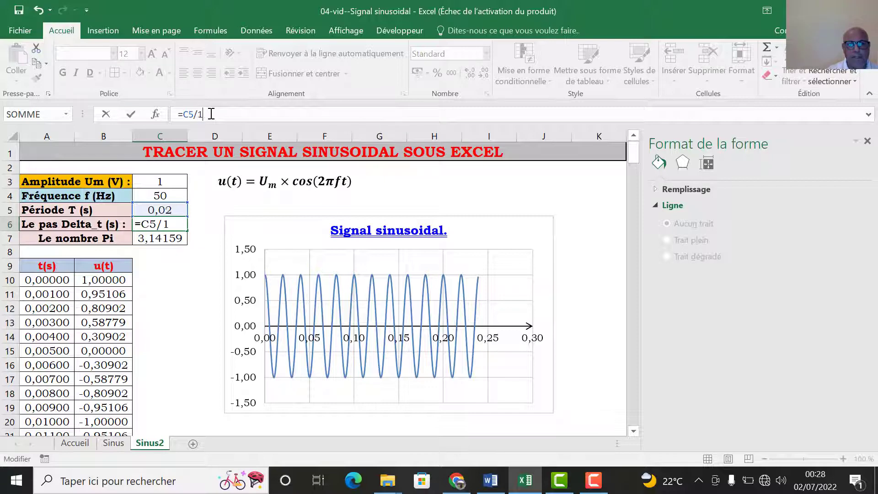
key("Return")
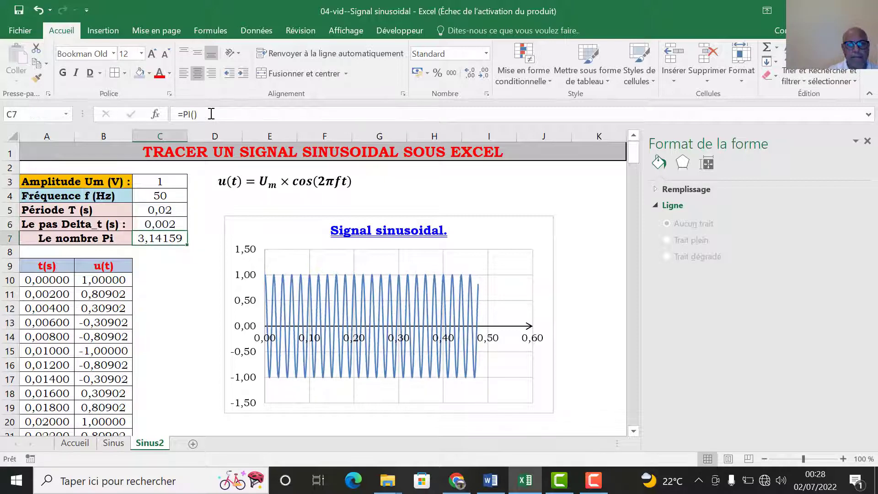
Try signal frequencies of 10 and 100 Hz with the current time step and return the frequency to 50 Hz.
left_click(163, 194)
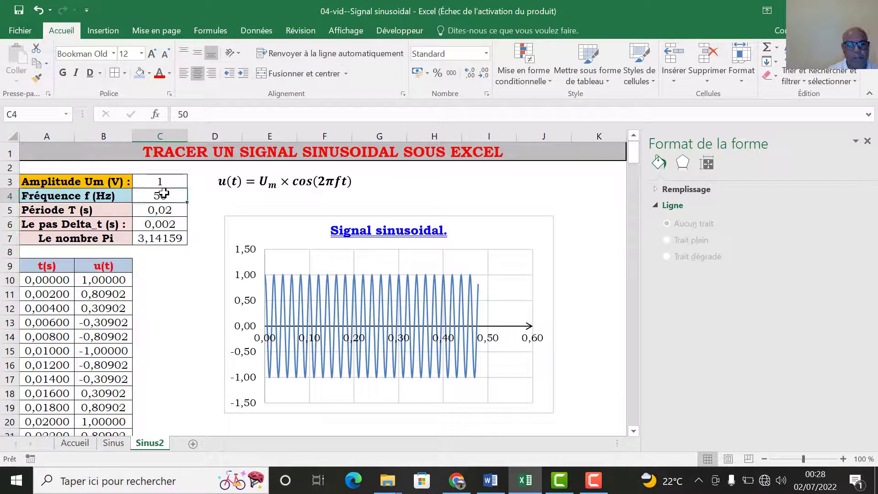
type("10")
key("Return")
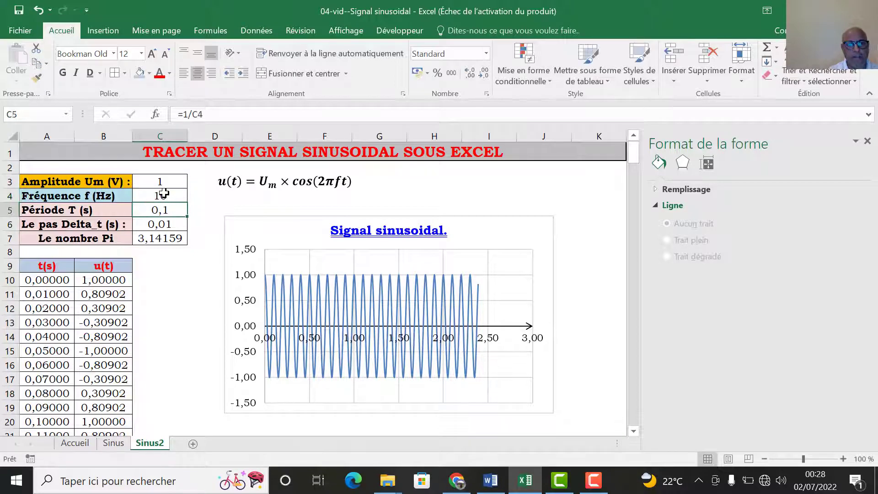
left_click(164, 194)
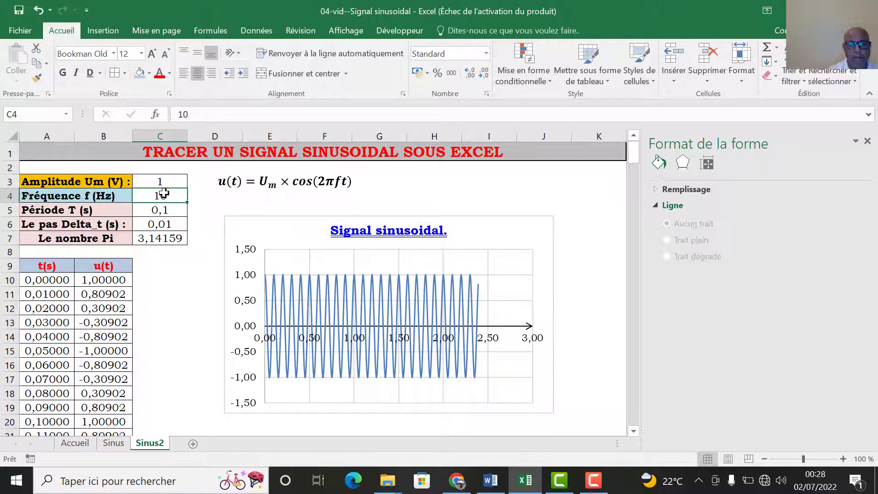
type("100")
key("Return")
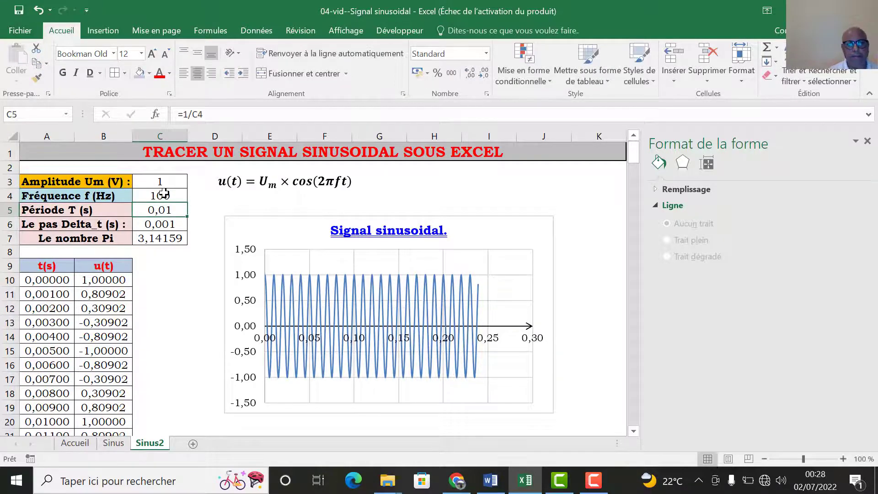
left_click(163, 194)
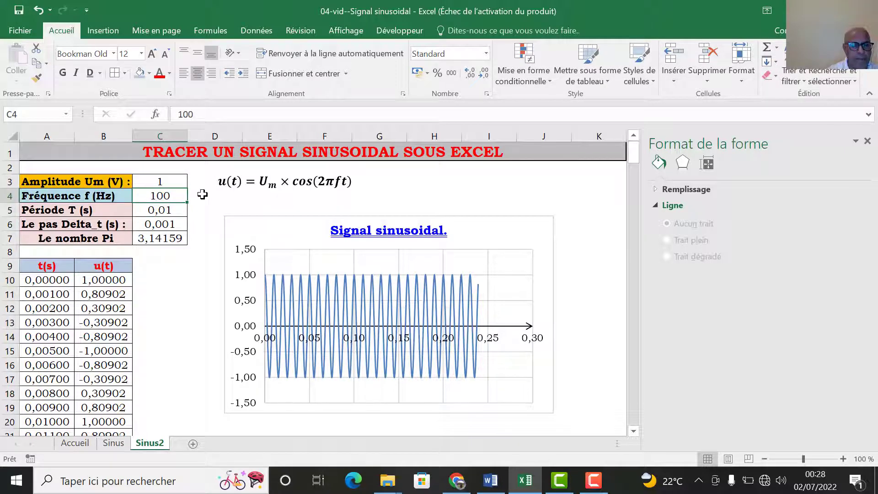
type("50")
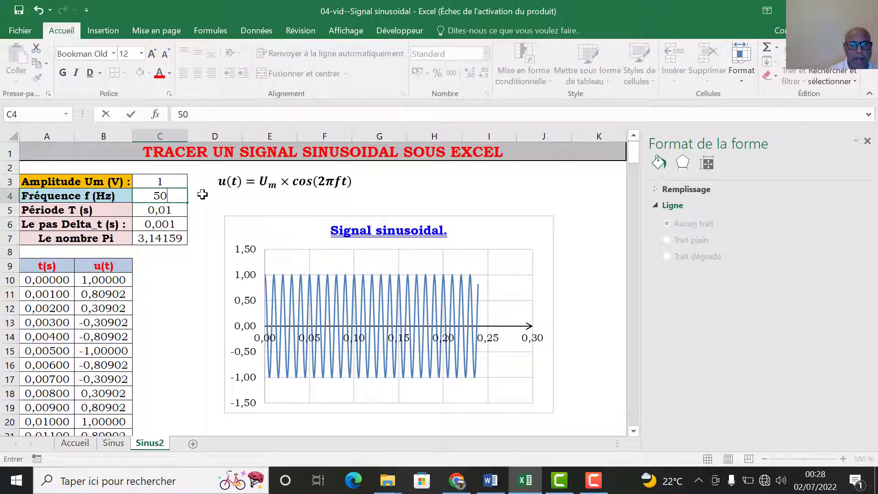
key("Return")
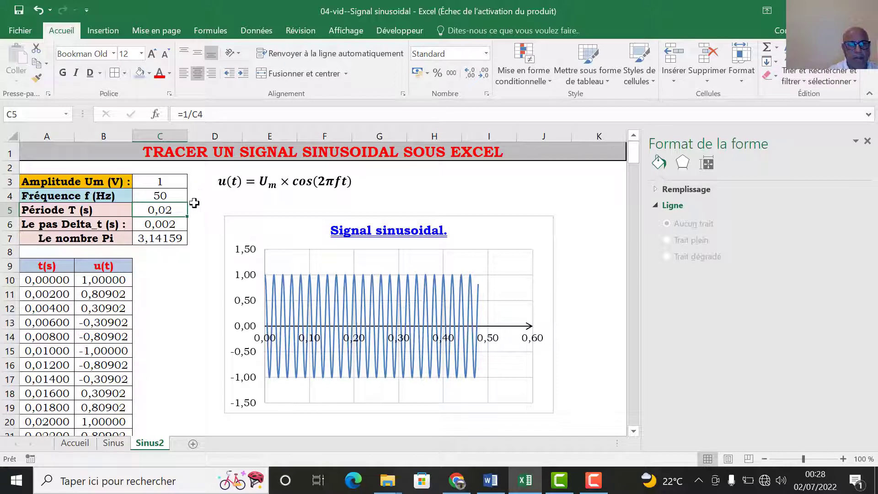
Set the time step Delta_t formula in the parameter table to =C5/20.
left_click(173, 224)
left_click(211, 116)
key("BackSpace")
key("BackSpace")
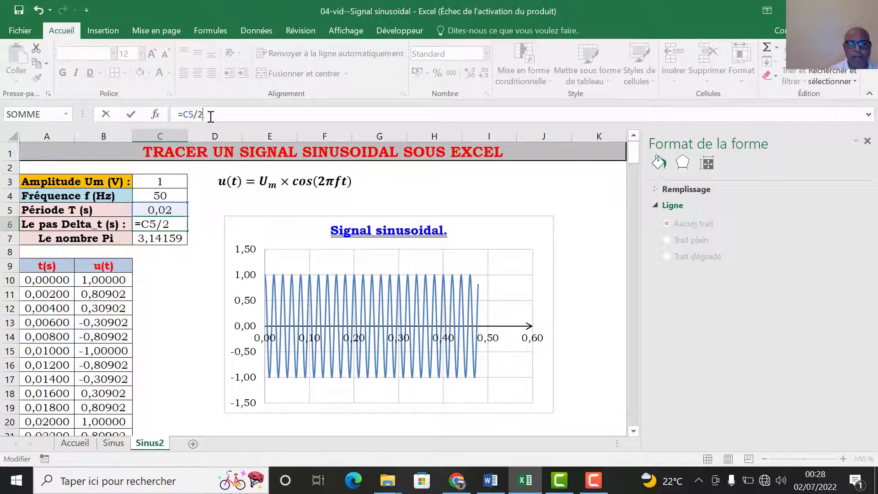
type("20")
key("Return")
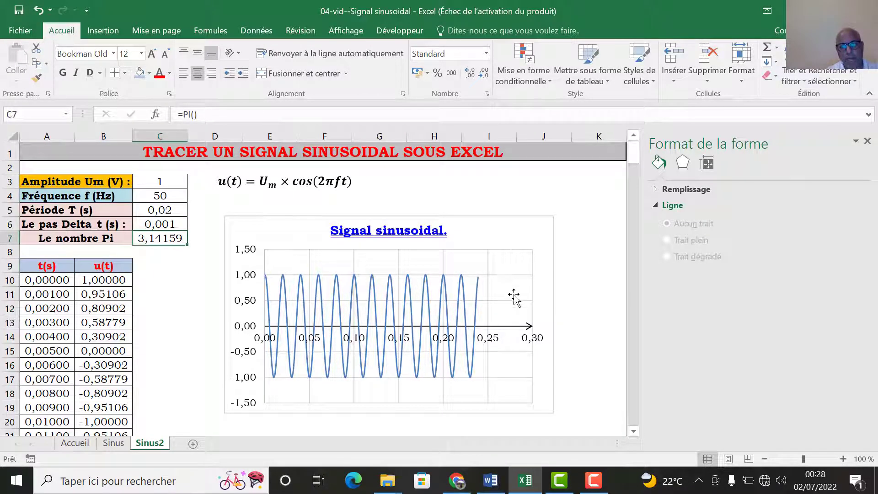
Format the chart's vertical axis as a solid black 1 pt line with an open arrow at its end.
left_click(259, 305)
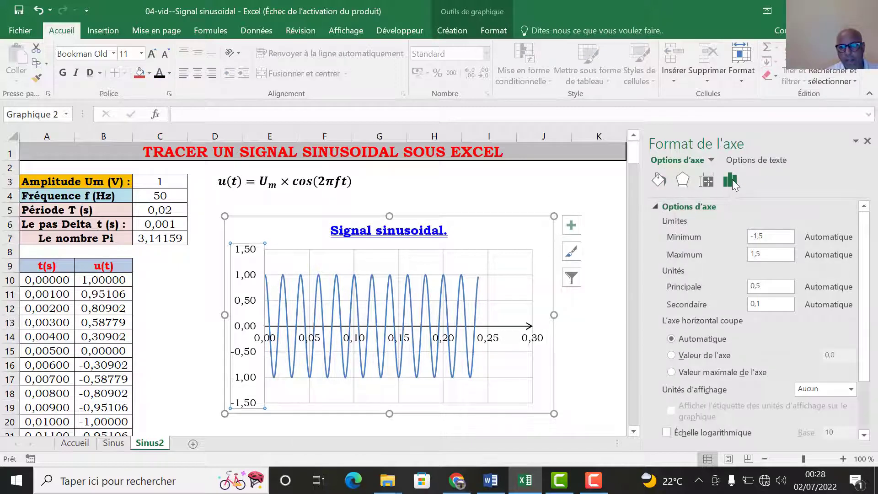
left_click(659, 180)
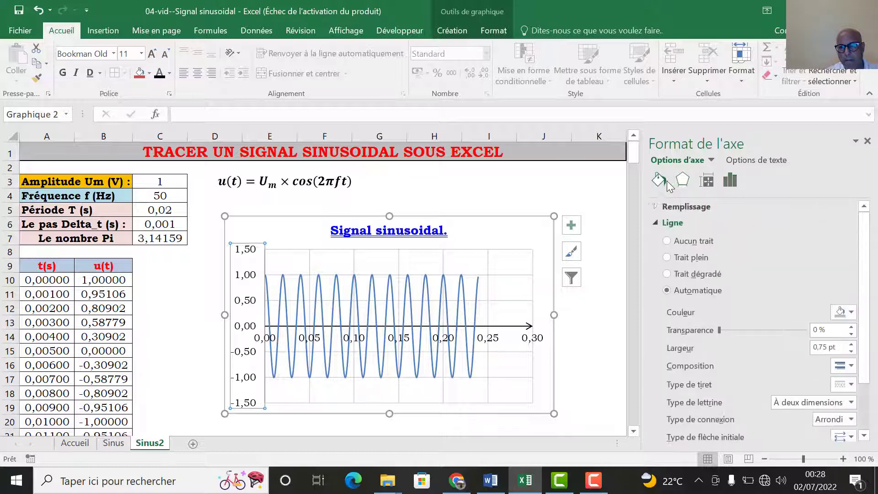
left_click(842, 312)
left_click(768, 340)
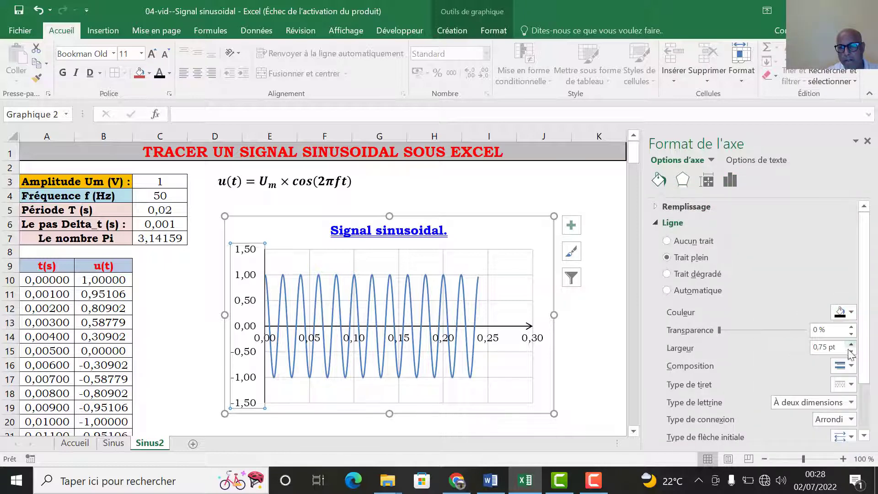
scroll(865, 367, "down", 3)
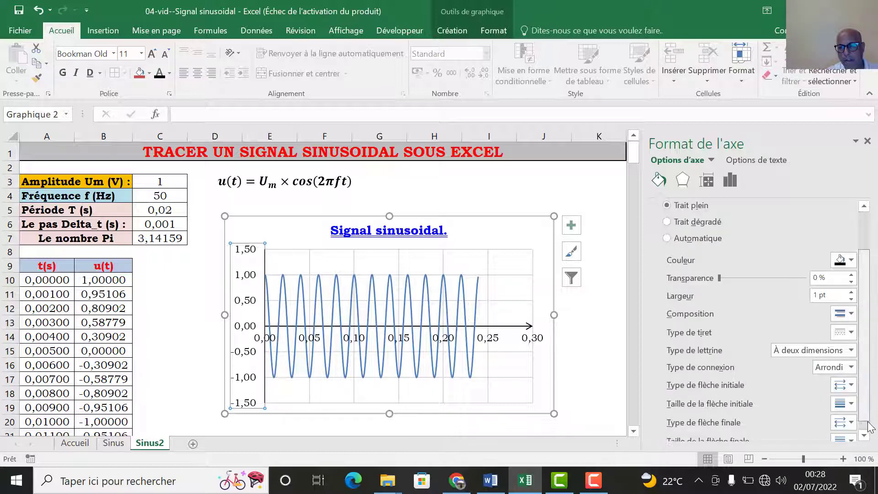
left_click(852, 411)
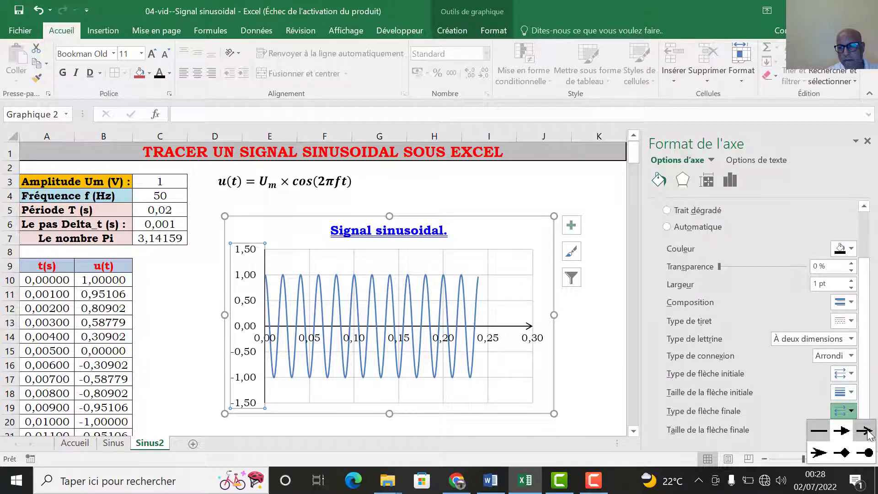
left_click(867, 431)
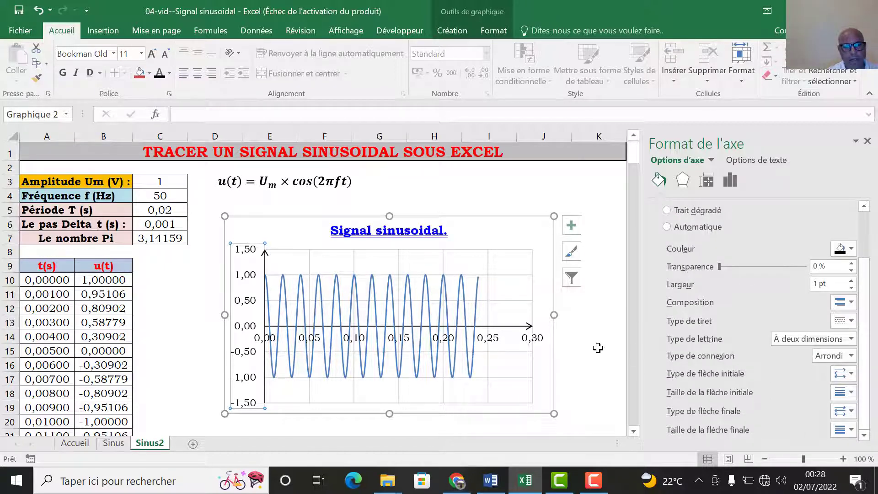
Format the chart's horizontal gridlines as black dashed lines 0.25 pt wide.
left_click(511, 301)
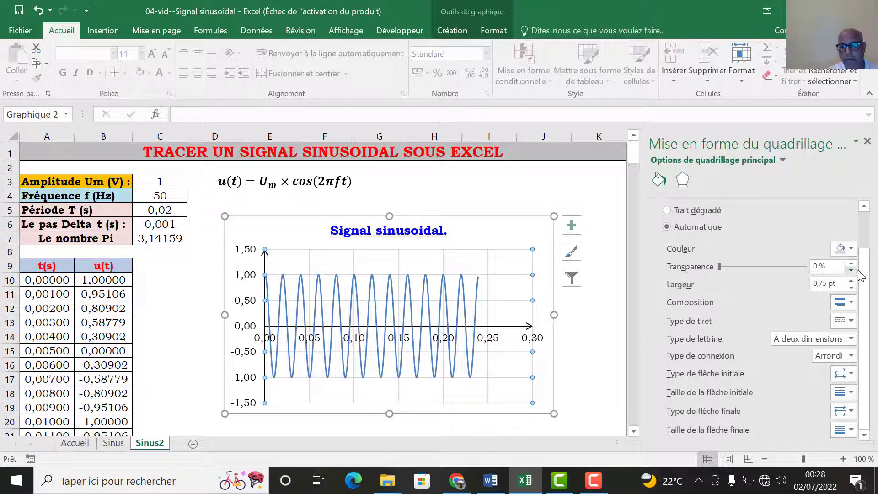
left_click(845, 248)
left_click(772, 278)
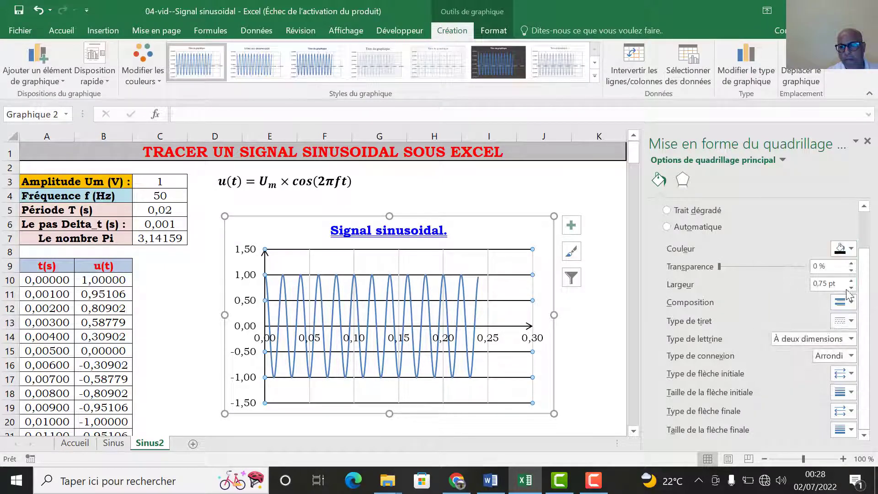
left_click(850, 288)
left_click(851, 288)
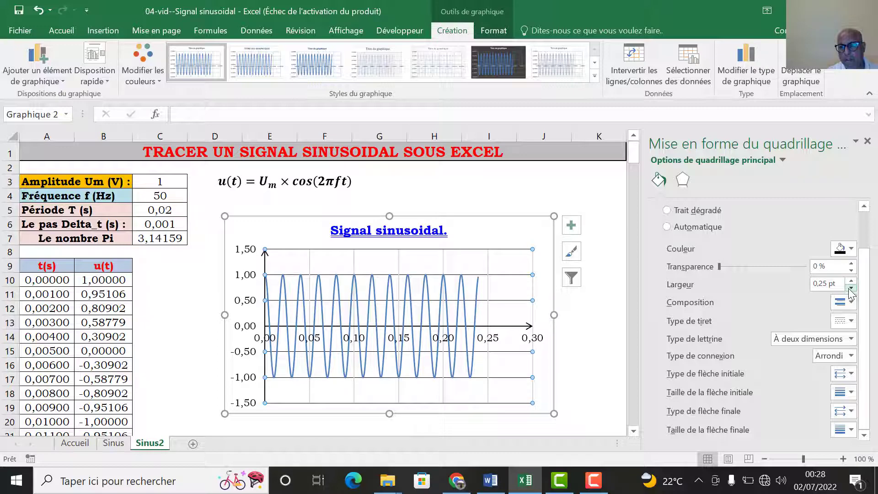
left_click(844, 321)
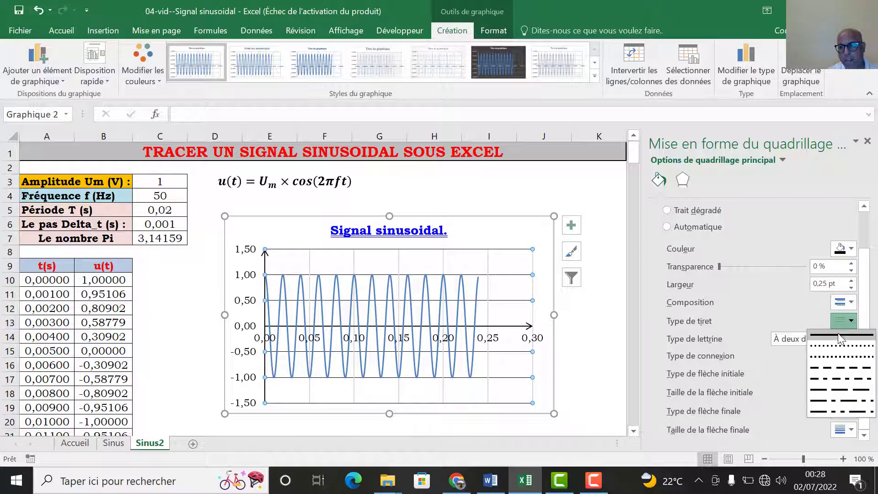
left_click(823, 367)
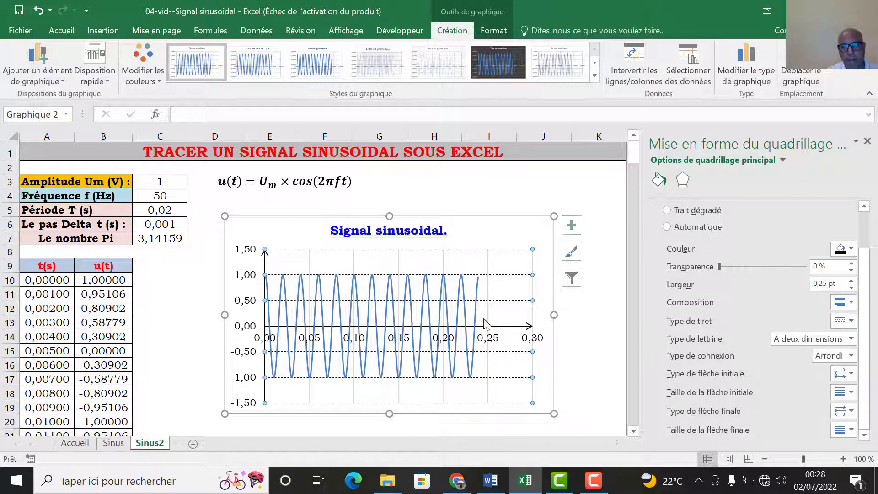
Format the chart's vertical gridlines as black dashed lines 0.25 pt wide.
left_click(534, 288)
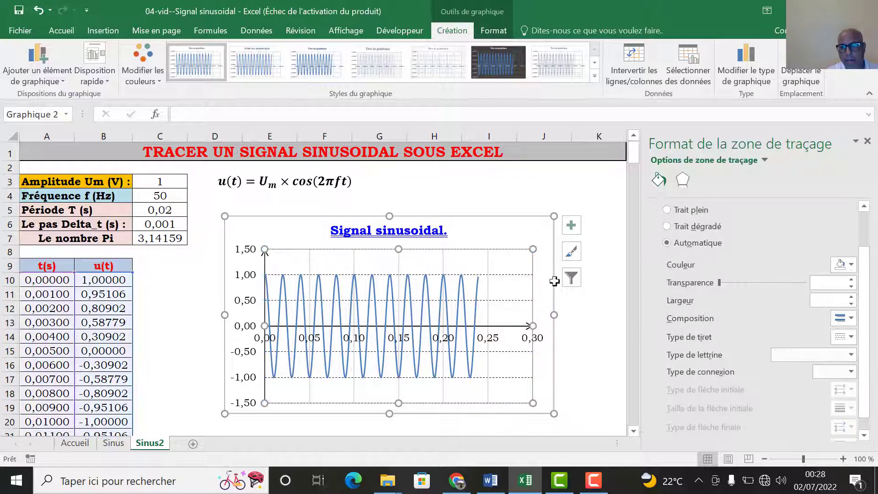
left_click(489, 259)
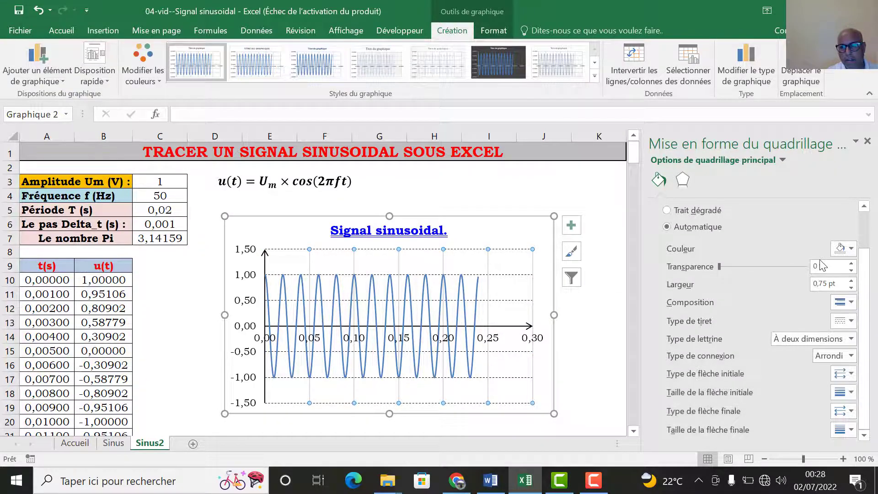
left_click(845, 250)
left_click(772, 279)
left_click(846, 320)
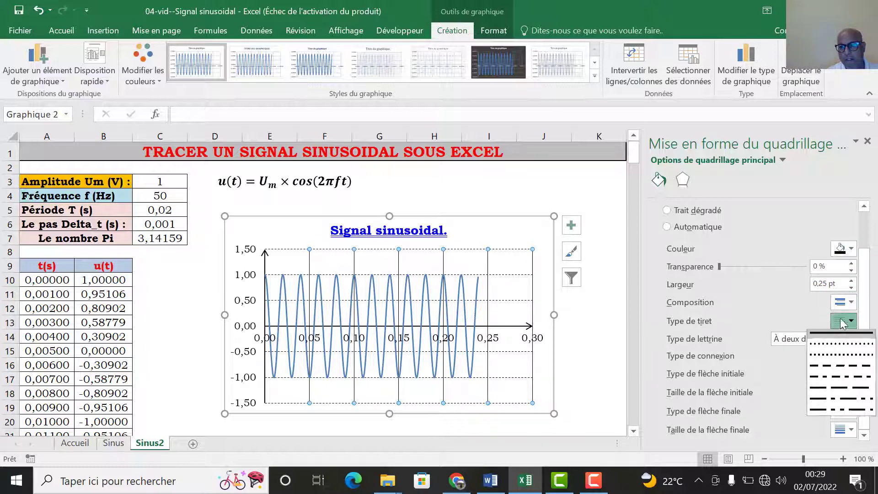
left_click(835, 366)
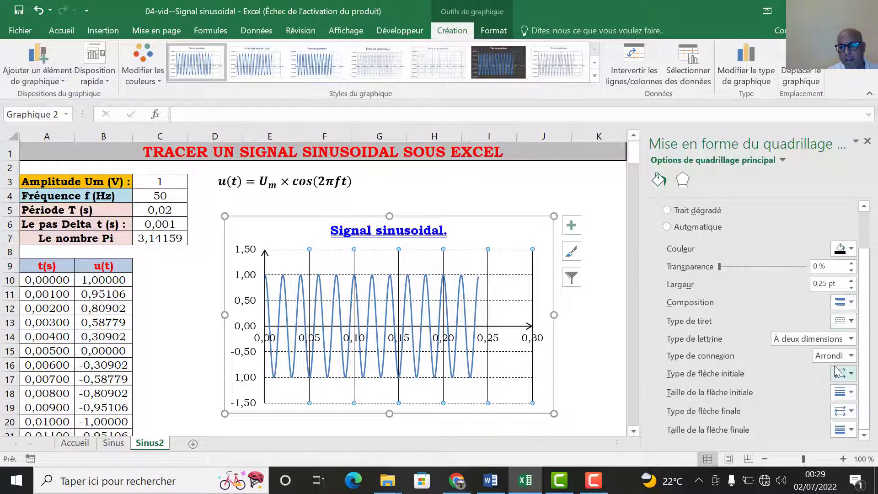
Try an open end arrow on the vertical gridlines, remove it again and deselect the chart.
left_click(842, 411)
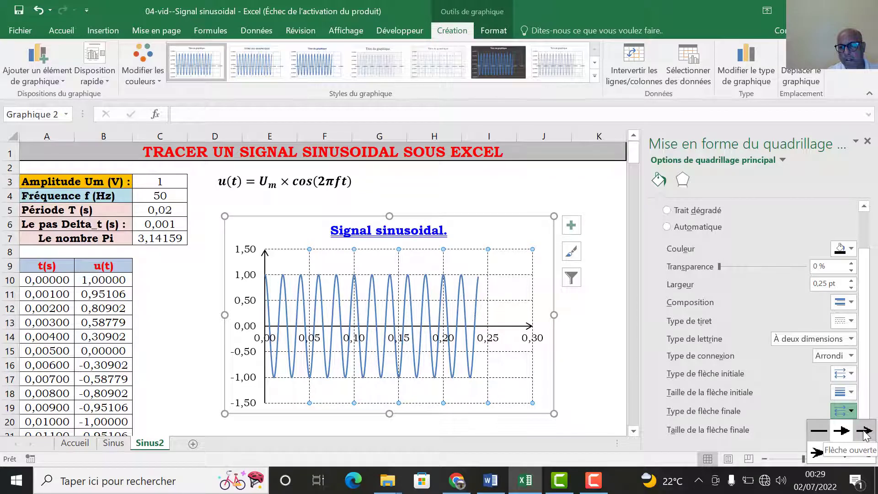
left_click(865, 432)
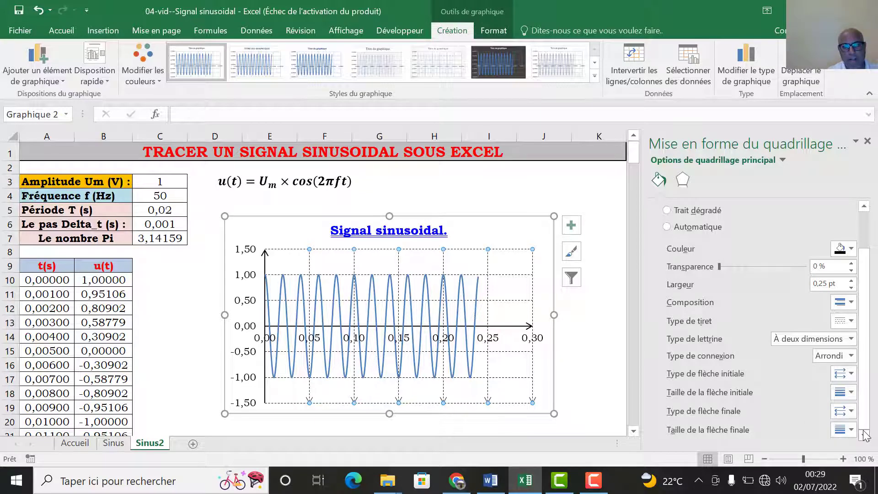
left_click(844, 429)
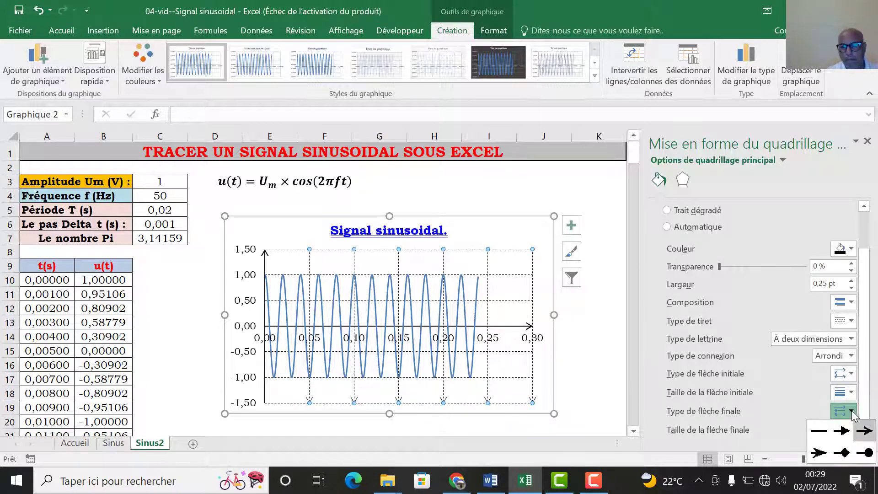
left_click(829, 431)
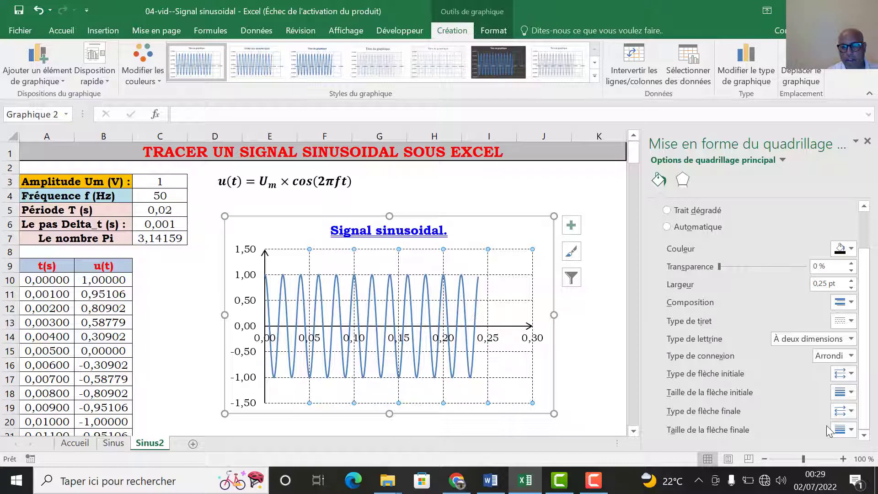
left_click(586, 313)
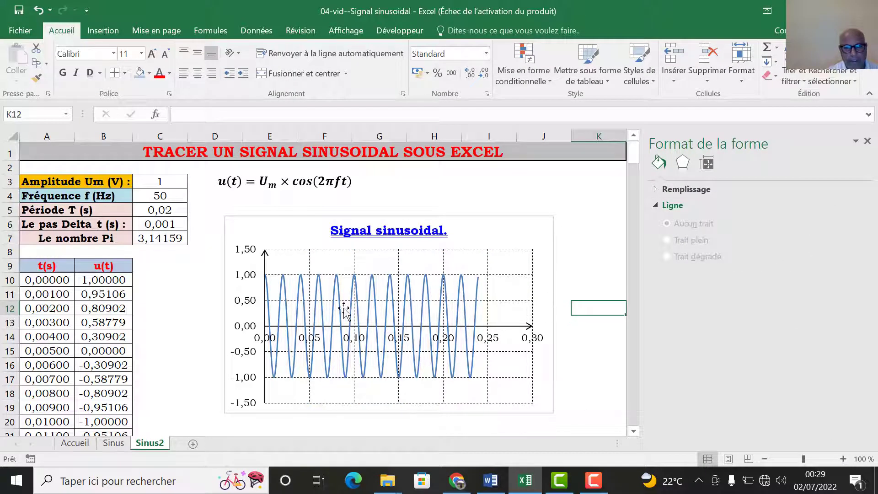
Format the sinusoidal curve as a solid red line 1.75 pt wide.
left_click(320, 304)
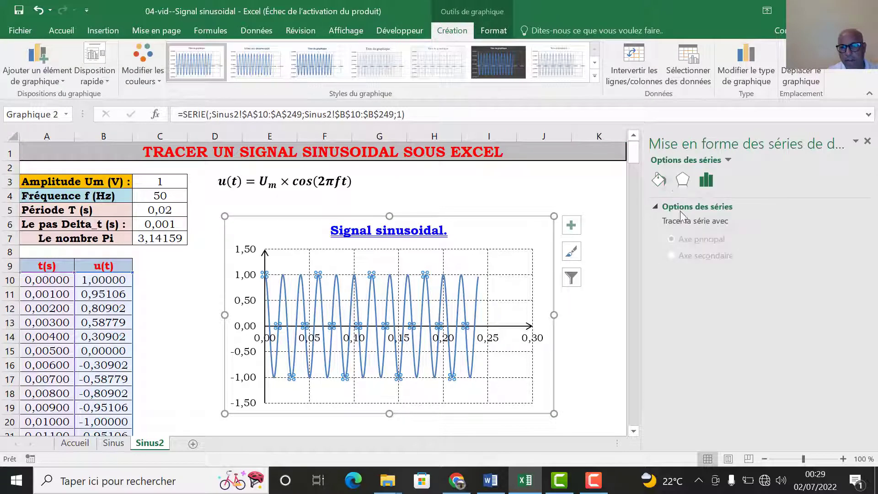
left_click(661, 180)
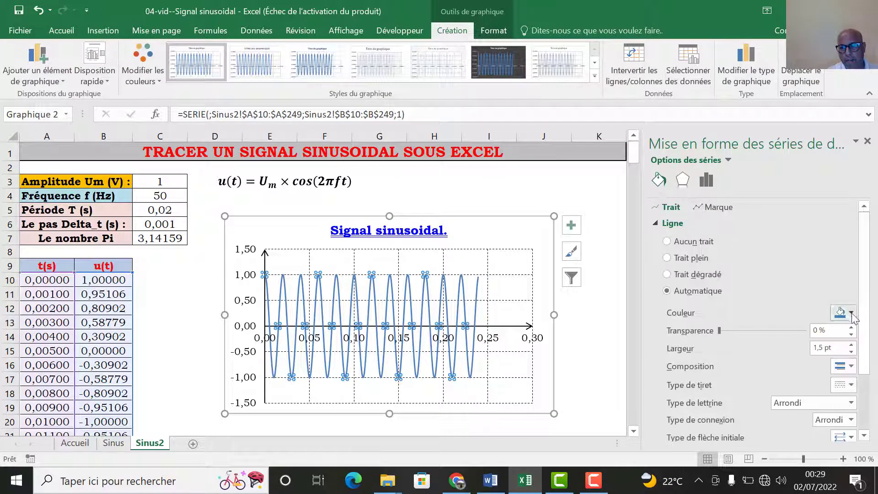
left_click(852, 313)
left_click(780, 409)
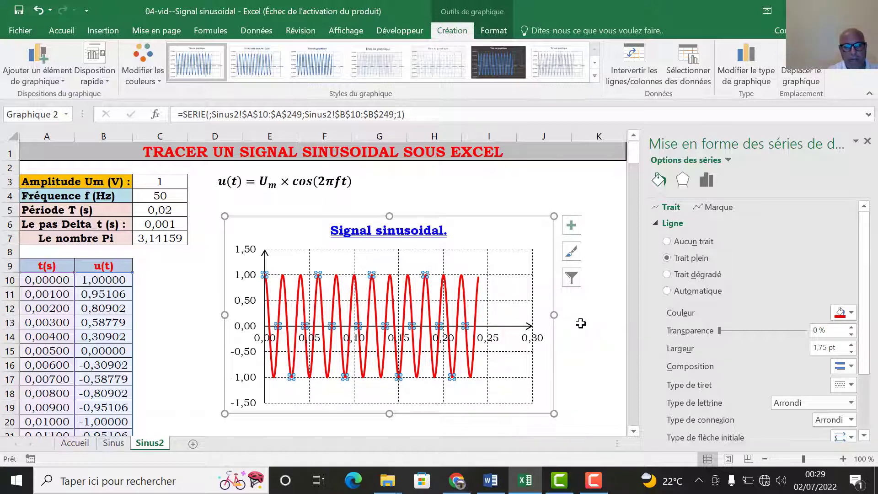
left_click(477, 300)
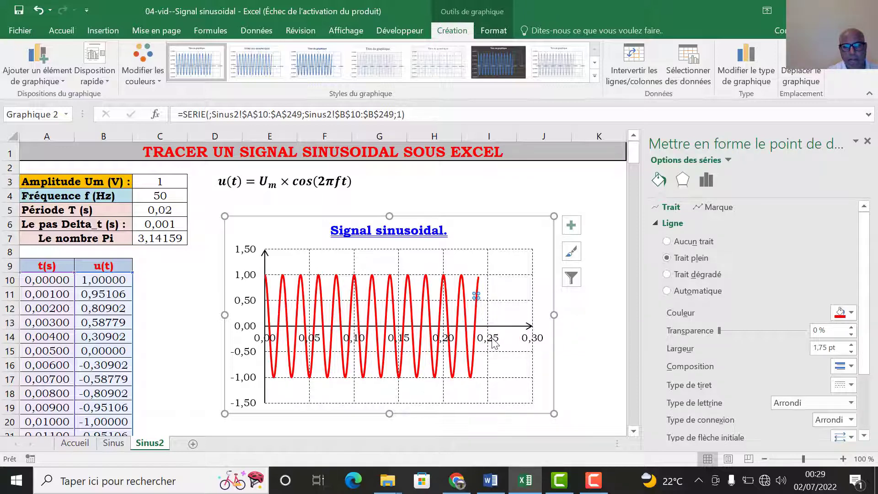
Set the maximum bound of the chart's horizontal axis to 0,25.
left_click(528, 342)
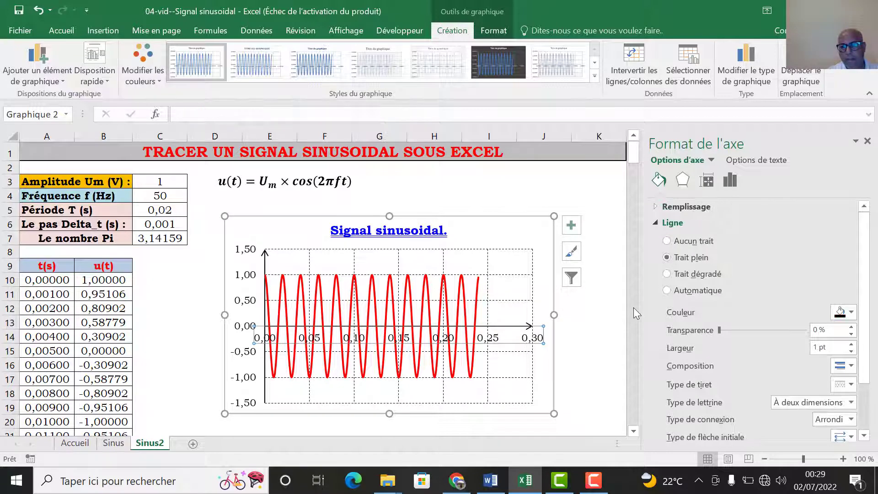
left_click(730, 181)
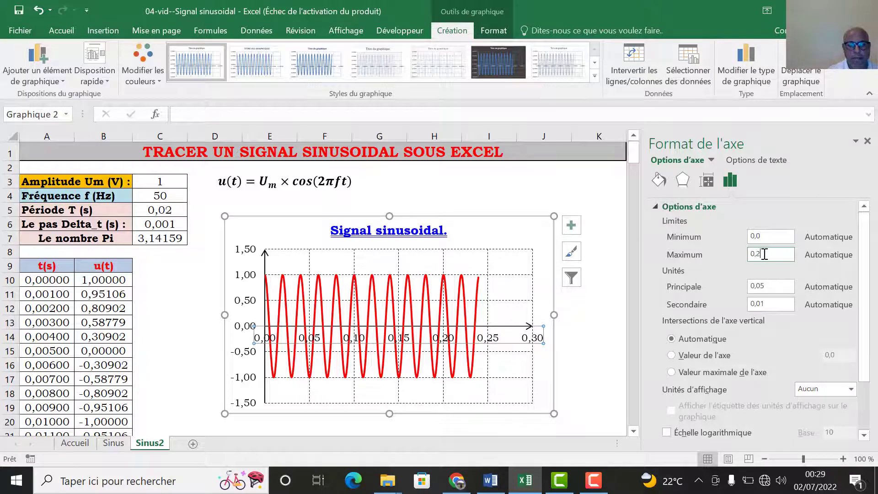
key("Return")
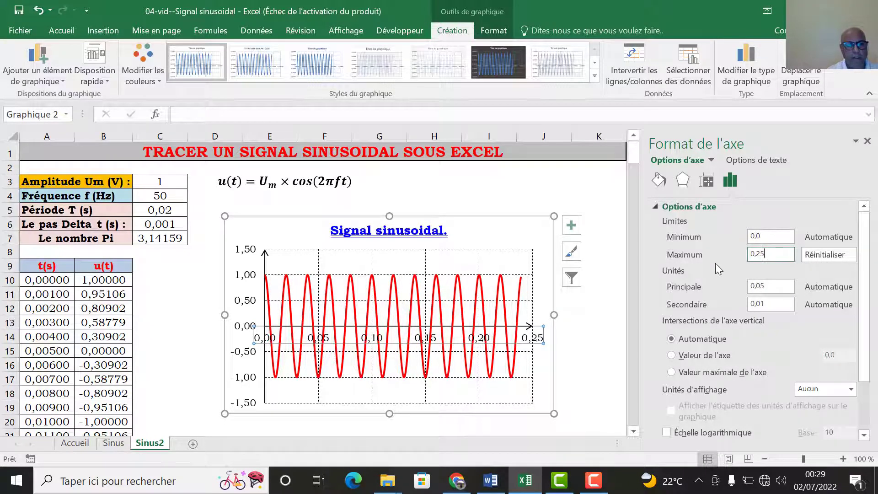
Test a signal frequency of 20 Hz in the parameter table, and then set it to 10 Hz.
left_click(166, 196)
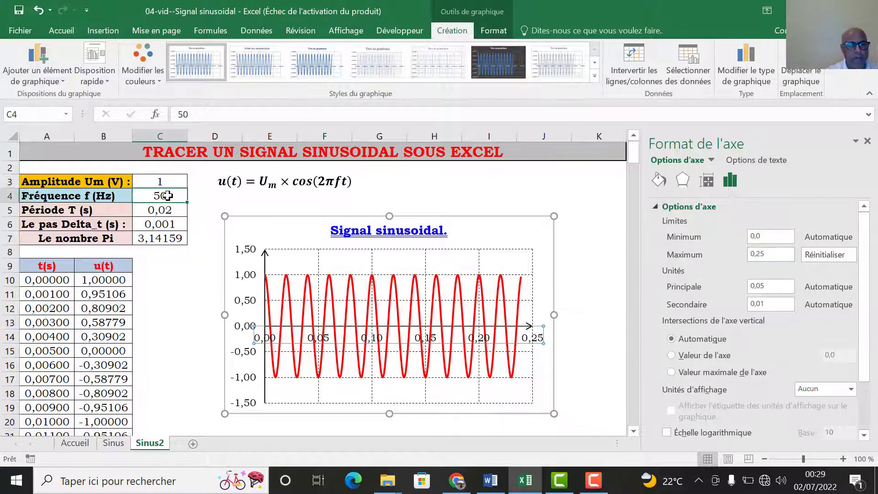
type("20")
key("Return")
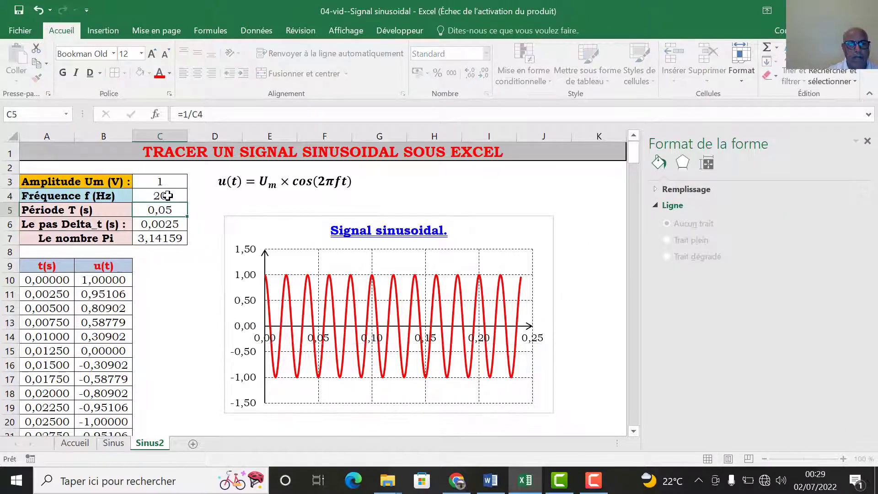
left_click(167, 195)
type("10")
key("Return")
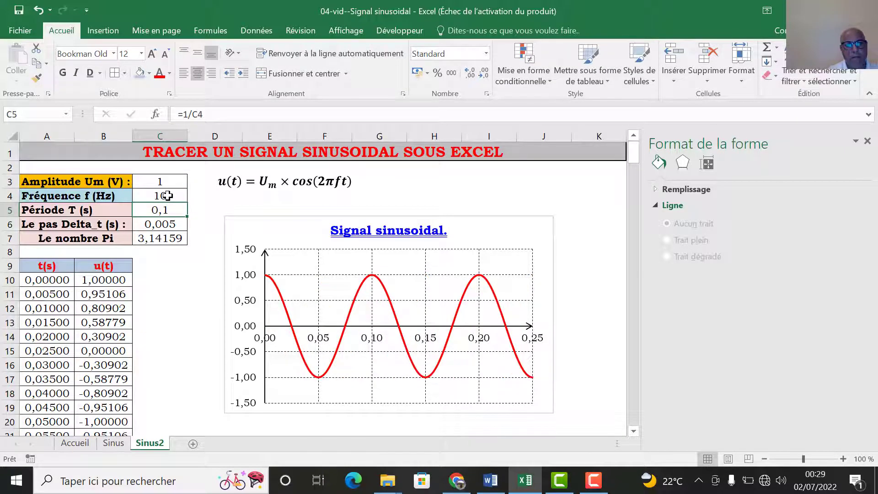
Try an amplitude Um of 0,75 V in the parameter table.
left_click(176, 187)
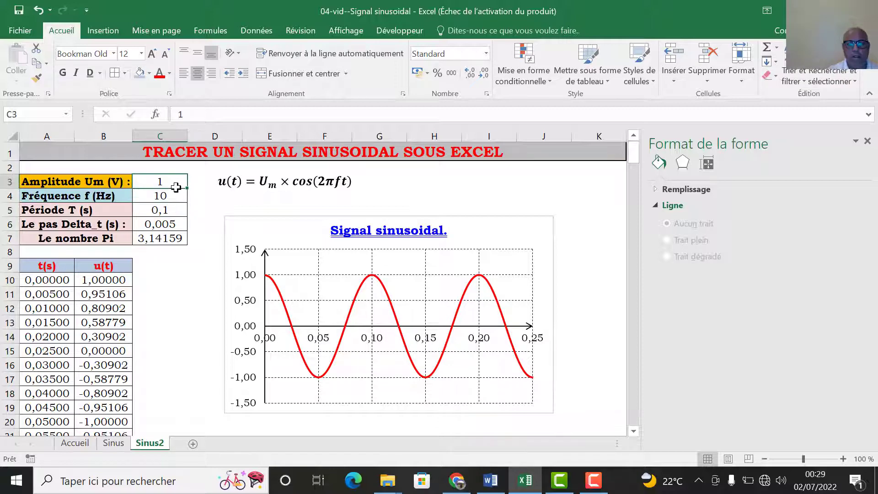
type("0,75")
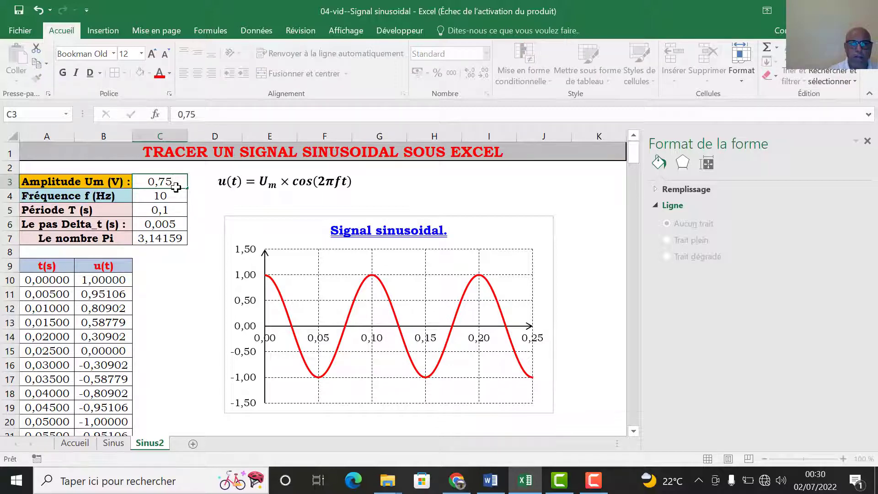
key("Return")
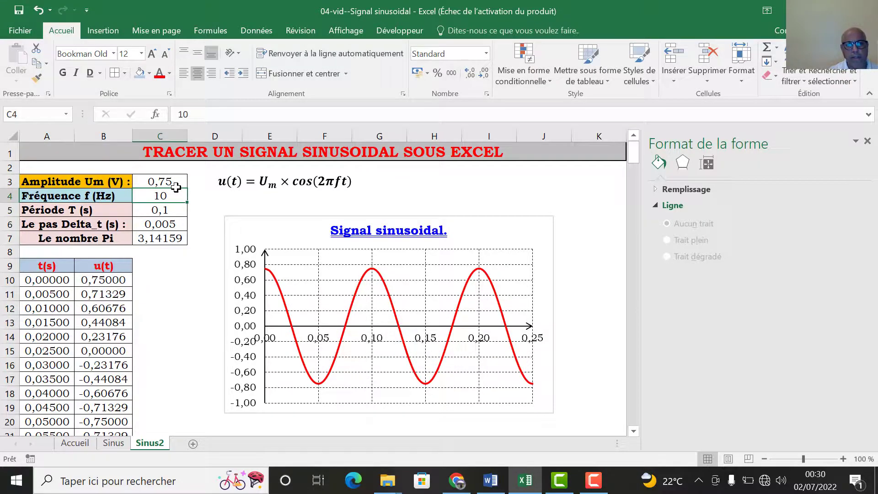
Set the horizontal axis's major tick marks to À l'intérieur and open the choices for the minor tick marks.
left_click(319, 344)
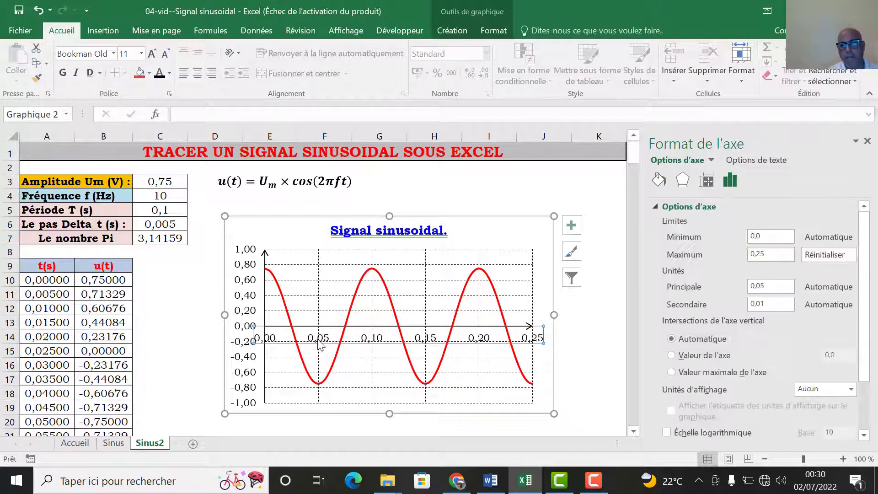
left_click(658, 208)
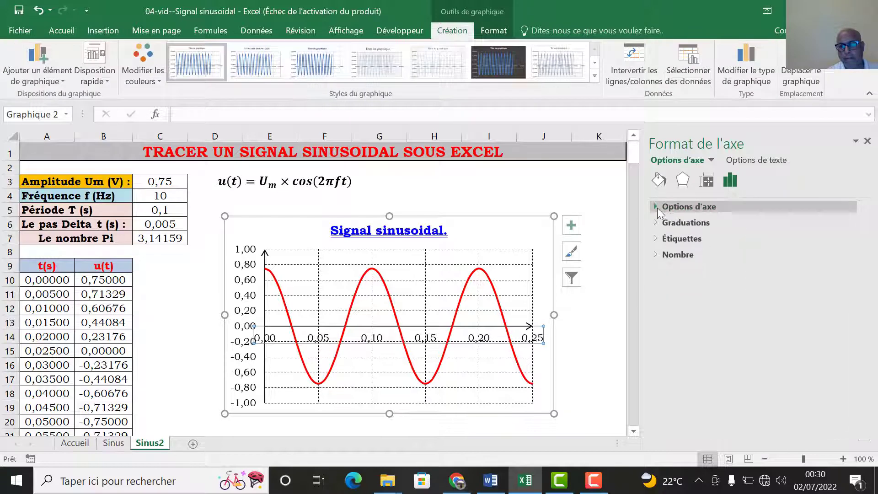
left_click(668, 223)
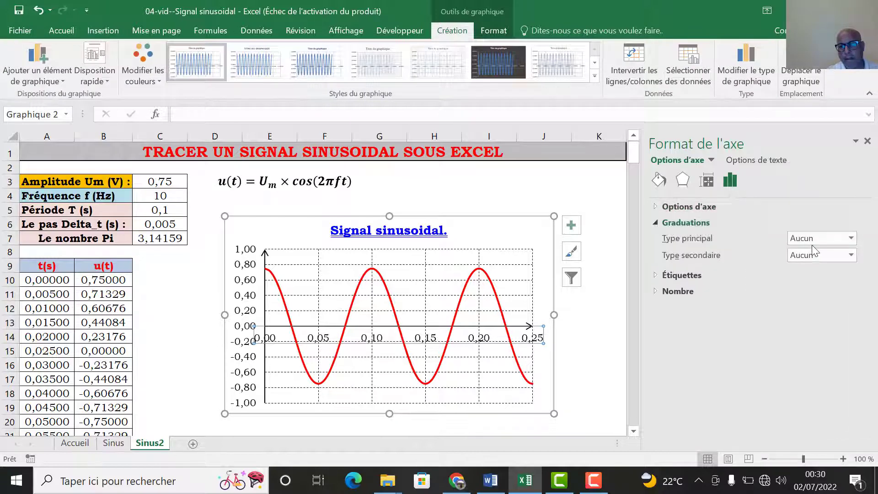
left_click(851, 238)
left_click(819, 252)
left_click(816, 257)
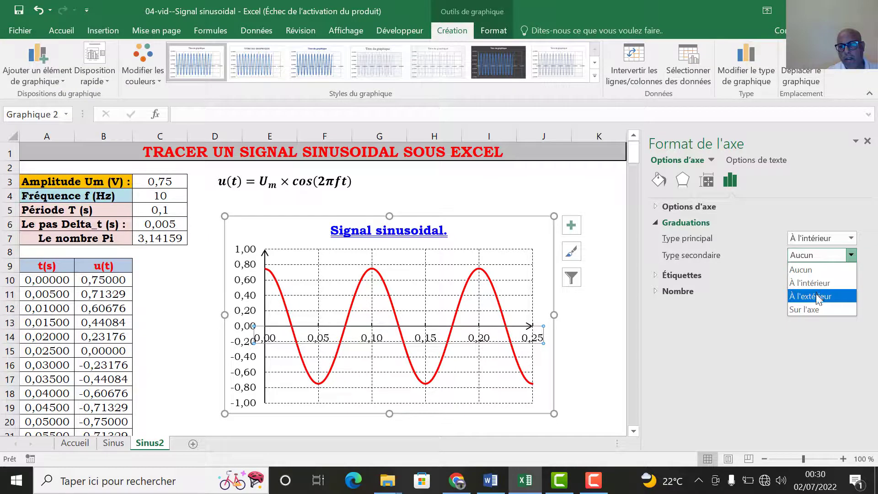
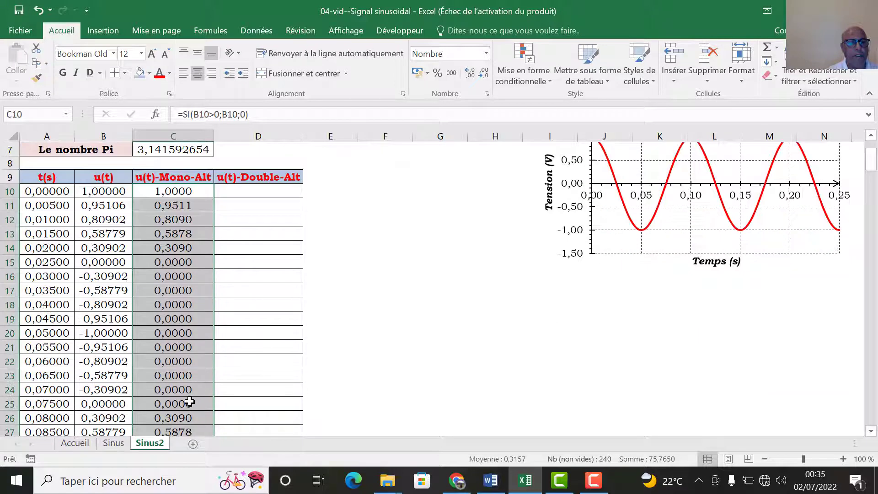
Copy the whole Signal sinusoidal chart and paste a duplicate at cell G14.
scroll(190, 398, "up", 2)
left_click(435, 374)
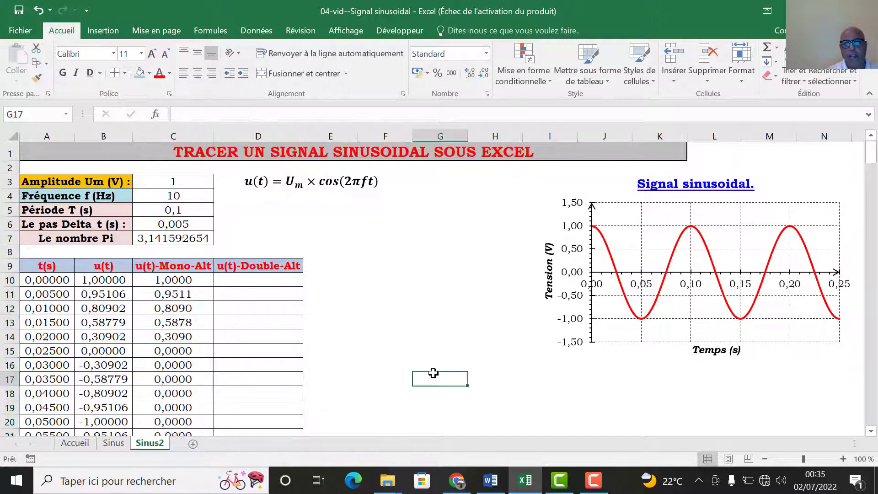
left_click(655, 187)
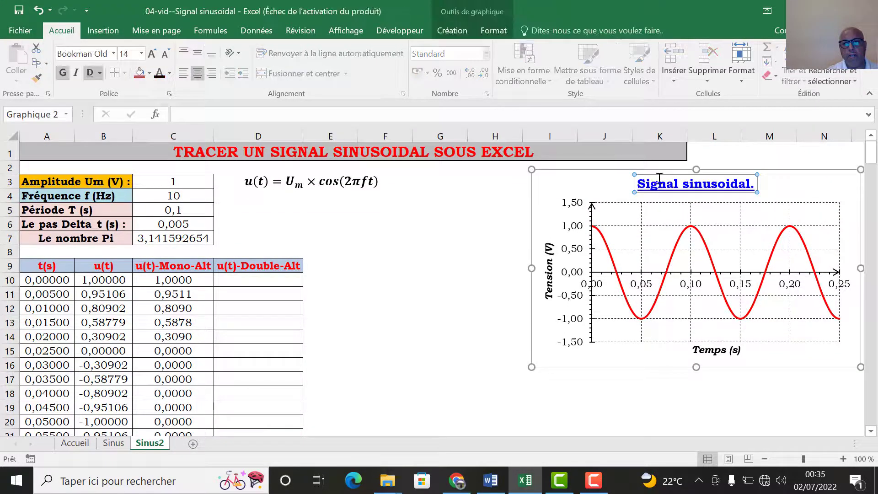
left_click(532, 170)
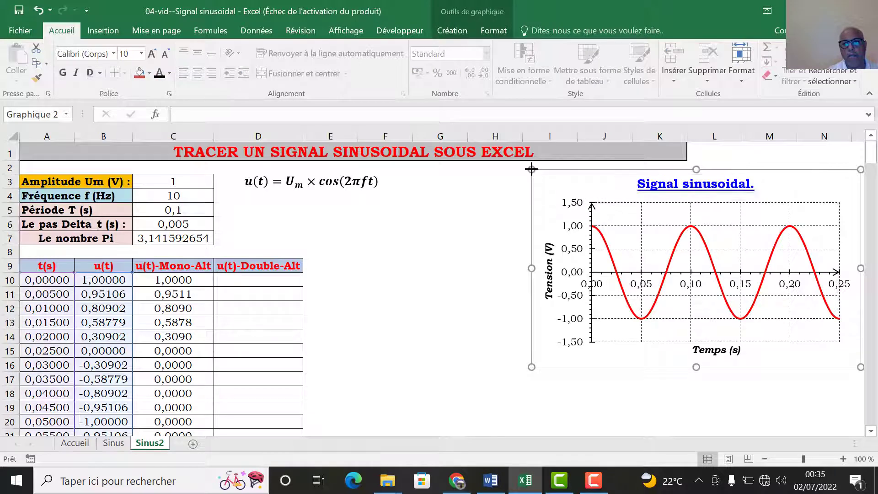
right_click(532, 169)
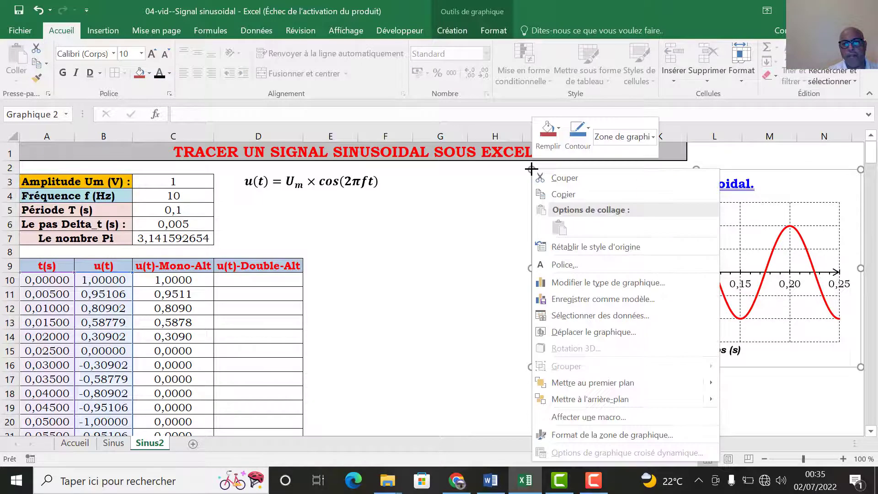
left_click(562, 195)
left_click(423, 336)
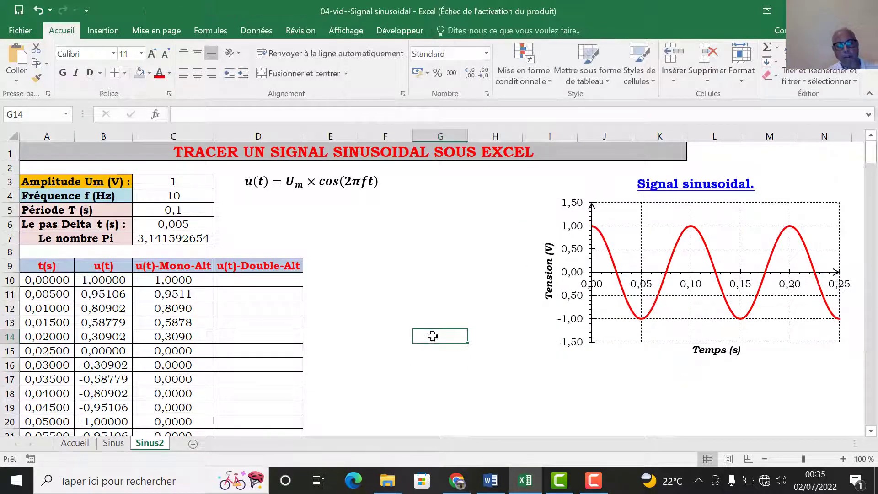
key("ctrl+v")
scroll(476, 336, "down", 2)
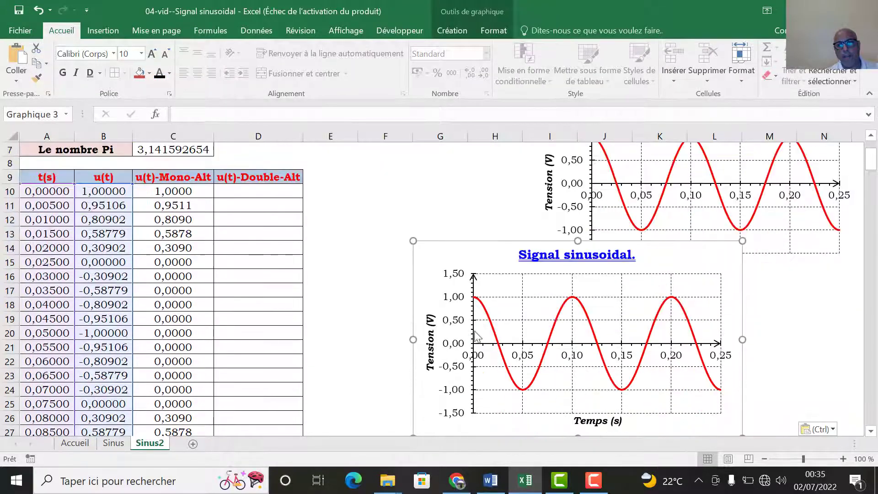
scroll(518, 328, "up", 2)
Shift the original chart slightly left and place the duplicate directly below it, starting around row 15.
left_click(562, 181)
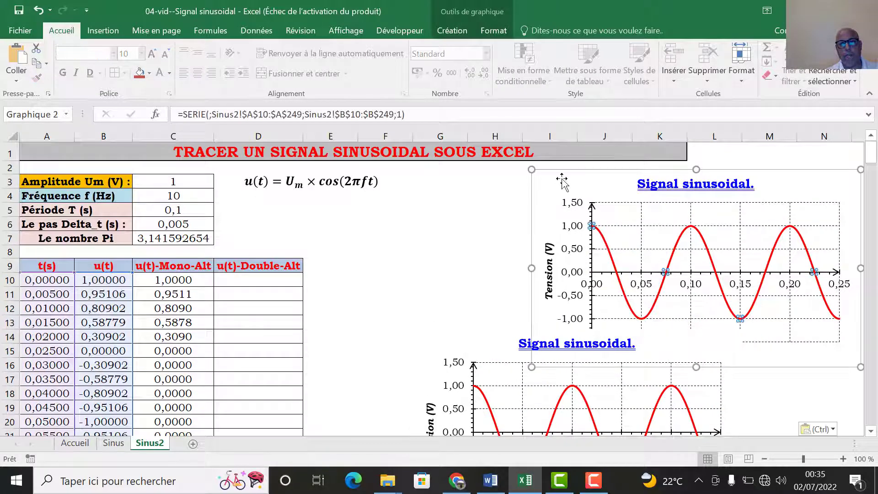
left_click_drag(561, 172, 546, 173)
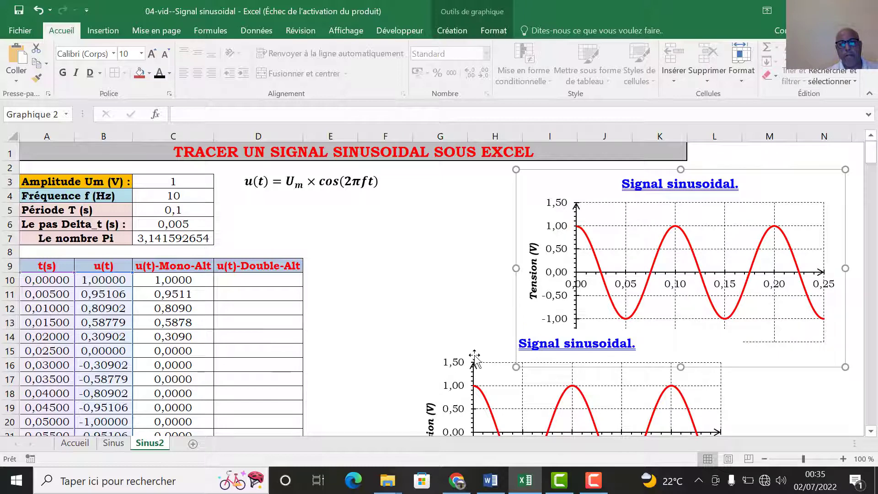
scroll(475, 358, "down", 1)
left_click(465, 289)
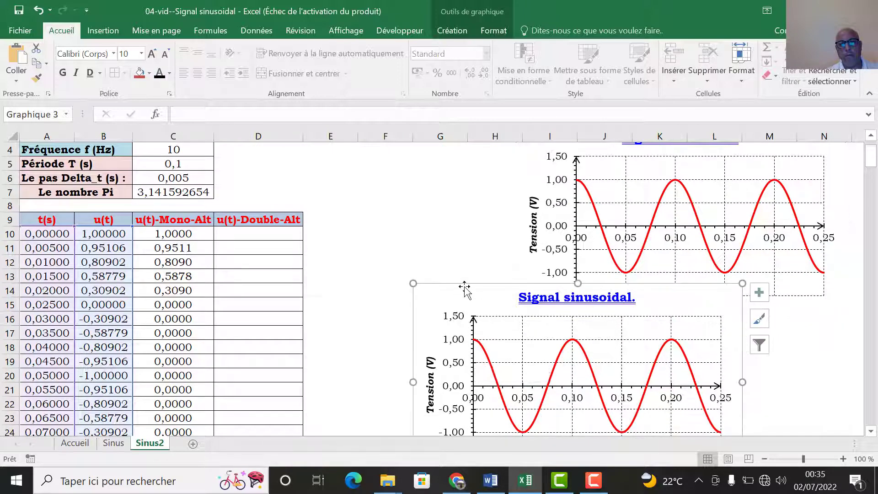
left_click_drag(465, 288, 572, 302)
scroll(412, 295, "up", 1)
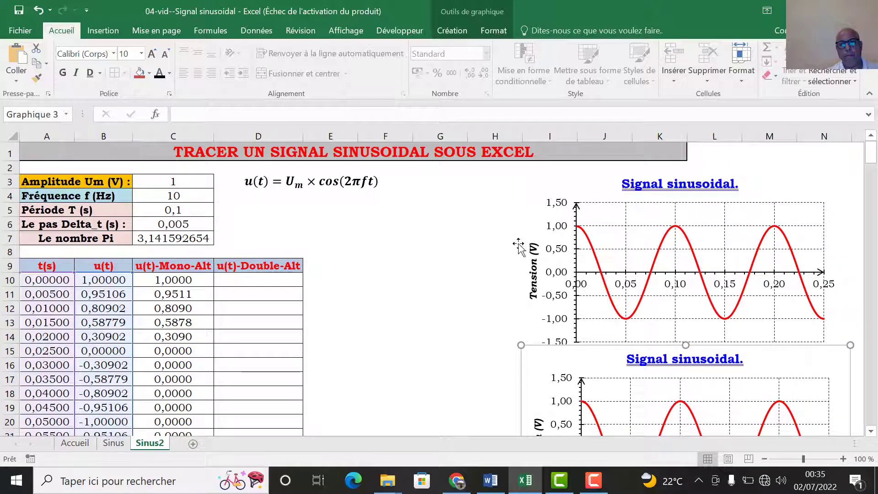
Move both charts together slightly upward, and shift the lower chart slightly left to align with the upper one.
left_click(554, 208)
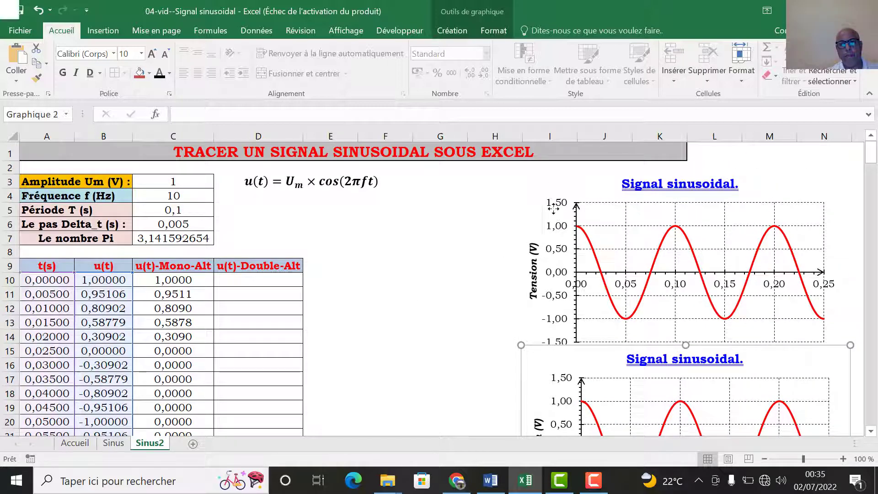
left_click(579, 383, "ctrl")
left_click_drag(520, 388, 519, 380)
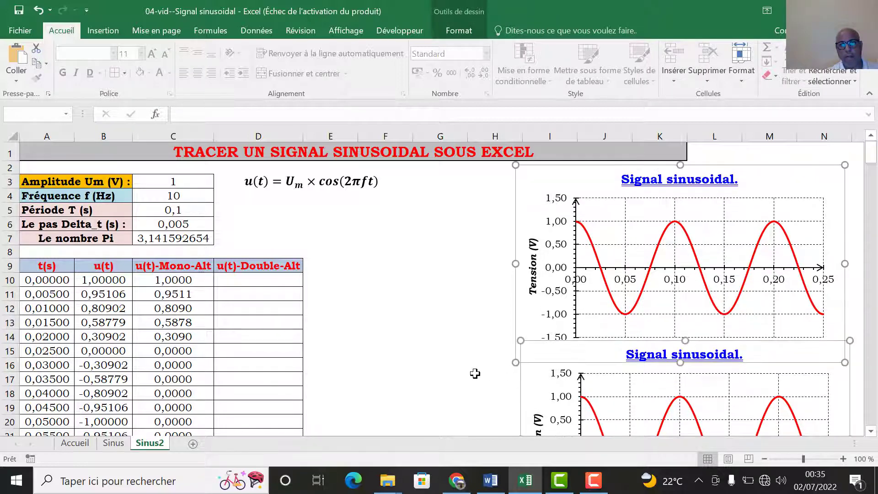
left_click(524, 385)
left_click(563, 384)
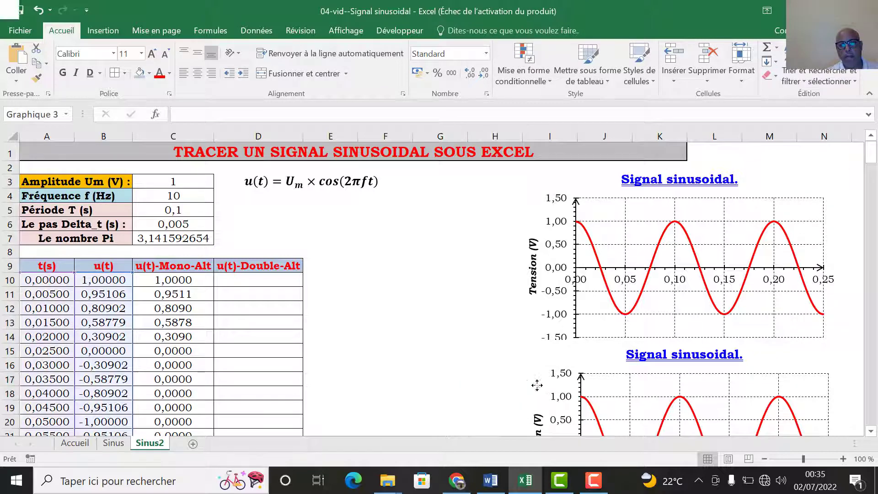
left_click_drag(518, 386, 517, 385)
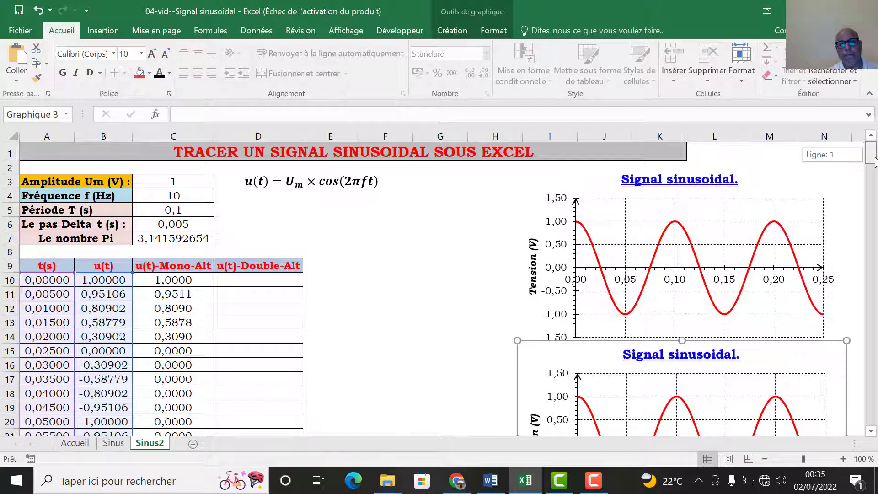
Change the lower chart's title to "Signal redressé mono-alternance.".
scroll(874, 160, "down", 1)
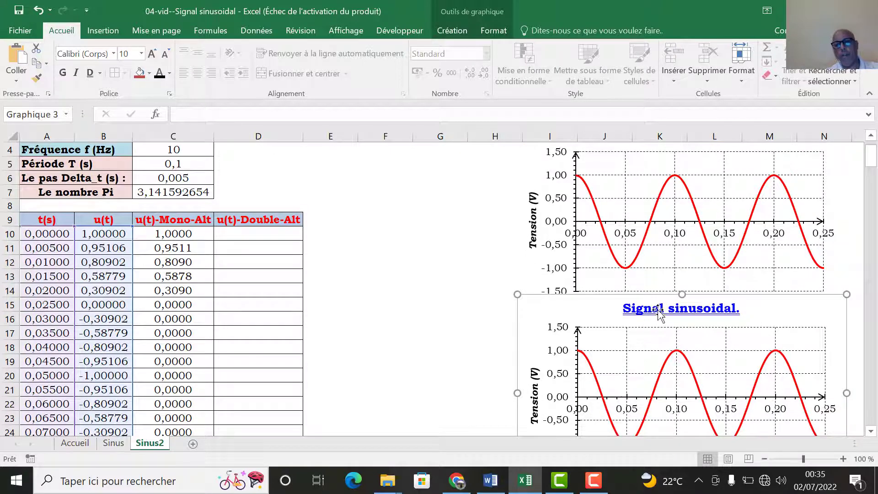
left_click(678, 311)
double_click(678, 311)
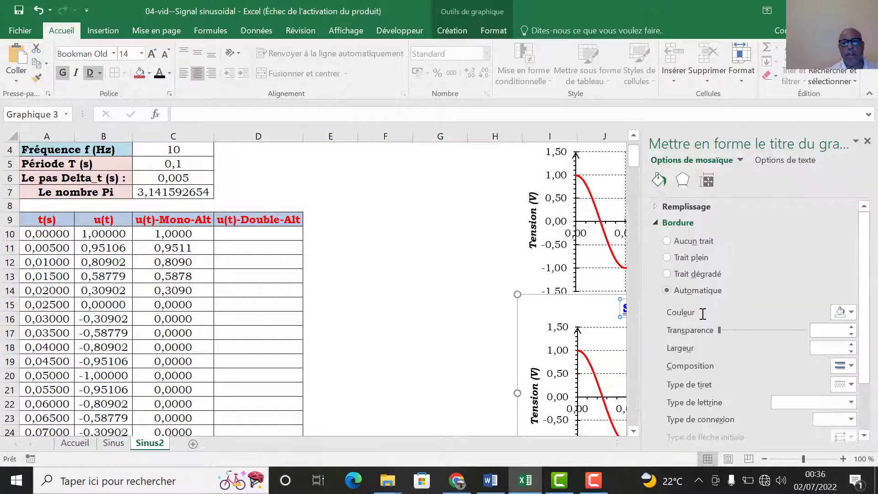
left_click(862, 154)
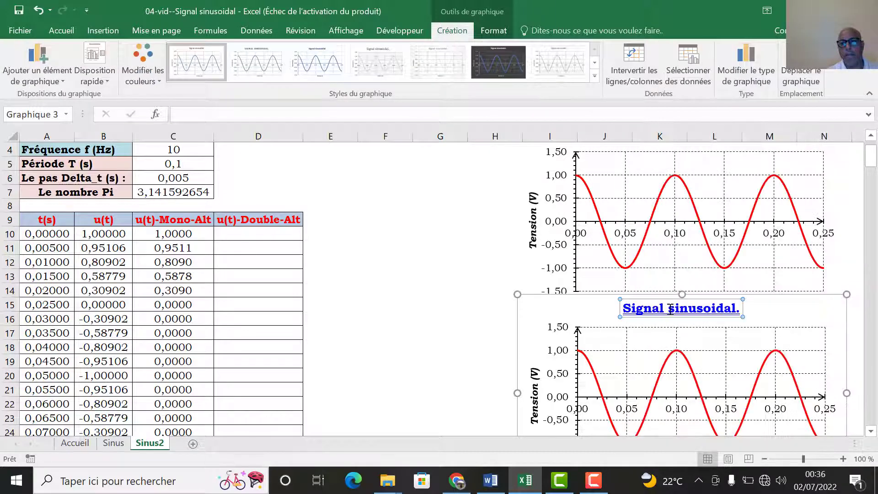
key("Delete")
key("Delete")
key("Delete")
key("Delete")
key("Delete")
key("Delete")
key("Delete")
key("Delete")
key("Delete")
key("Delete")
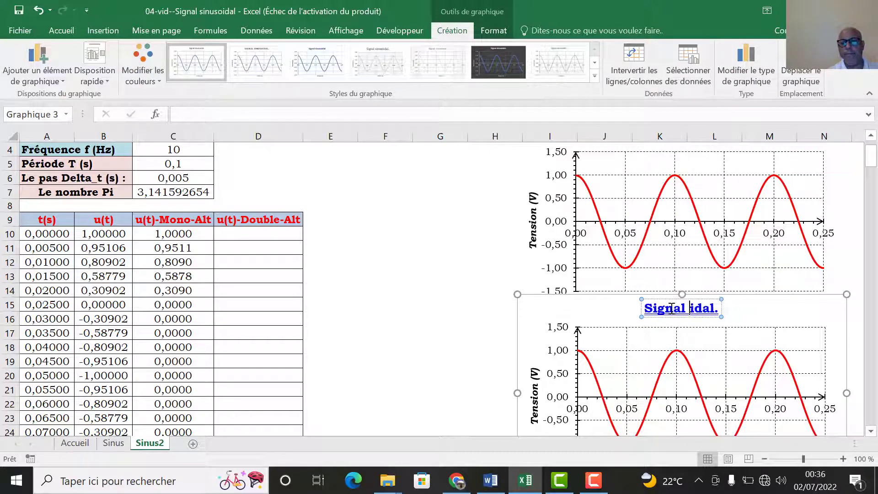
type("redrte")
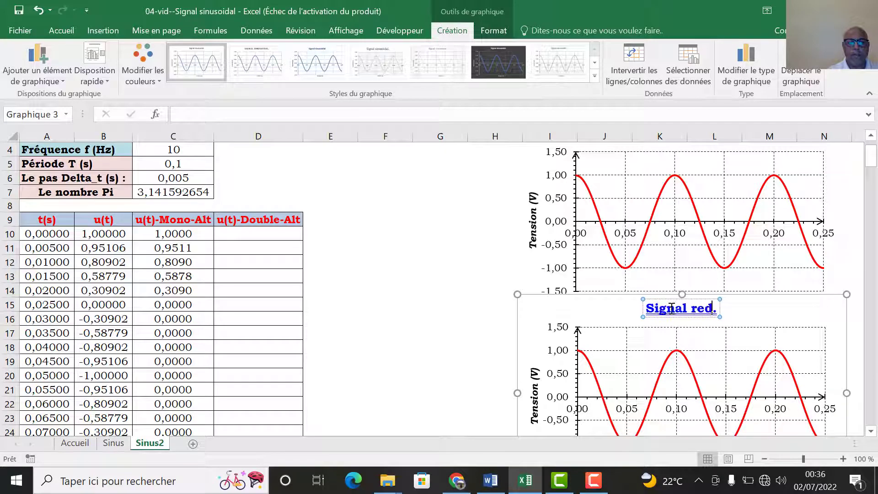
key("BackSpace")
key("BackSpace")
key("BackSpace")
key("BackSpace")
type("dress")
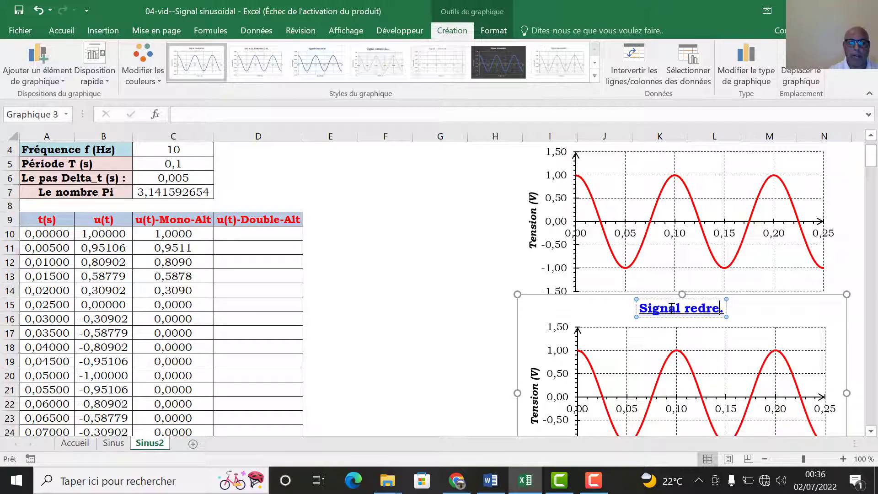
type("é mon")
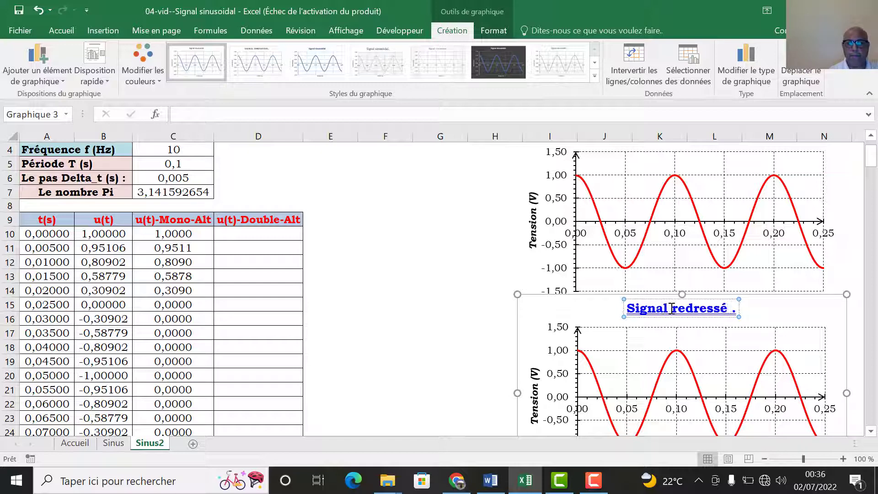
type("o")
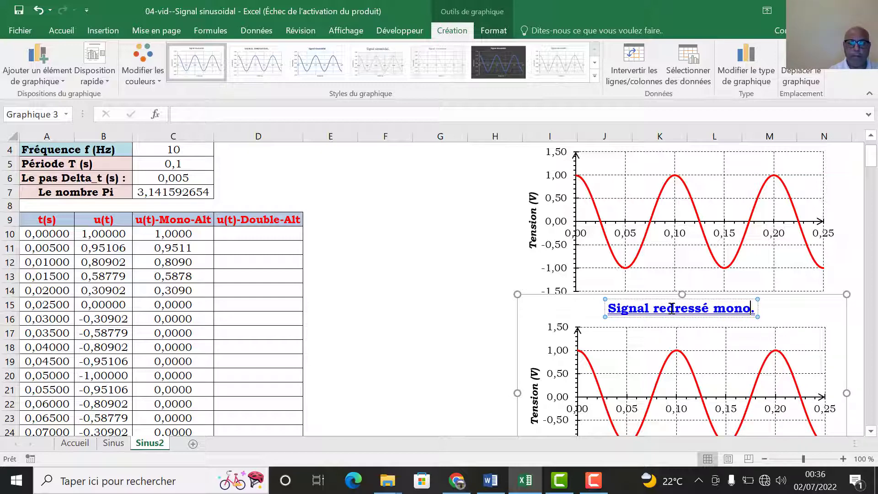
type("-altern")
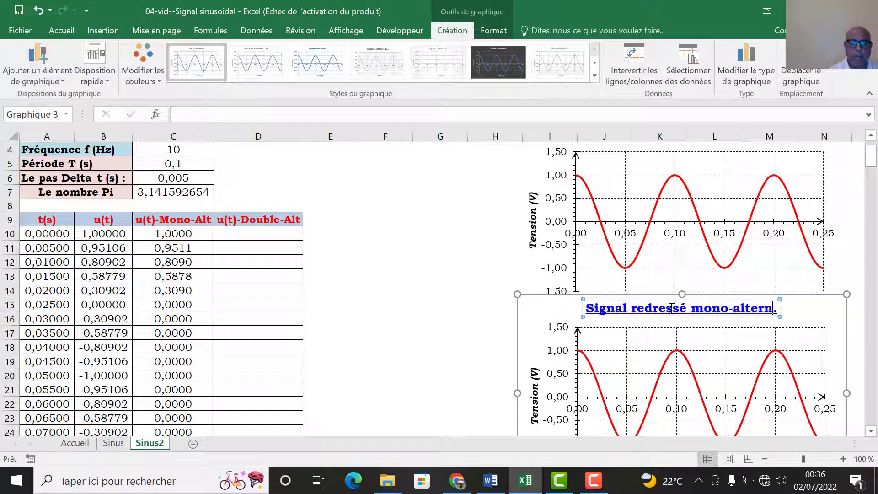
type("nace")
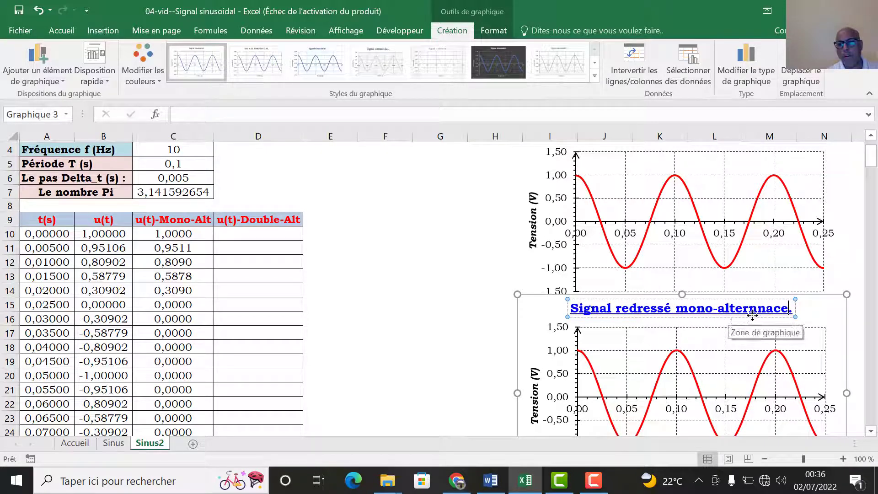
key("BackSpace")
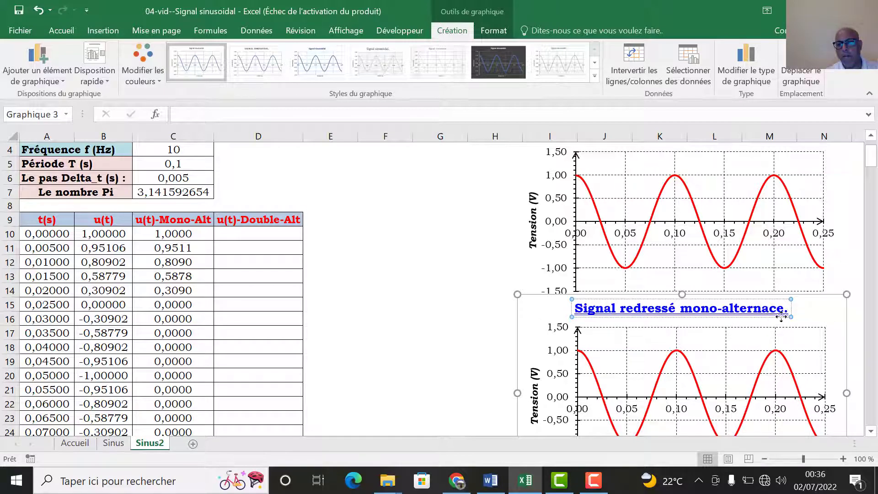
type("n")
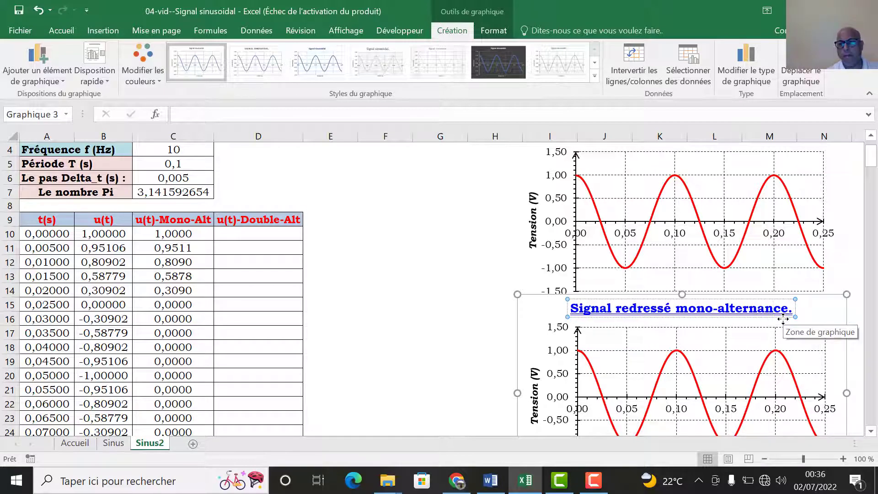
left_click(432, 303)
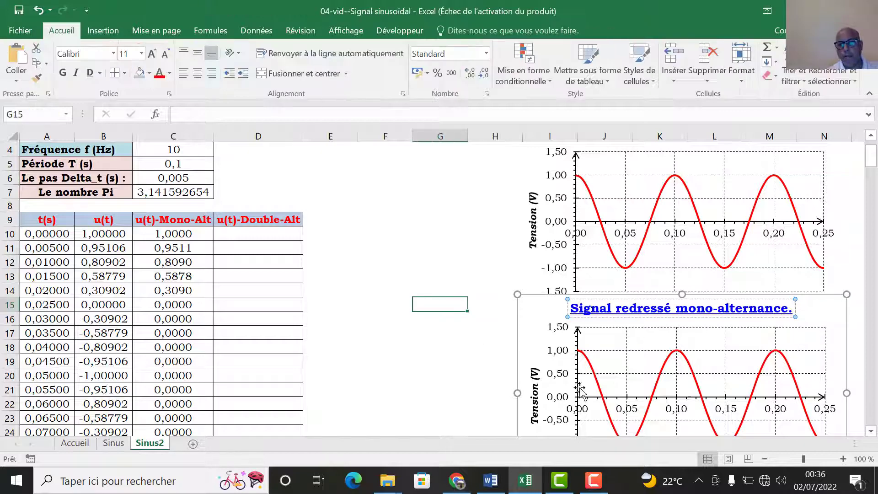
Switch the lower chart's curve values to the u(t)-Mono-Alt column, range C10:C249, keeping the t(s) column as its horizontal values.
left_click(661, 381)
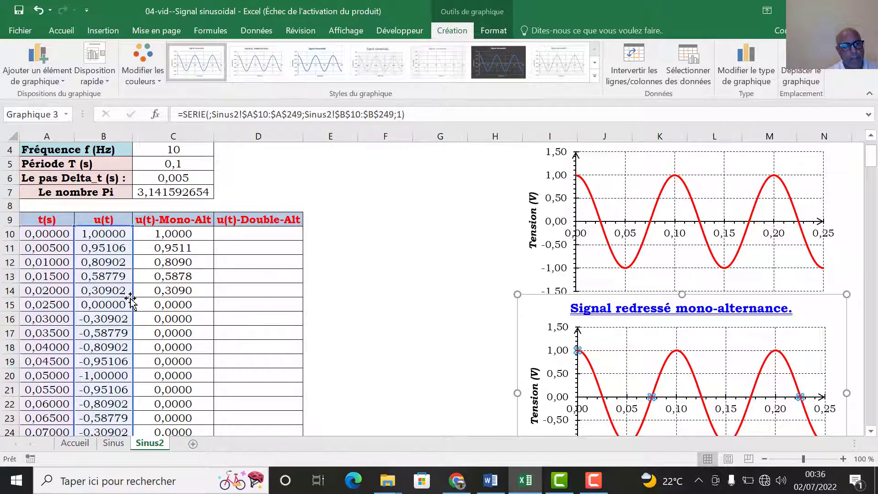
left_click_drag(133, 235, 147, 234)
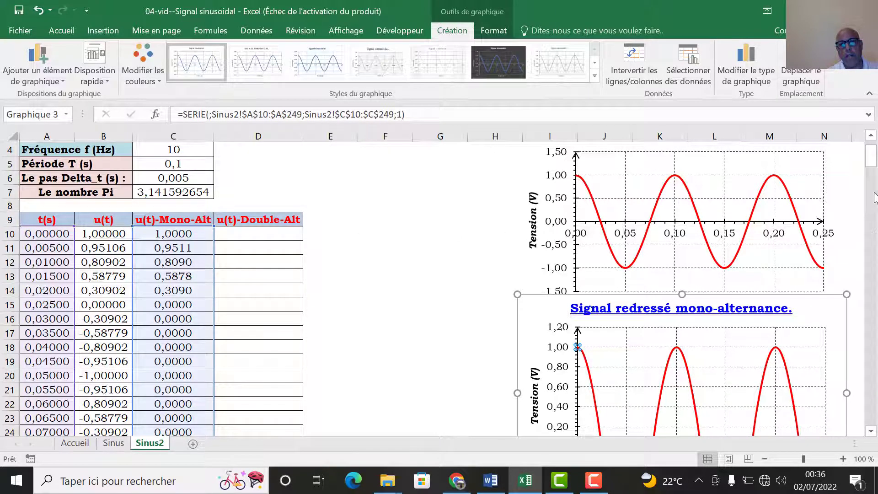
scroll(815, 307, "down", 1)
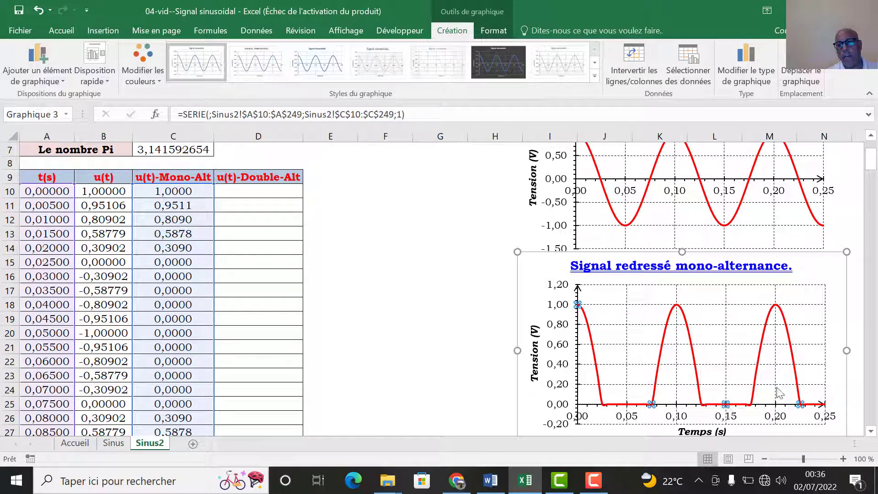
left_click(459, 321)
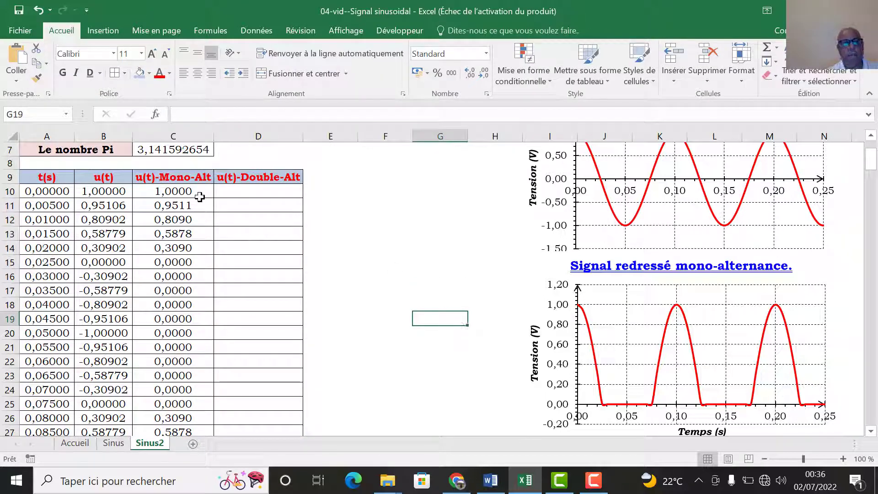
left_click(238, 190)
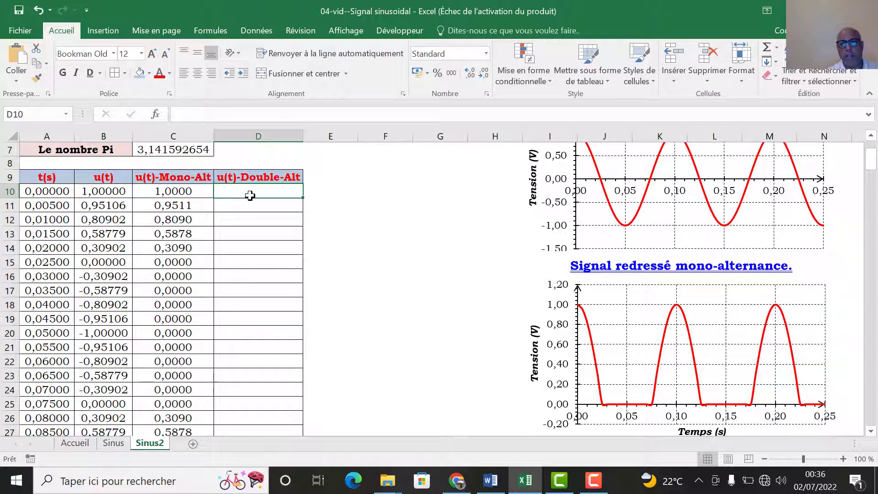
scroll(647, 249, "up", 2)
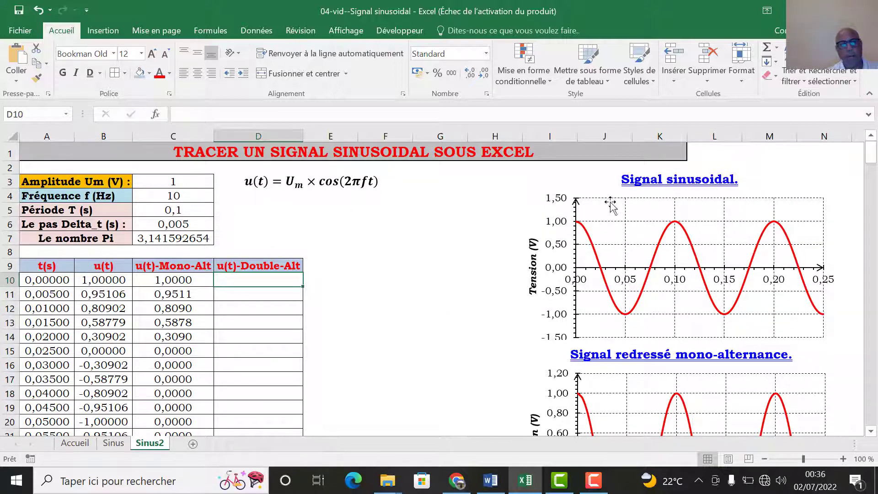
type("=si")
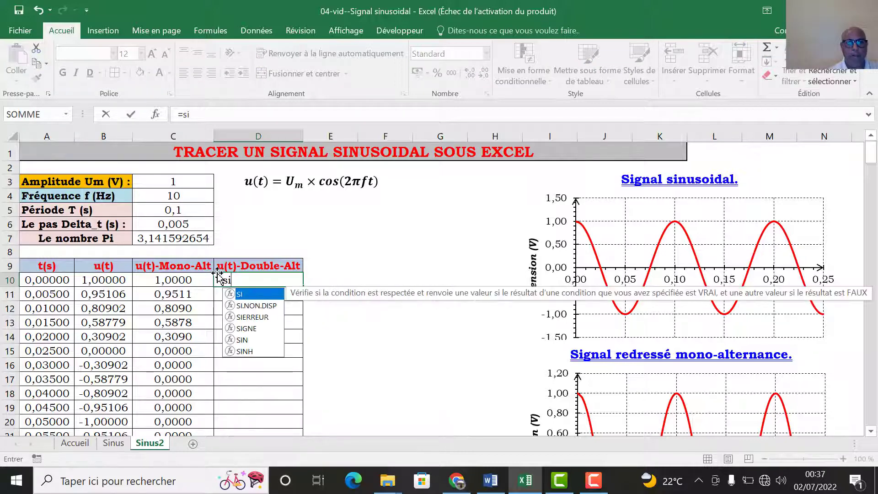
double_click(267, 294)
left_click(186, 280)
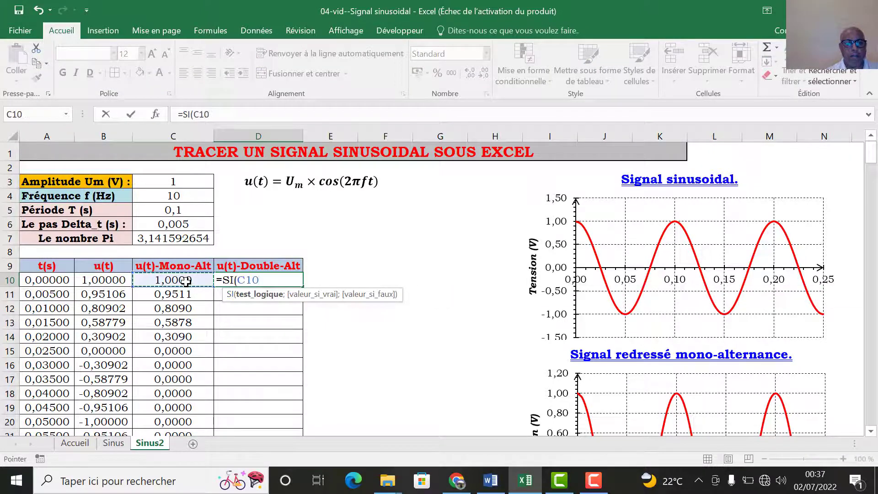
type(">")
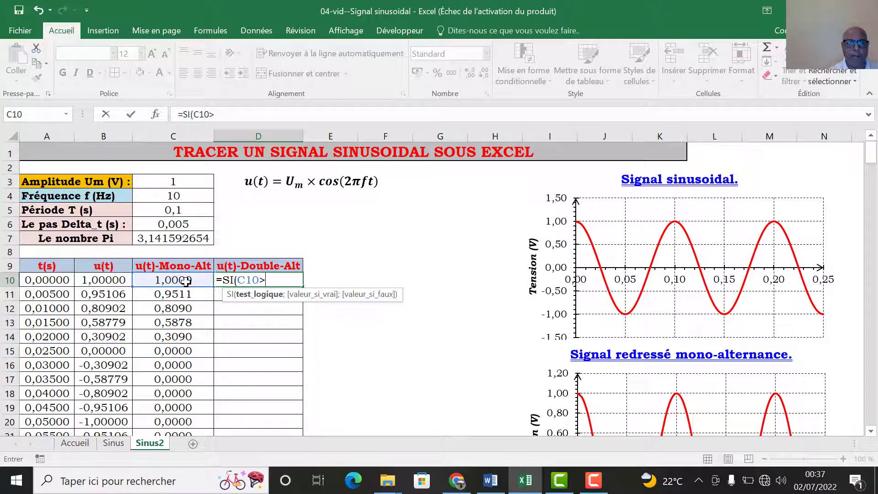
type("C")
key("BackSpace")
key("BackSpace")
key("BackSpace")
key("BackSpace")
key("BackSpace")
key("BackSpace")
key("BackSpace")
key("BackSpace")
key("BackSpace")
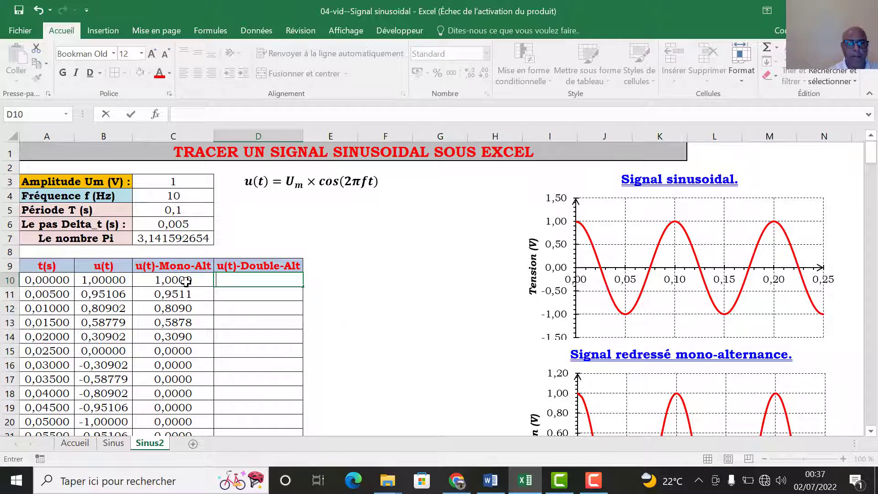
key("Return")
Inspect the half-wave rectification formula in cell C10 of the u(t)-Mono-Alt column.
left_click(186, 280)
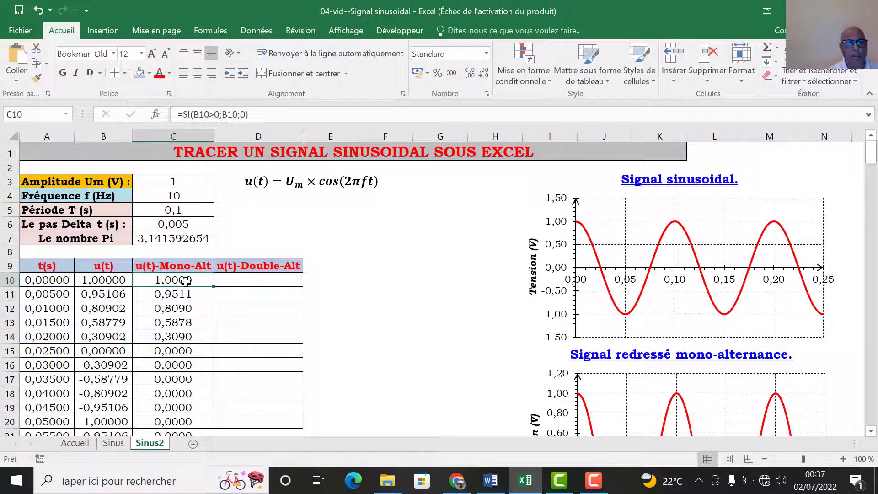
left_click(215, 115)
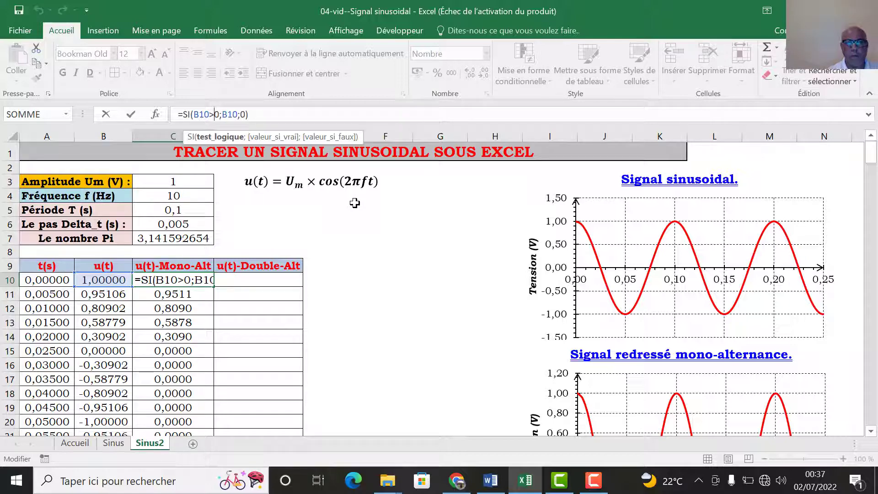
key("Return")
Enter the full-wave rectification formula =SI(B10>0;B10;-B10) in cell D10 under u(t)-Double-Alt and select that cell.
left_click(271, 281)
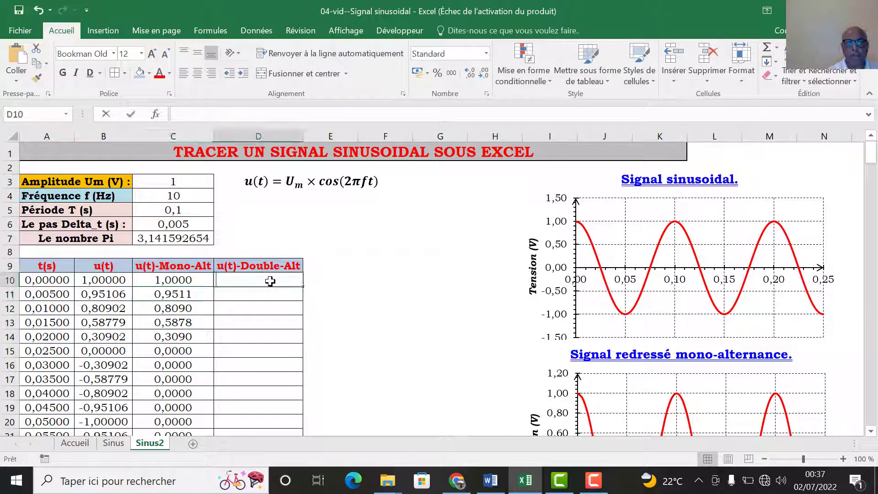
type("=si")
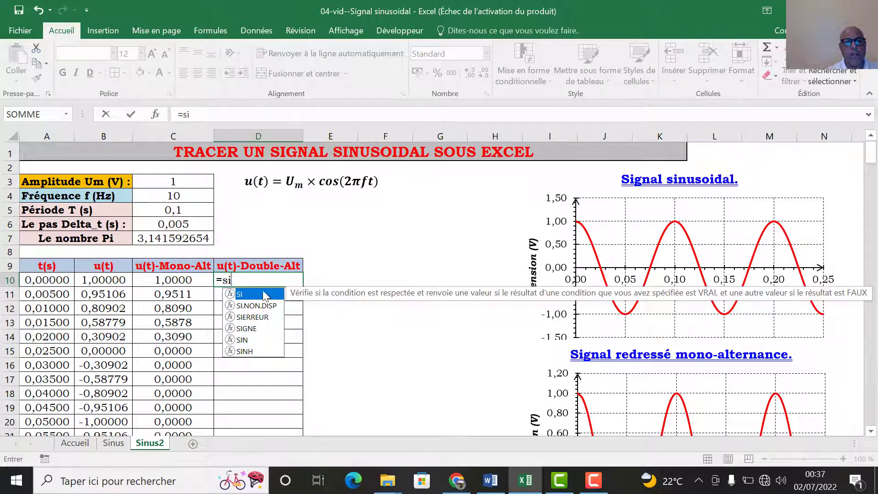
double_click(264, 295)
left_click(109, 276)
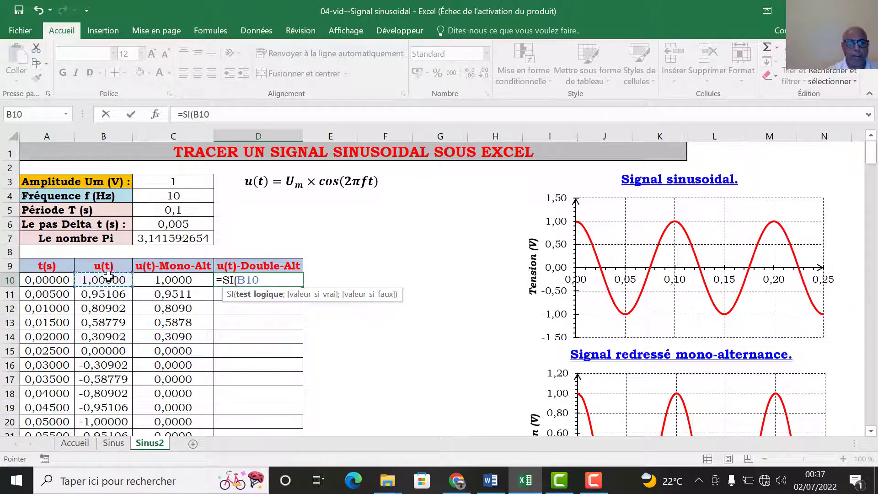
type(">")
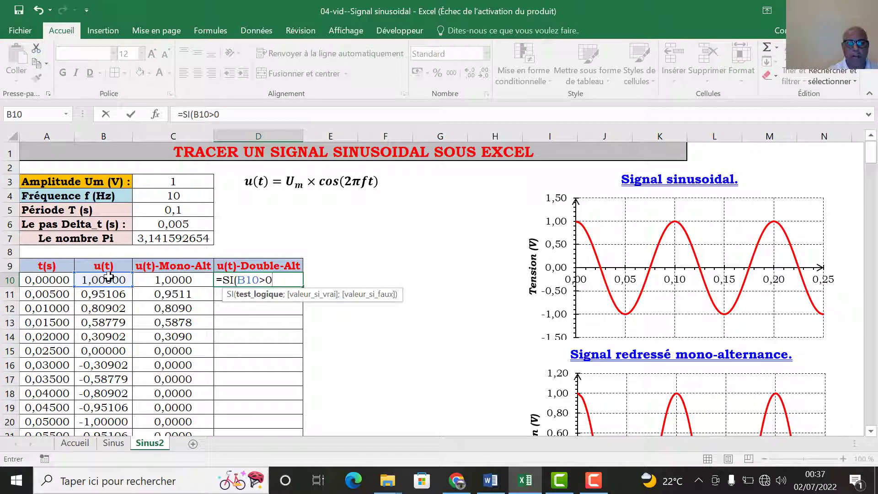
type("0;")
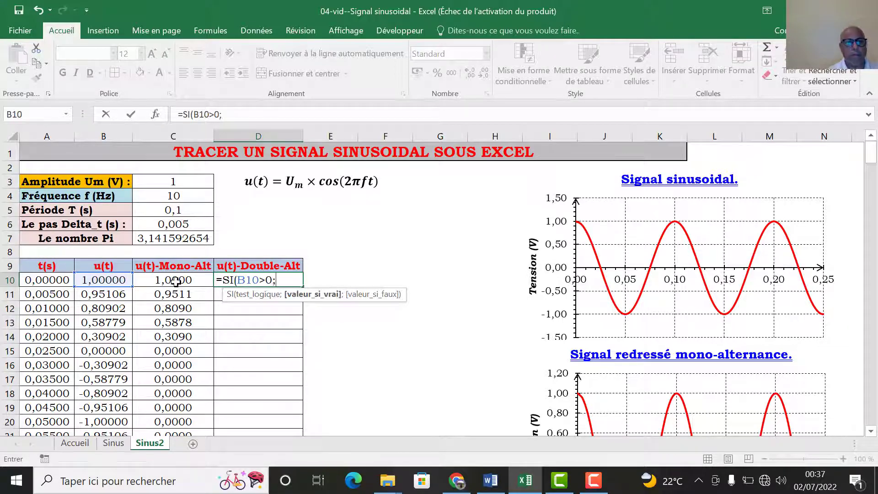
left_click(114, 280)
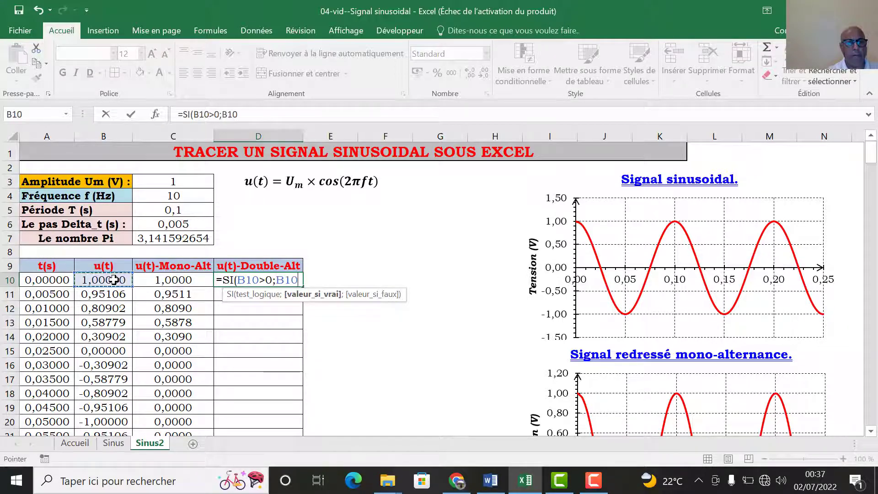
type(";")
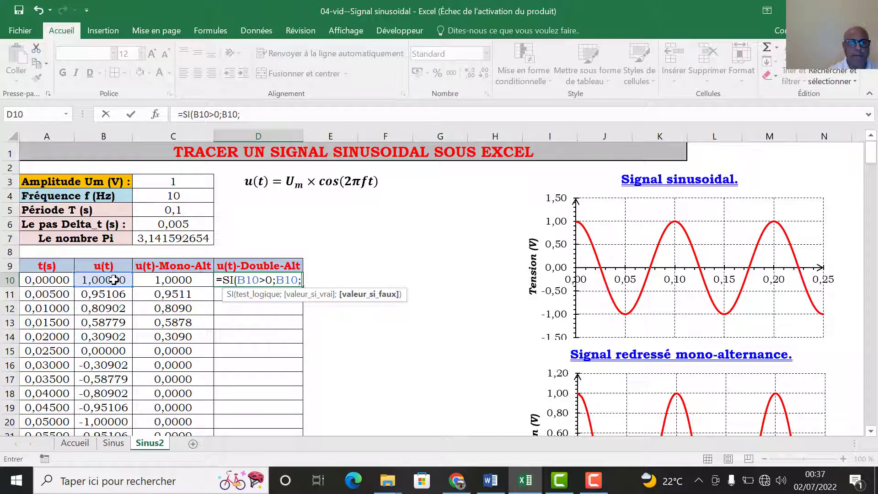
type("-")
left_click(119, 280)
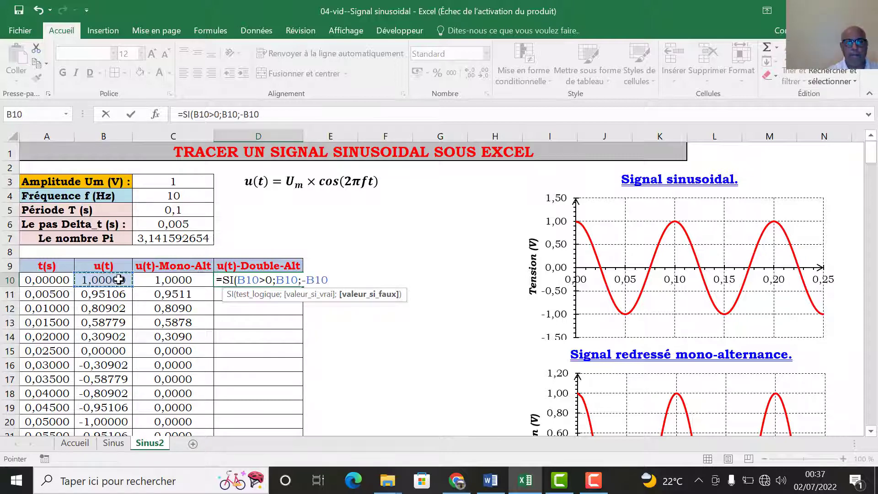
key("Return")
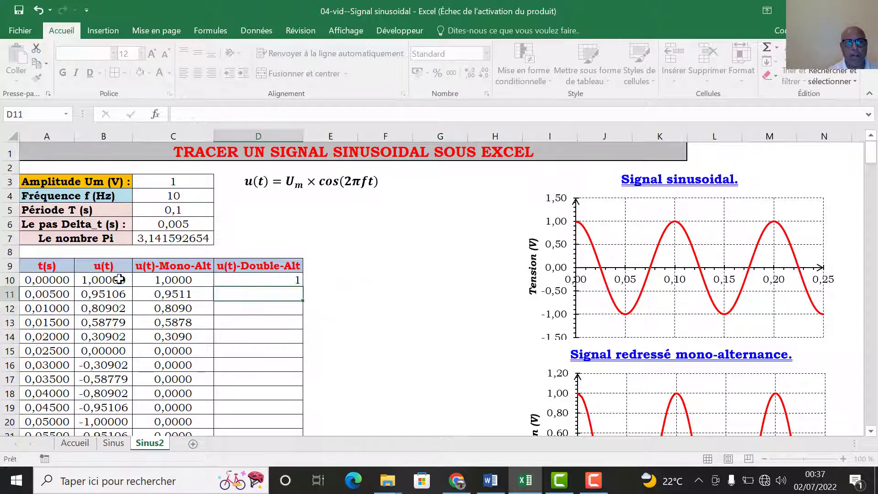
left_click(241, 280)
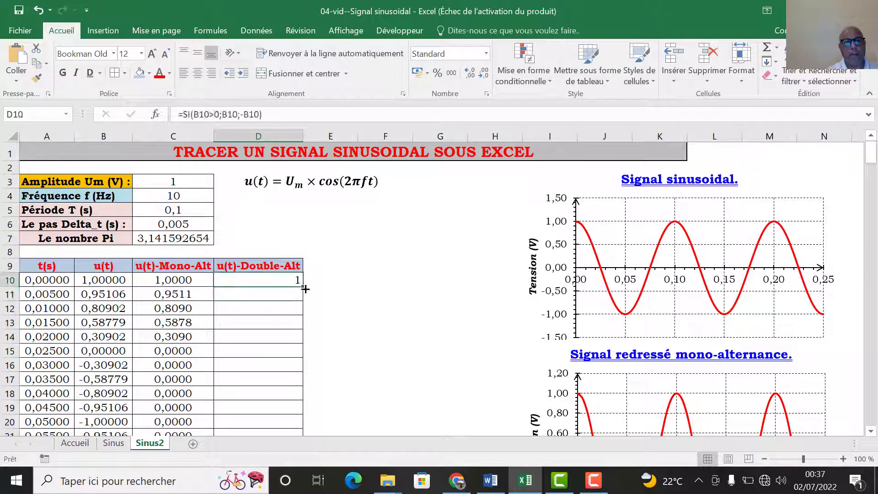
Fill the full-wave formula down the u(t)-Double-Alt column to D249 and format its values as numbers with four decimals.
mouse_move(305, 289)
left_mouse_down()
mouse_move(315, 492)
mouse_move(306, 409)
left_mouse_up()
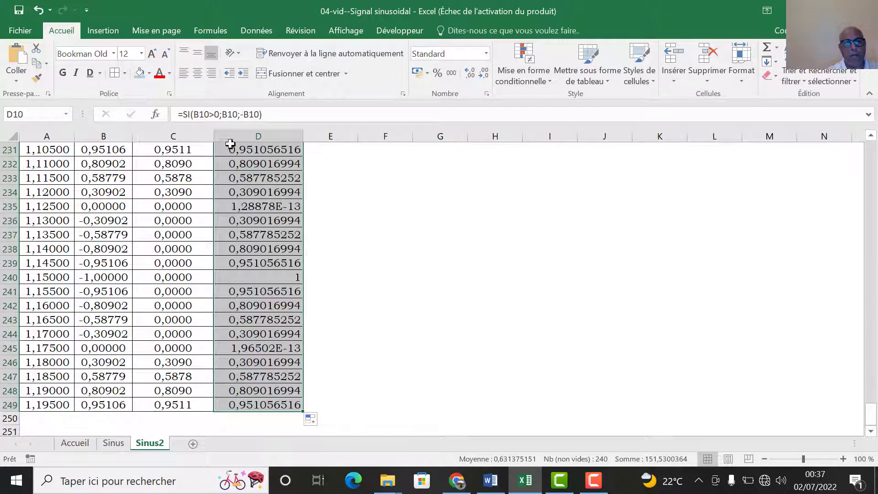
key("ctrl+BackSpace")
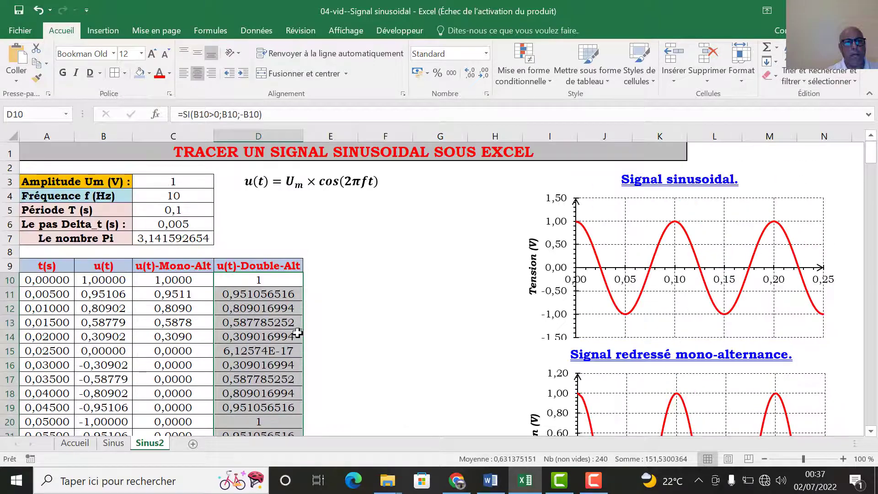
right_click(268, 334)
left_click(301, 261)
key("Down")
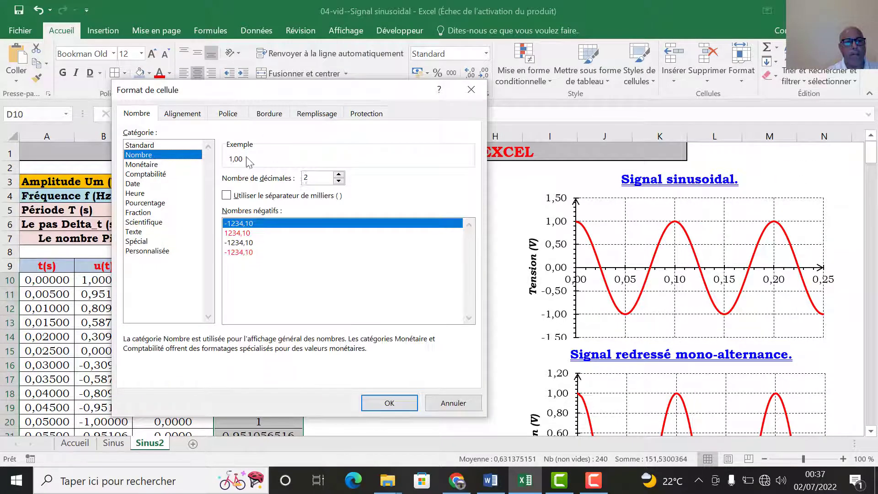
left_click(338, 176)
left_click(339, 176)
left_click(390, 403)
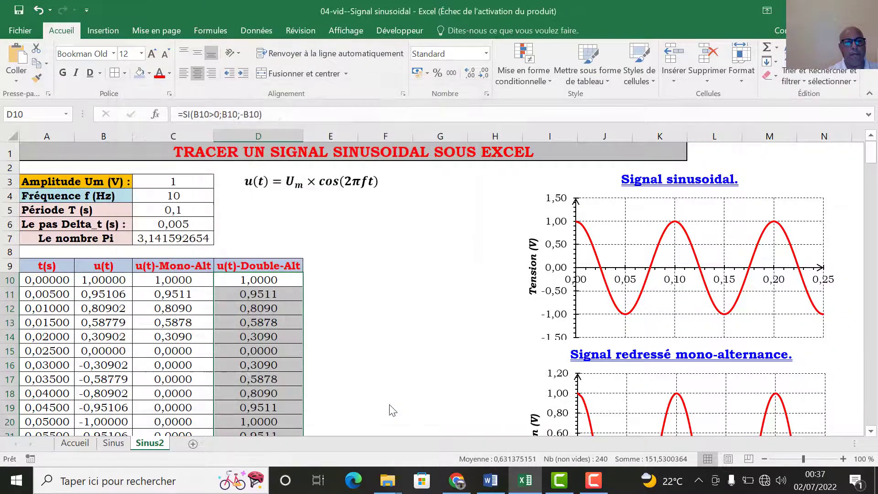
Duplicate the "Signal redressé mono-alternance." chart and place the copy beside the data table, below the u(t) equation.
scroll(393, 398, "down", 2)
scroll(393, 398, "up", 1)
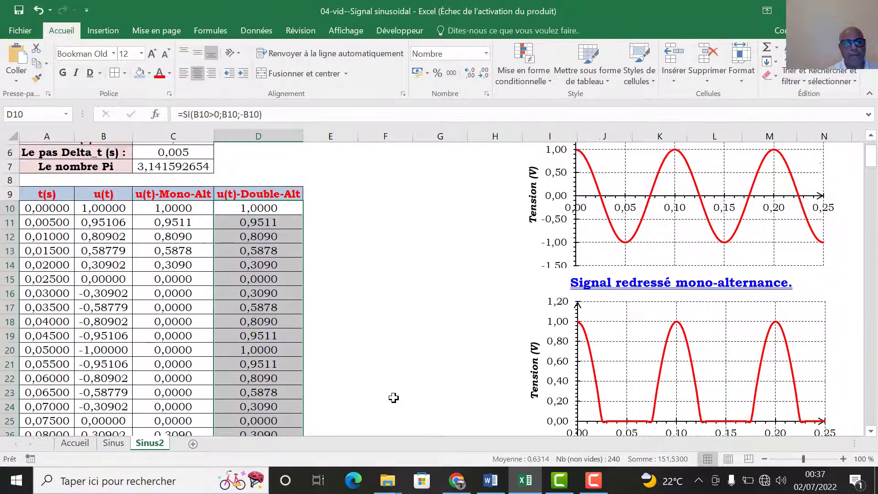
scroll(398, 389, "down", 1)
scroll(402, 385, "up", 2)
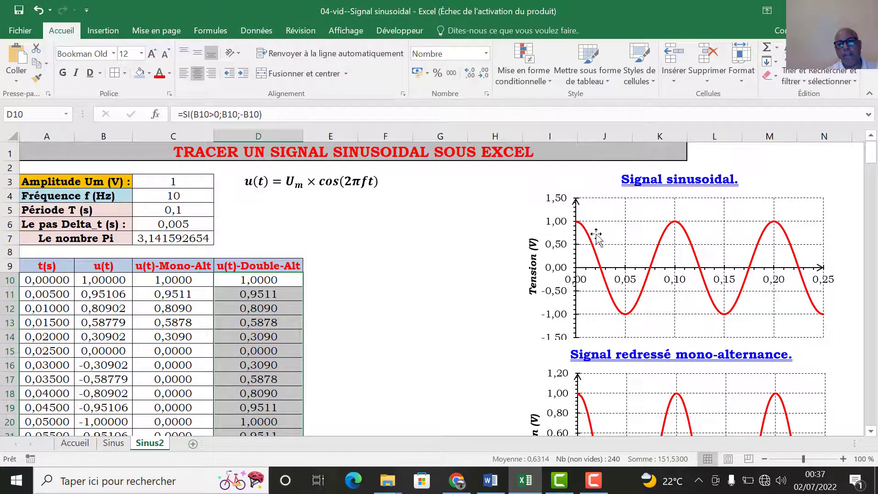
left_click(611, 200)
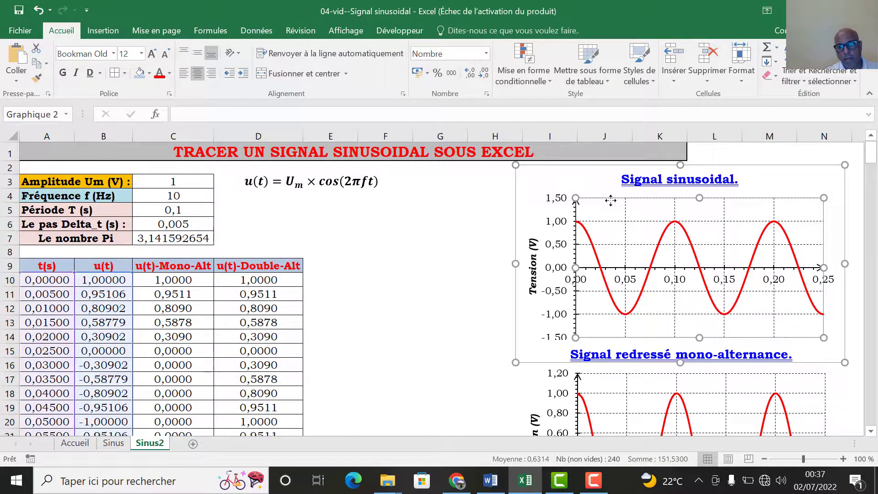
left_click(642, 377)
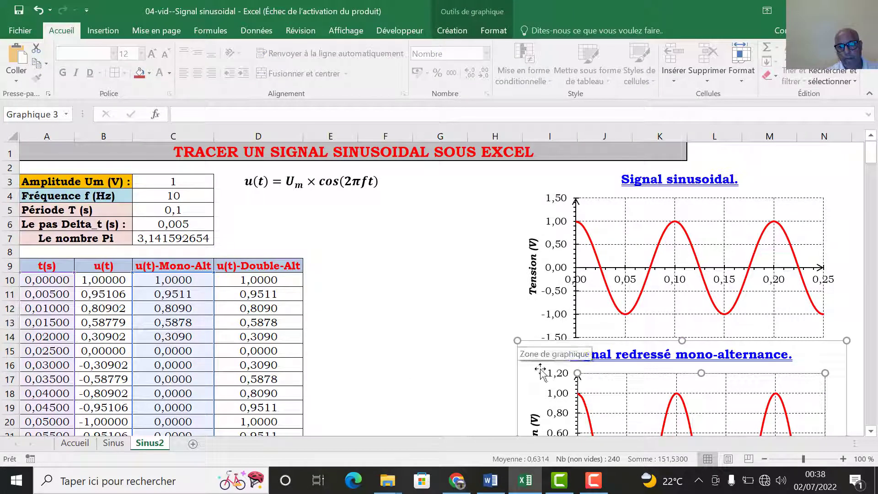
left_click(371, 307)
key("ctrl+v")
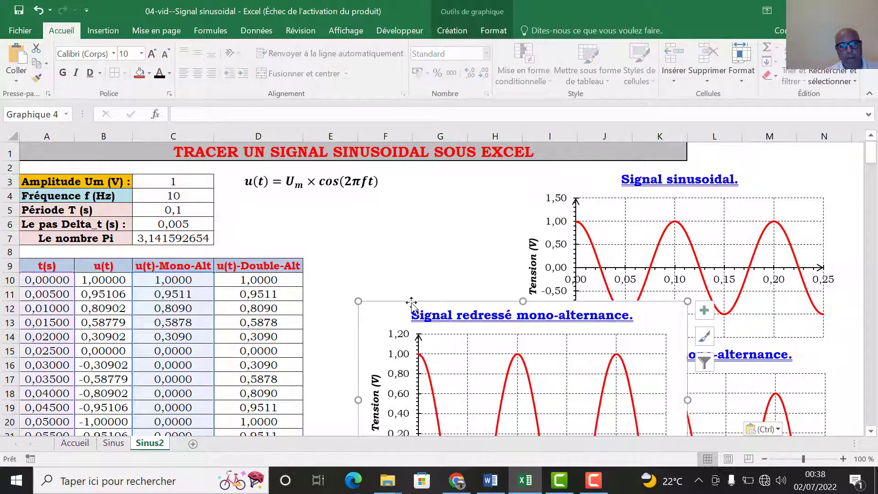
left_click_drag(412, 300, 372, 189)
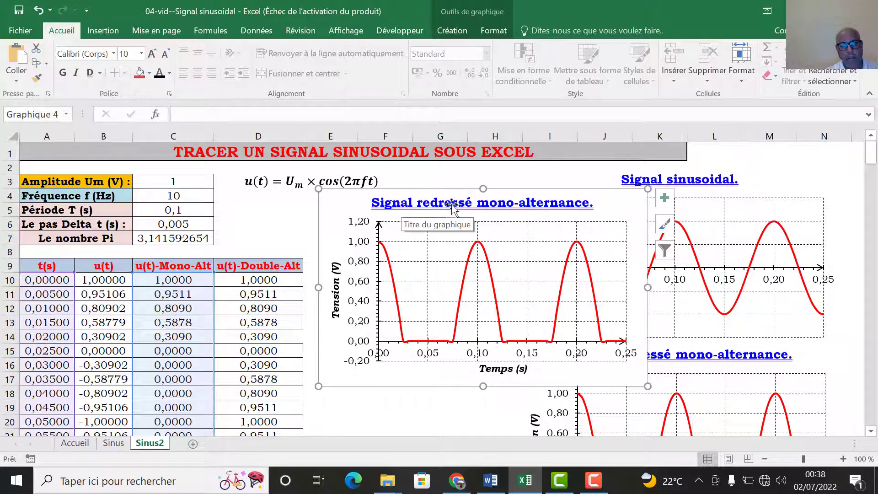
Change the copied chart's title to "Signal redressé double-alternance.".
left_click(491, 204)
left_click(490, 204)
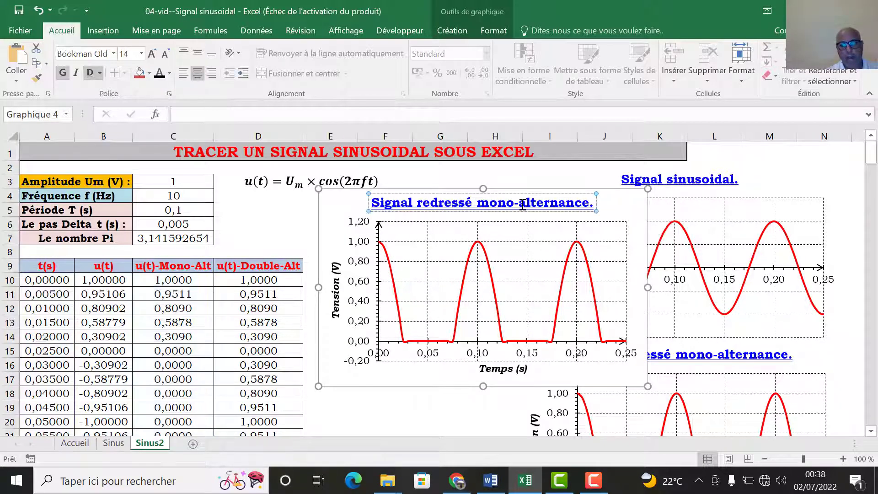
key("Delete")
key("Delete")
key("Delete")
key("BackSpace")
type("double")
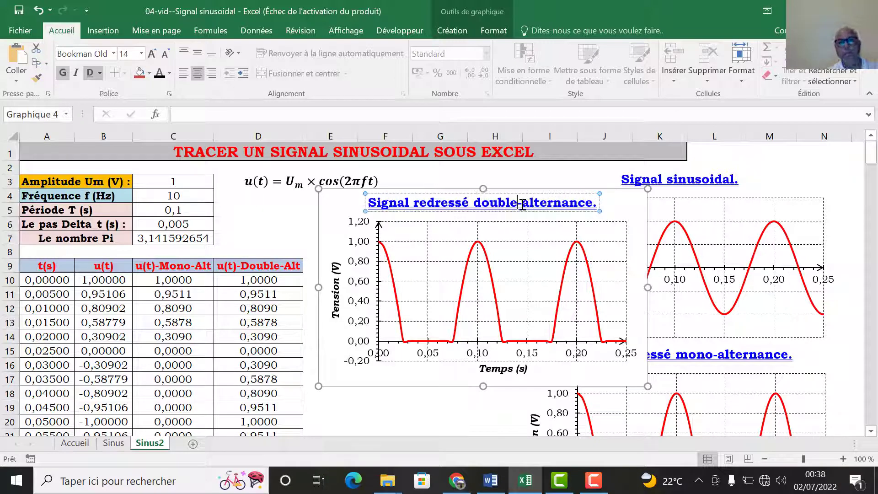
Switch the copied chart's curve values to the u(t)-Double-Alt column, range D10:D249, keeping t(s) as its horizontal values.
left_click(465, 284)
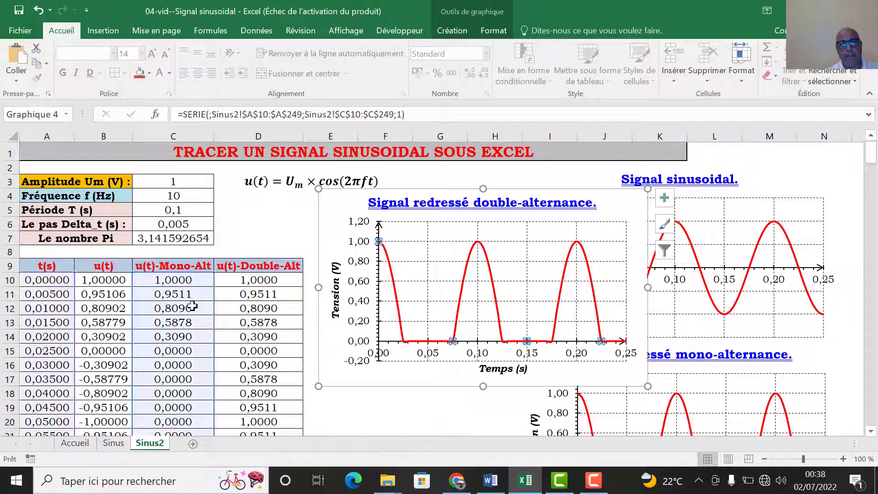
left_click_drag(210, 289, 238, 284)
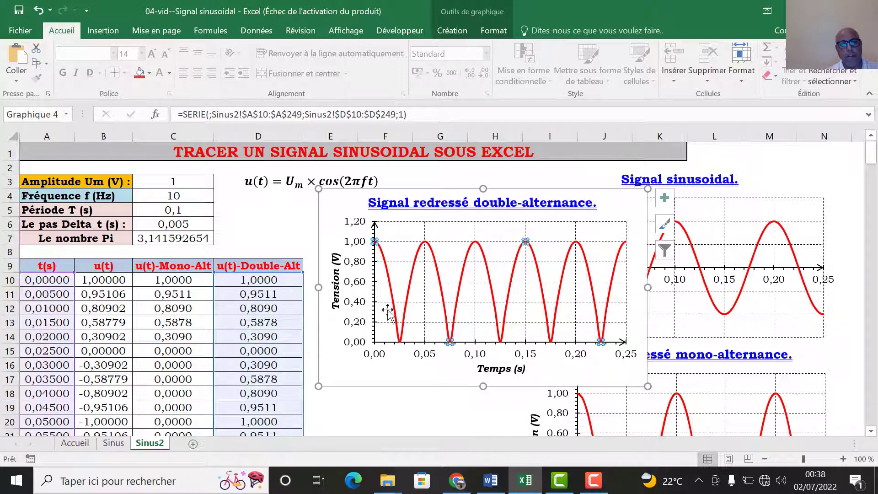
mouse_move(459, 299)
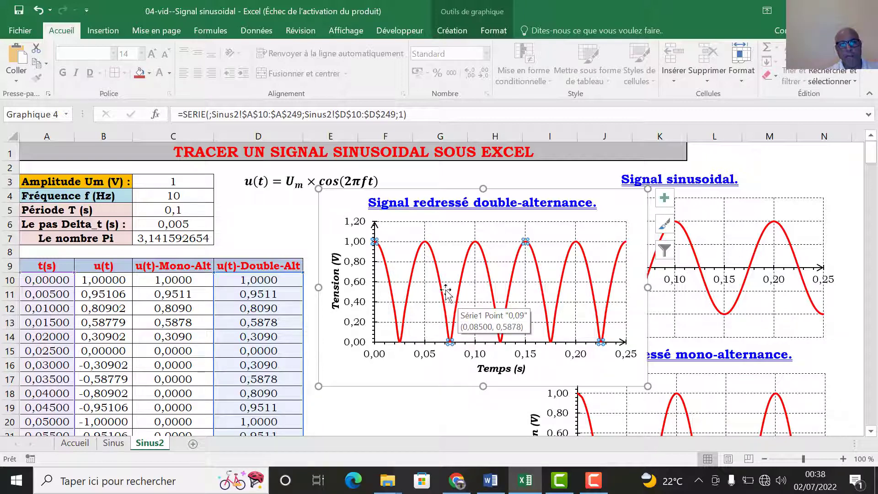
Open the line formatting options for the double-alternance chart's curve.
left_click(411, 276)
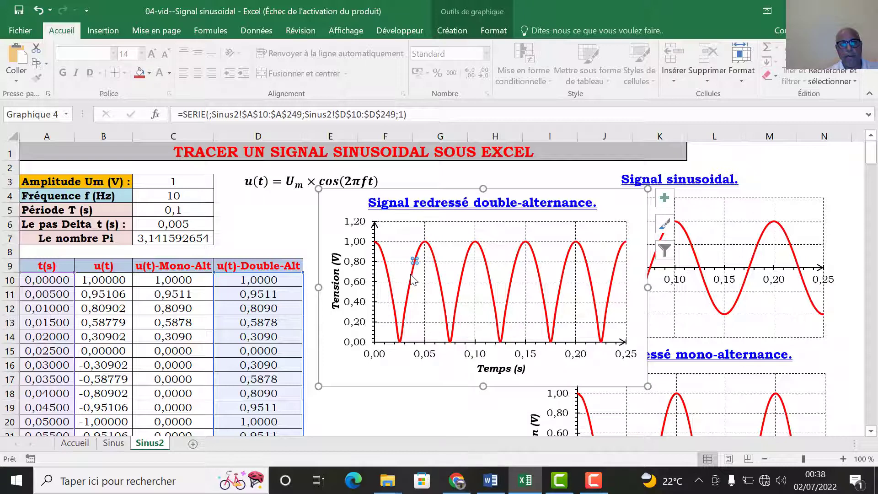
left_click(397, 406)
left_click(392, 290)
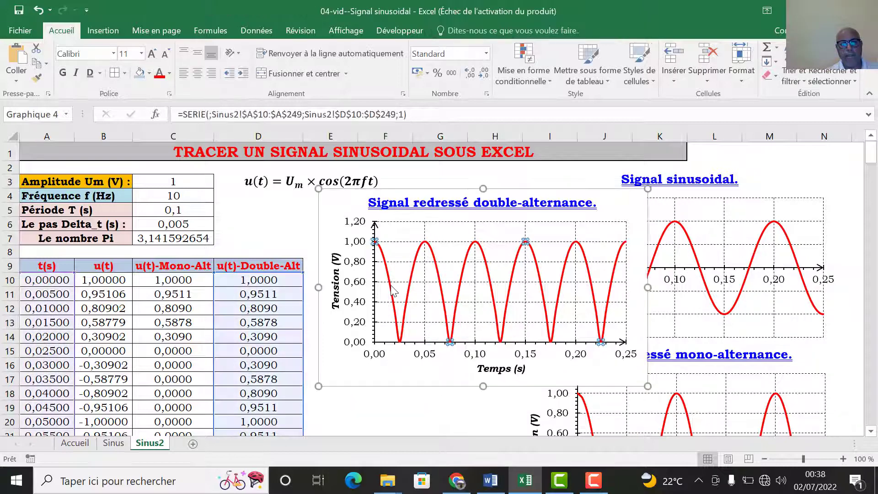
double_click(394, 311)
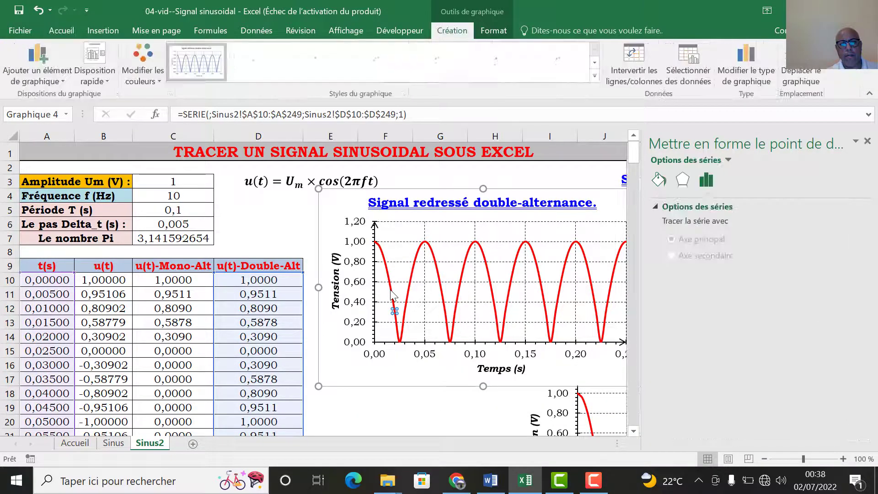
left_click(658, 181)
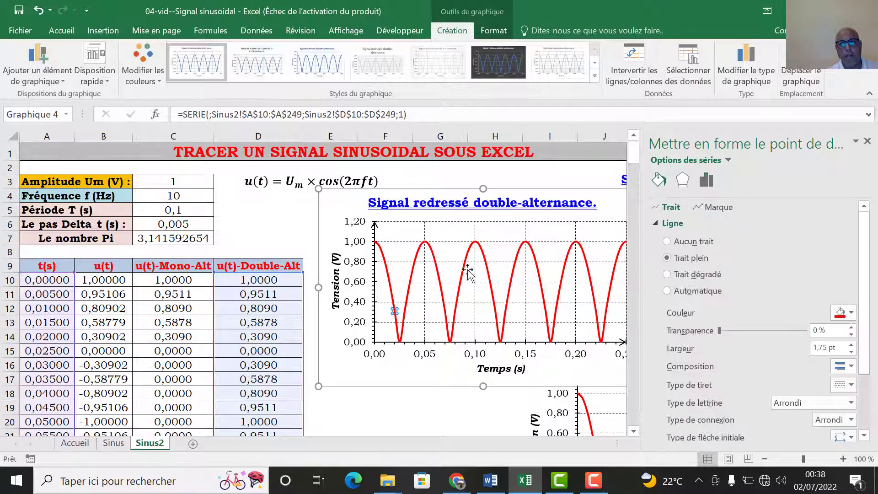
left_click(439, 268)
left_click(435, 402)
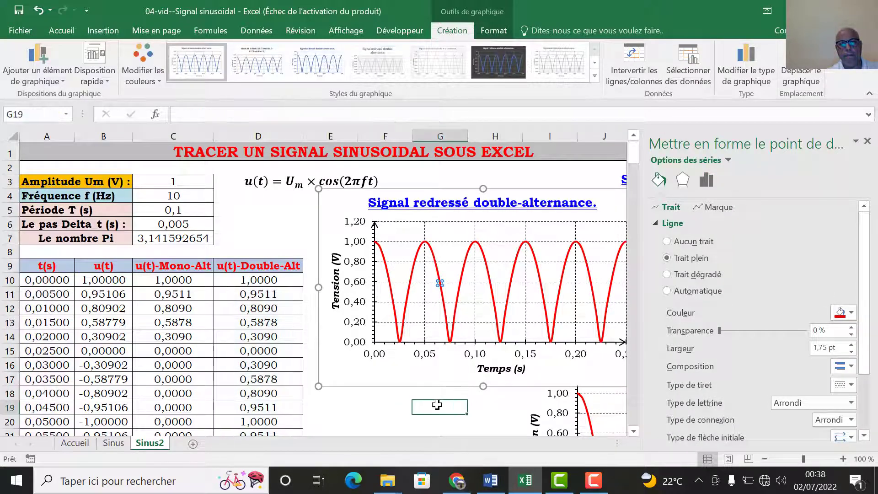
Colour a single segment of the double-alternance curve standard green.
left_click(413, 280)
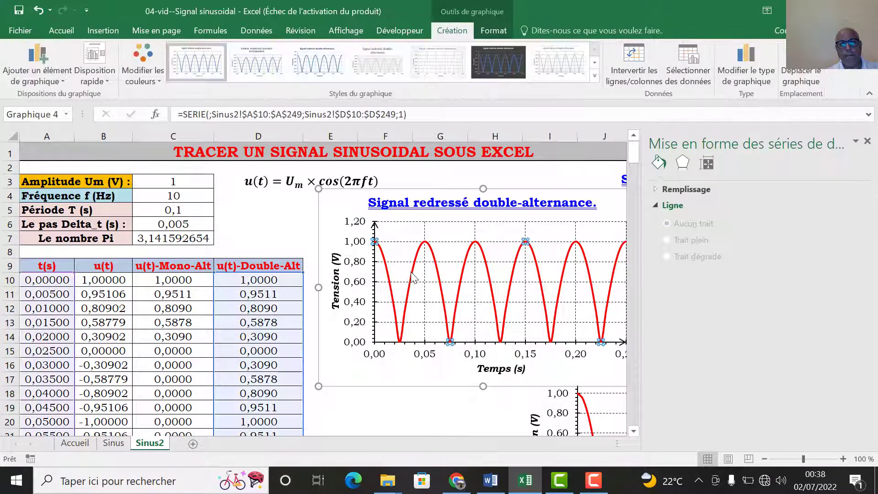
left_click(414, 273)
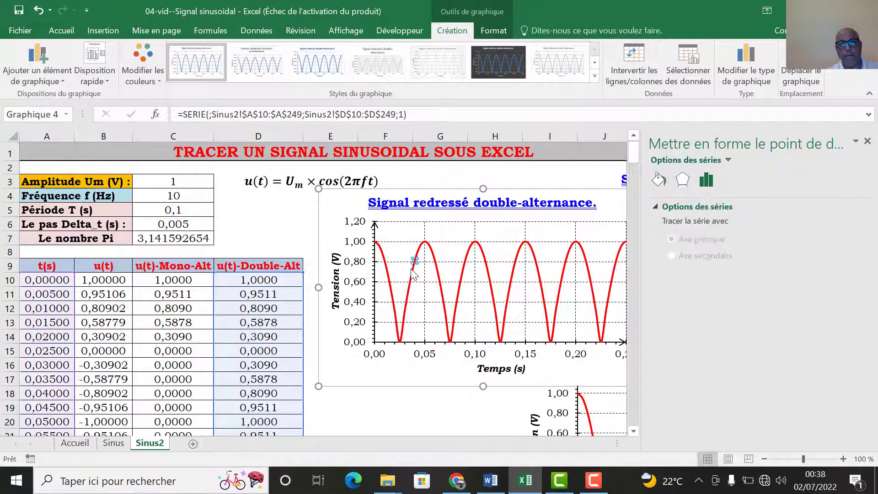
left_click(659, 180)
left_click(851, 313)
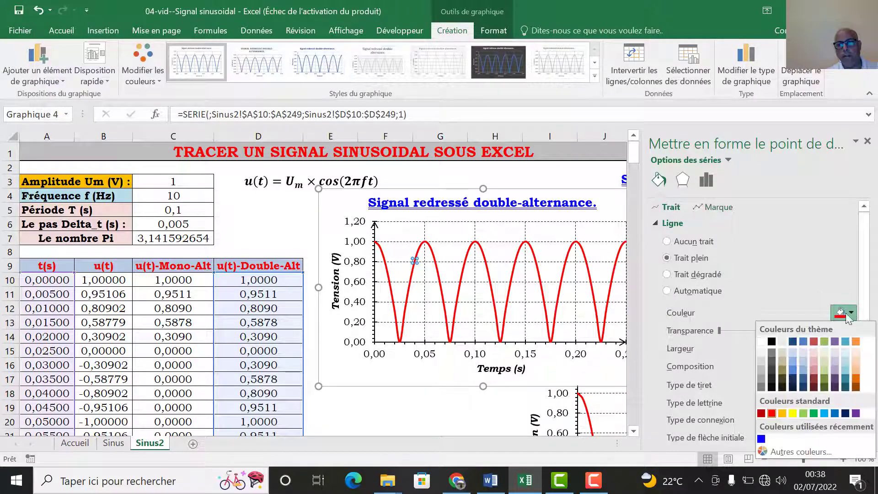
left_click(814, 413)
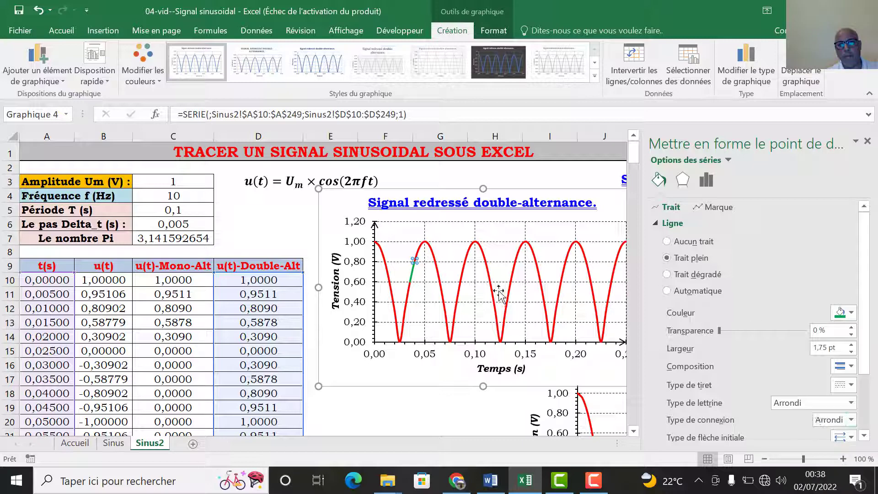
left_click(416, 409)
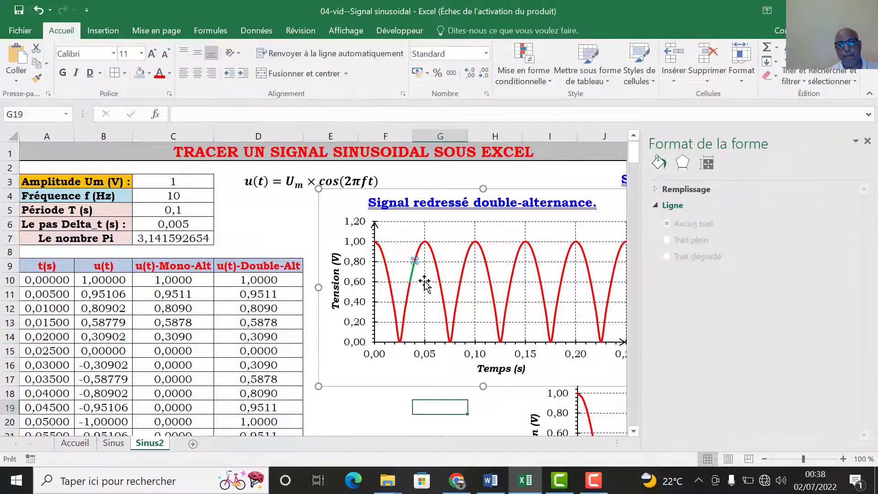
Set the line colour of the whole double-alternance curve to standard green.
left_click(438, 272)
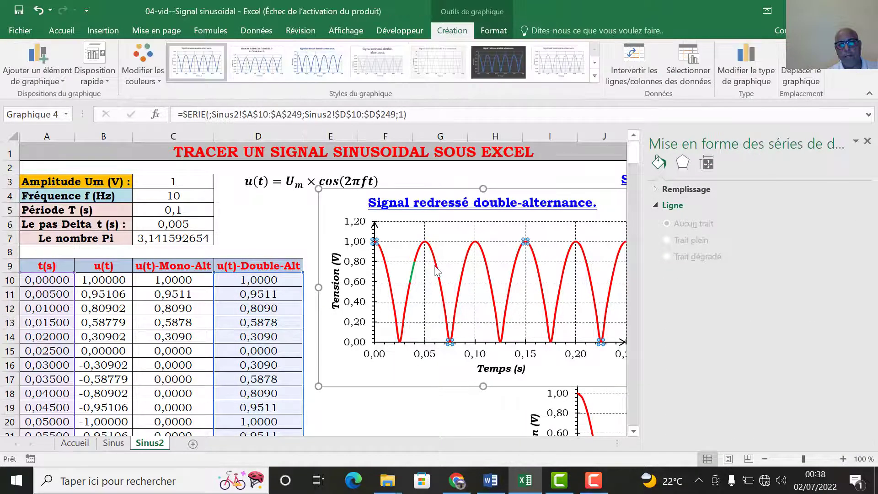
left_click(659, 180)
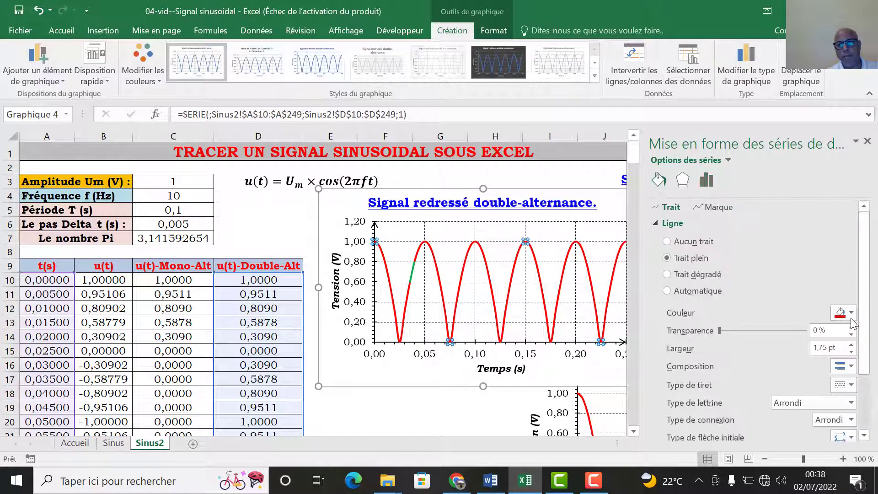
left_click(844, 312)
left_click(815, 413)
left_click(415, 421)
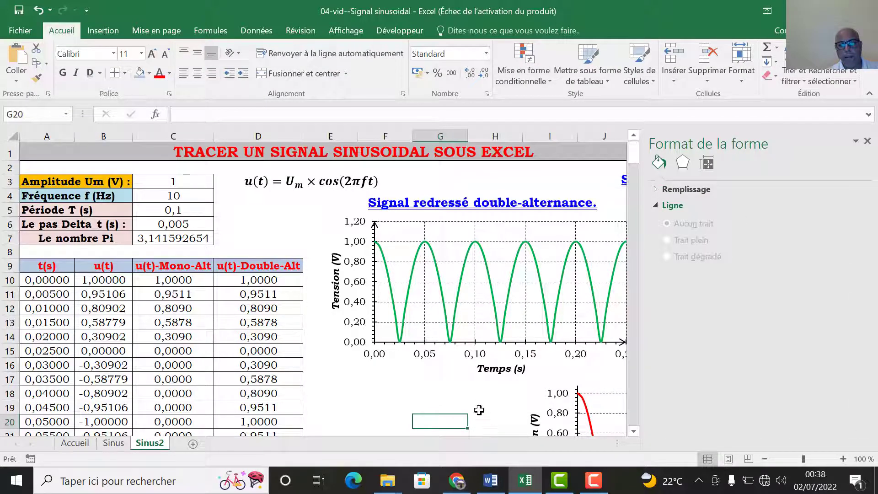
Set the line colour of the mono-alternance chart's curve to black and close the formatting options.
left_click(447, 387)
key("Right")
key("Right")
key("Right")
key("Right")
key("Right")
key("Right")
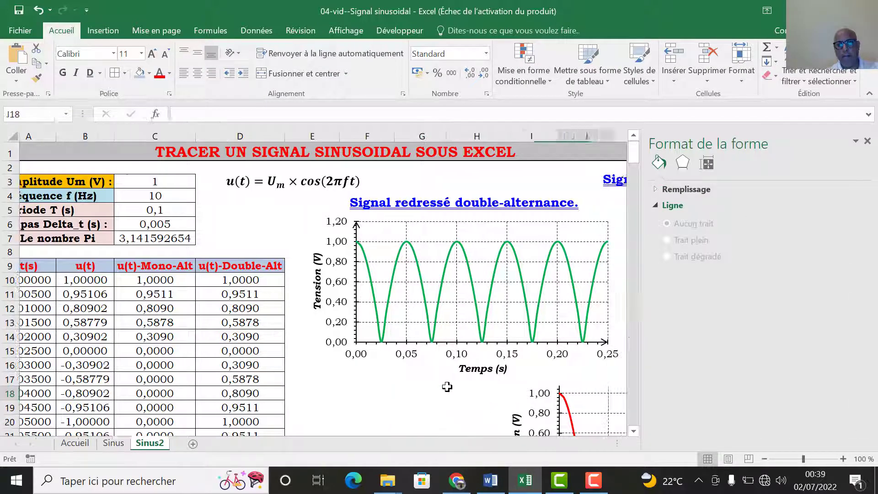
scroll(476, 412, "down", 4)
scroll(478, 359, "up", 3)
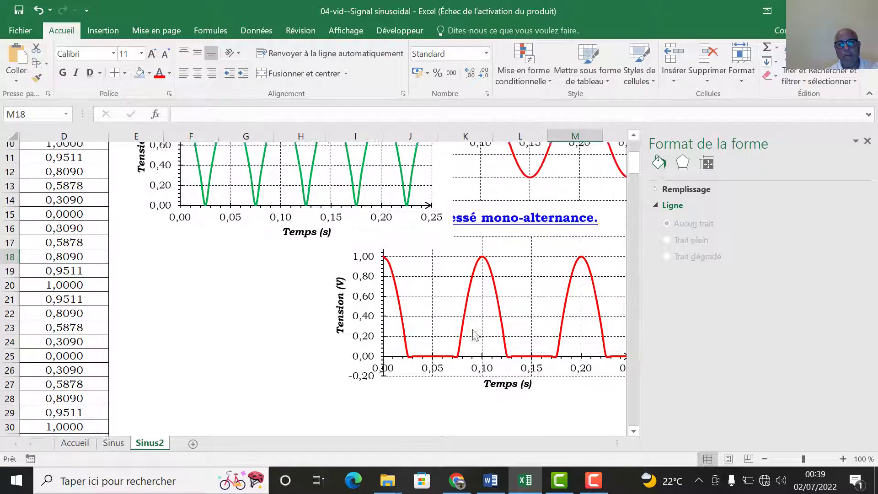
left_click(473, 370)
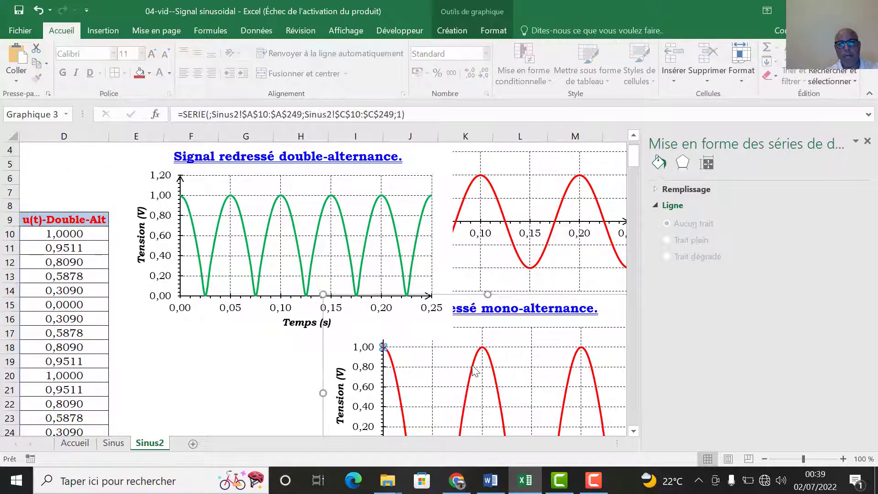
left_click(668, 176)
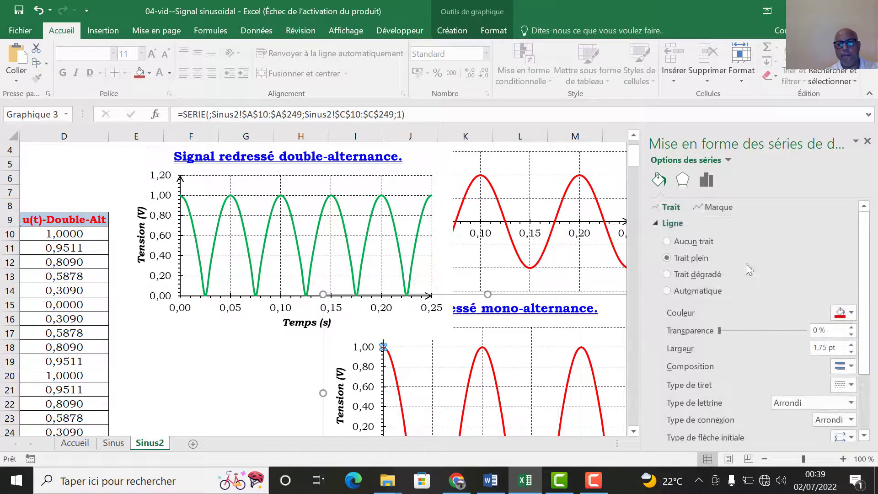
left_click(852, 313)
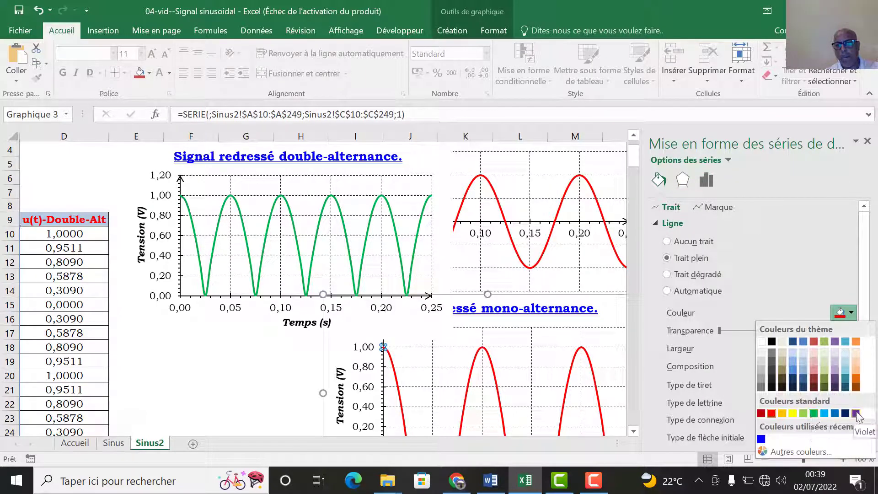
left_click(771, 341)
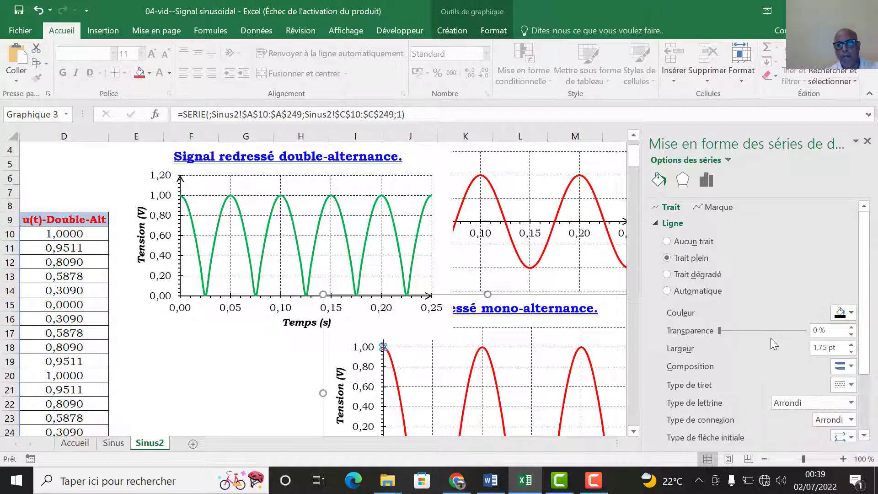
left_click(868, 143)
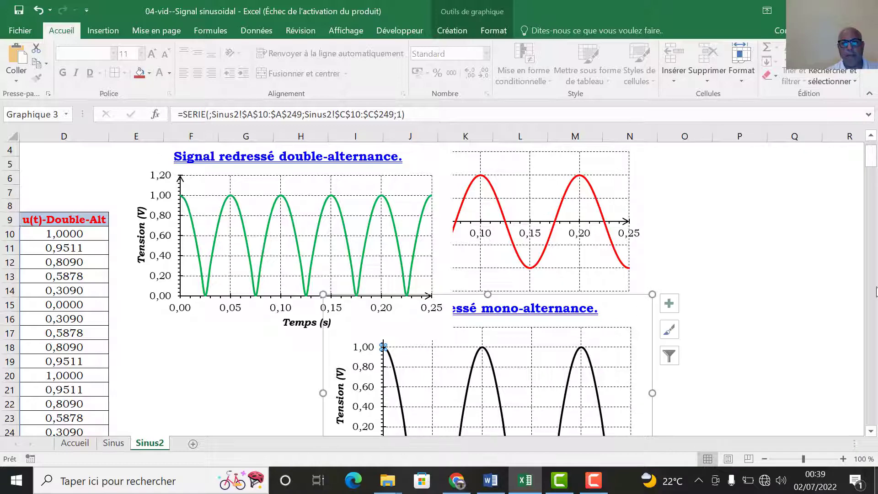
Set the ribbon to hide automatically to free more room for the worksheet.
left_click(767, 11)
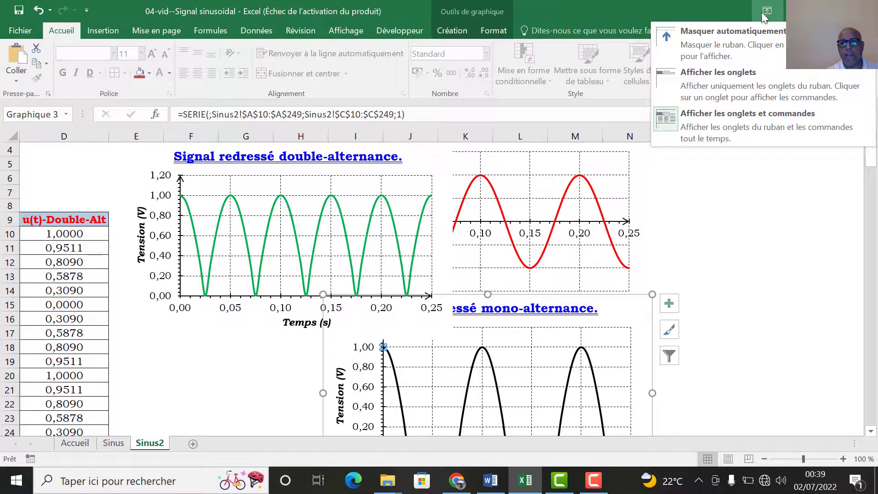
left_click(762, 31)
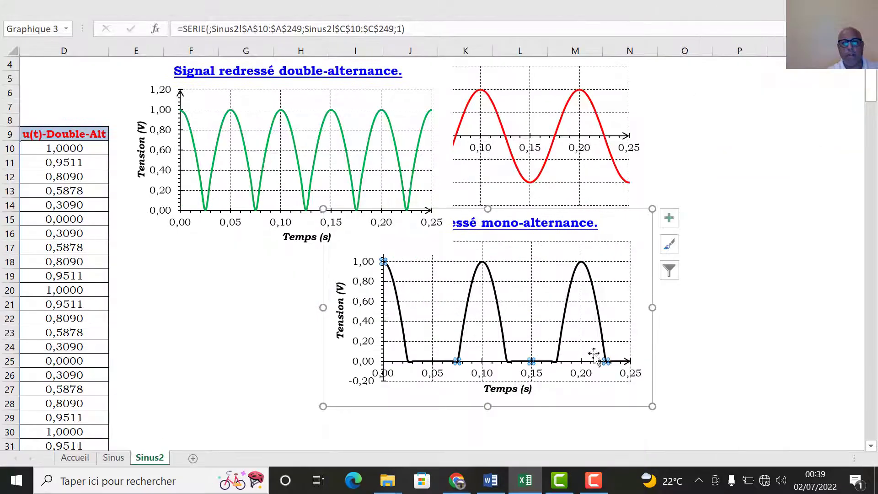
scroll(372, 285, "up", 1)
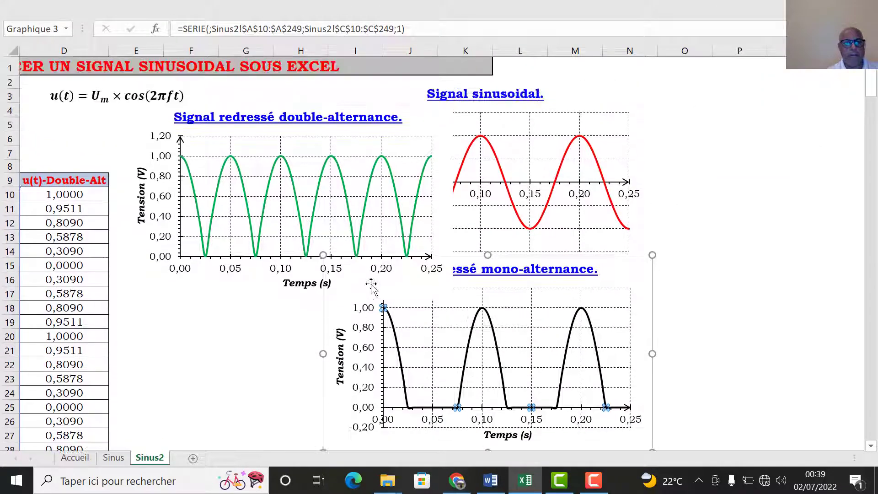
Move the double-alternance chart over the data columns so that it no longer covers the sinusoidal and mono-alternance charts.
left_click(251, 333)
key("Left")
key("Left")
key("Left")
key("Left")
key("Left")
key("Left")
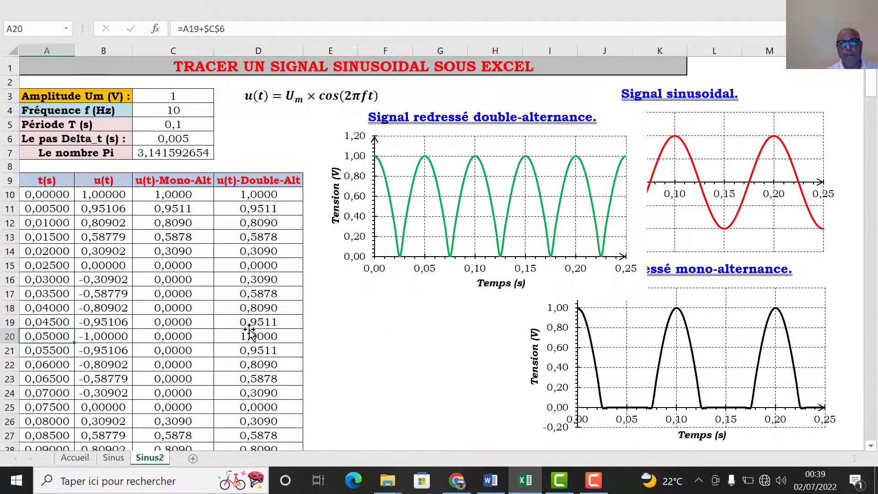
left_click(507, 224)
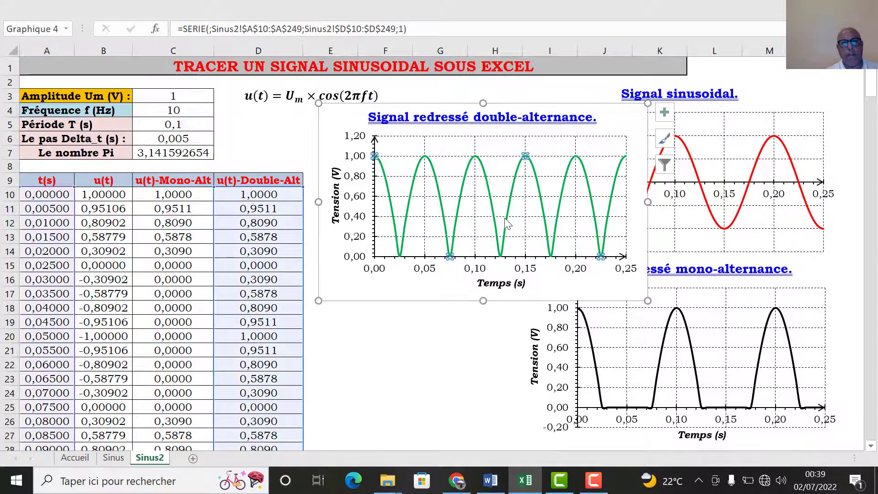
left_click_drag(428, 298, 260, 379)
left_click(647, 207)
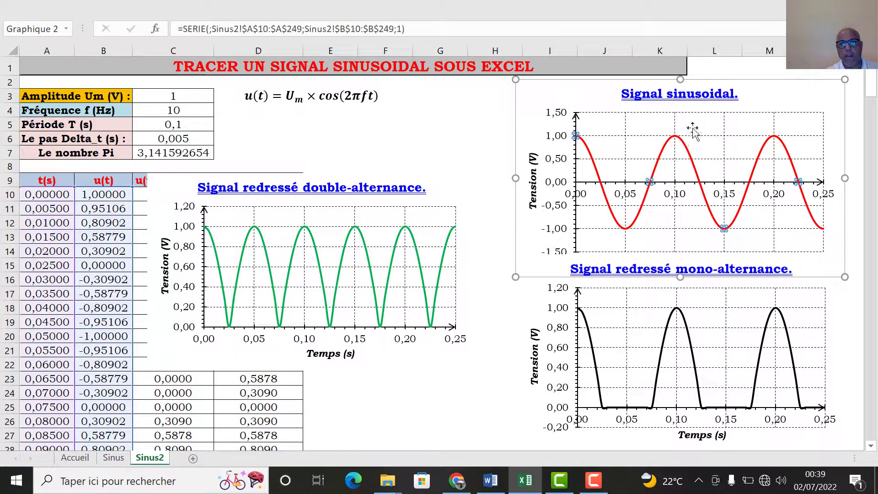
left_click(677, 347)
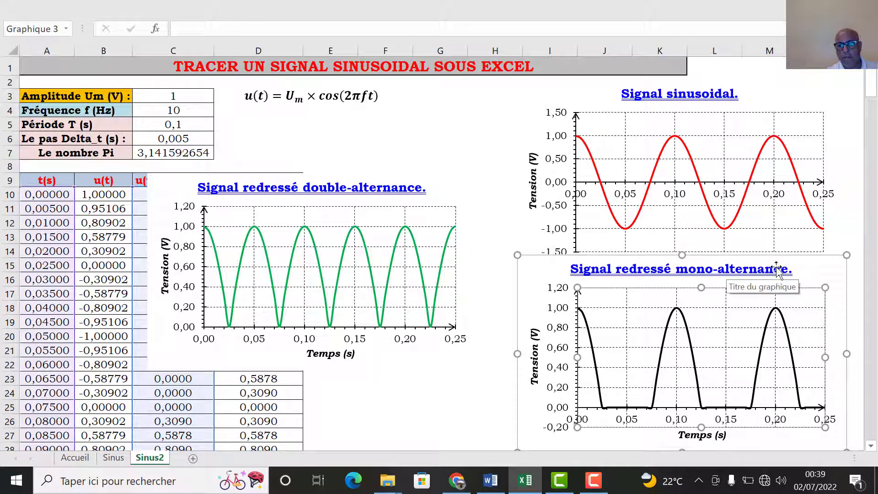
Test the charts by setting the frequency in C4 to 20 Hz and to 15 Hz.
left_click(195, 112)
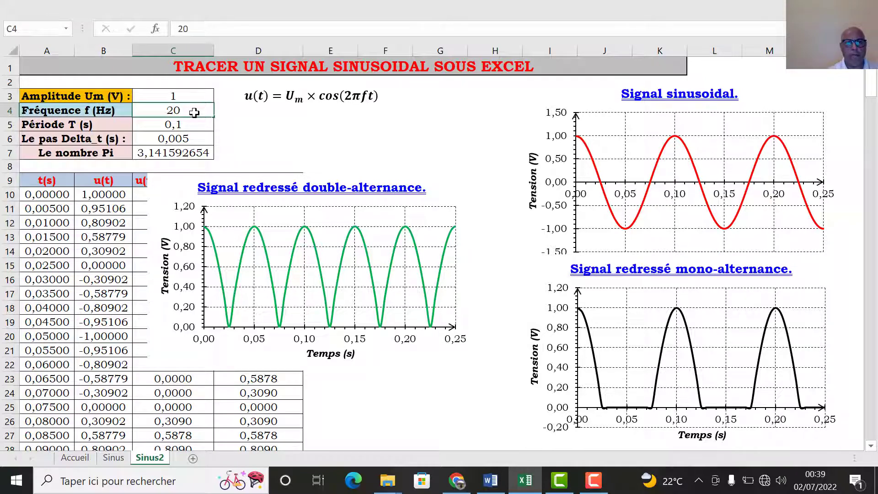
key("Return")
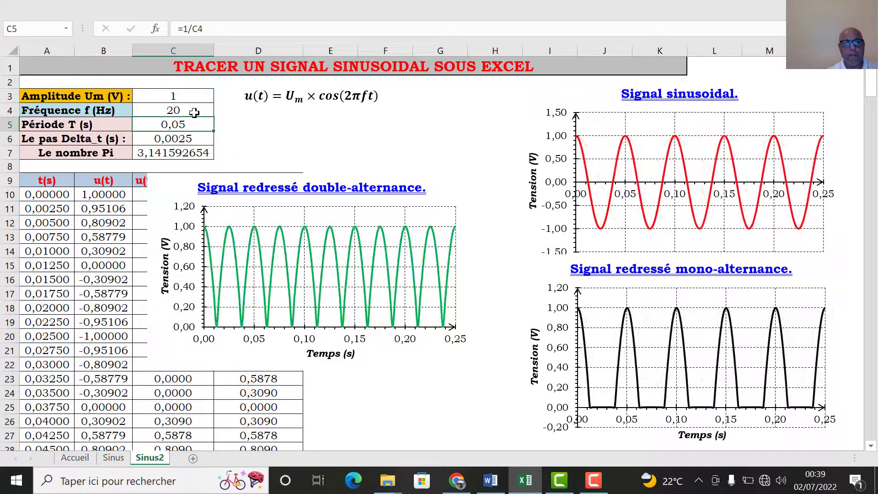
left_click(195, 112)
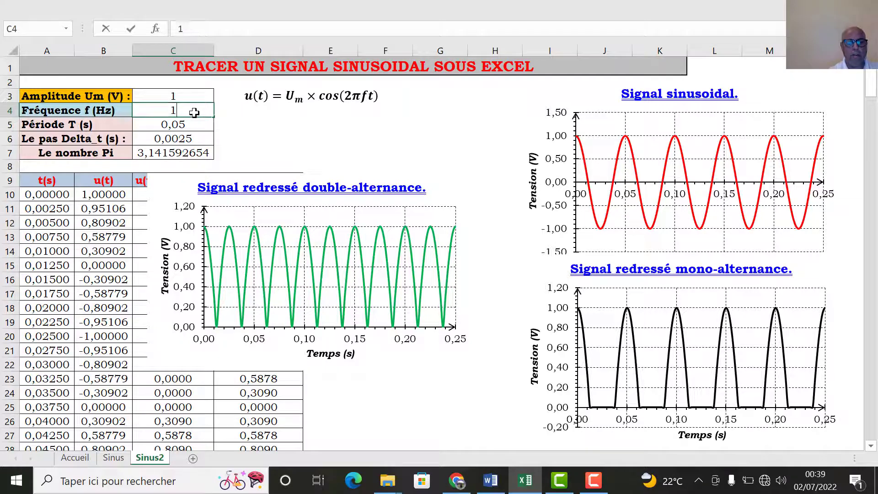
key("Return")
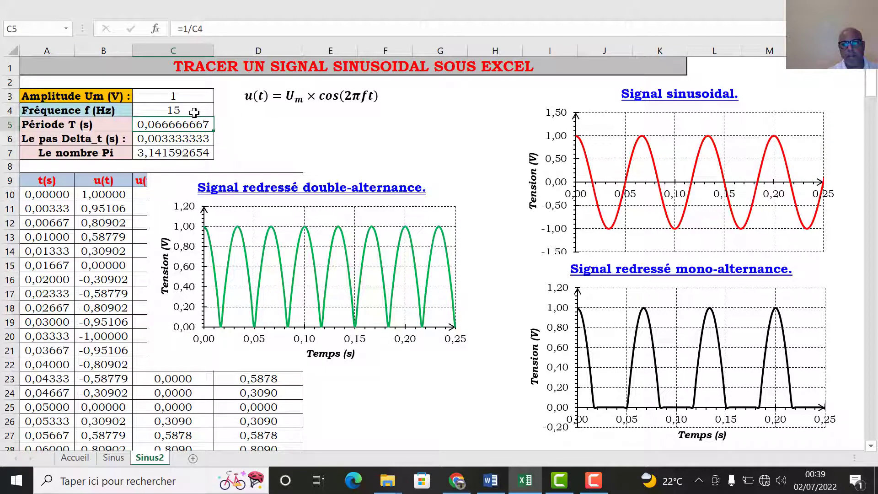
Test the charts by setting the frequency in C4 to 25 Hz and to 50 Hz.
left_click(192, 110)
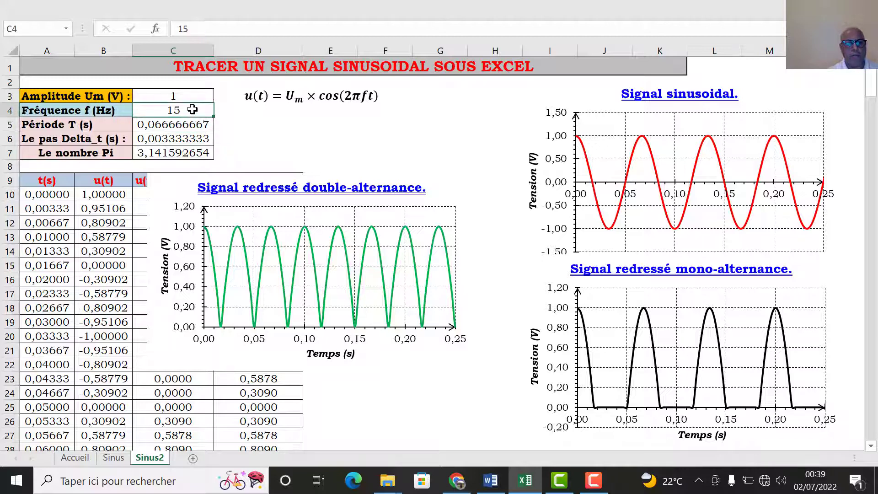
key("Return")
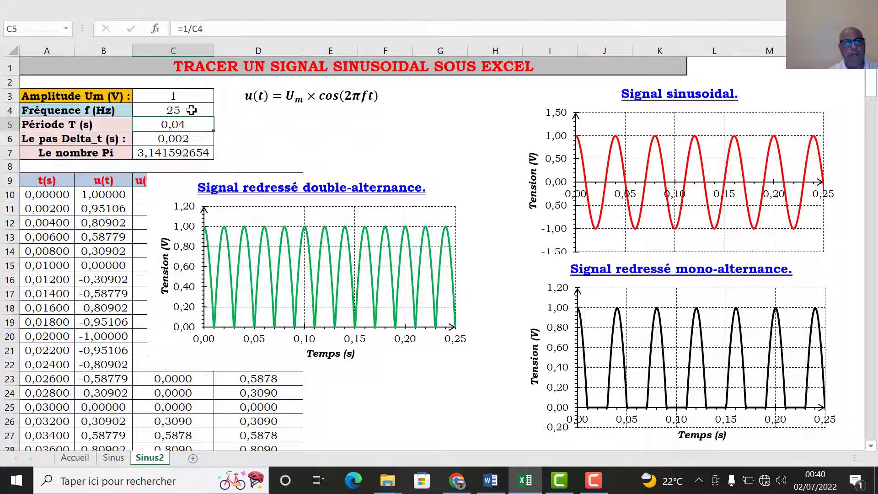
left_click(191, 110)
type("50")
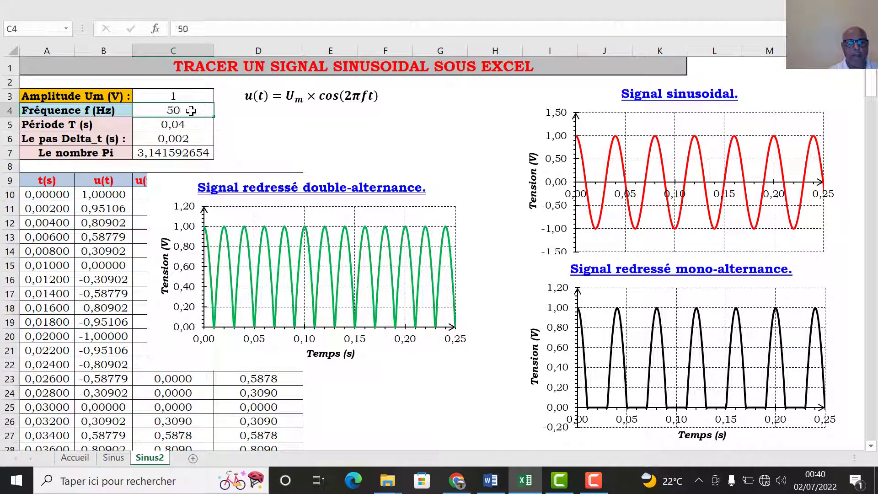
key("Return")
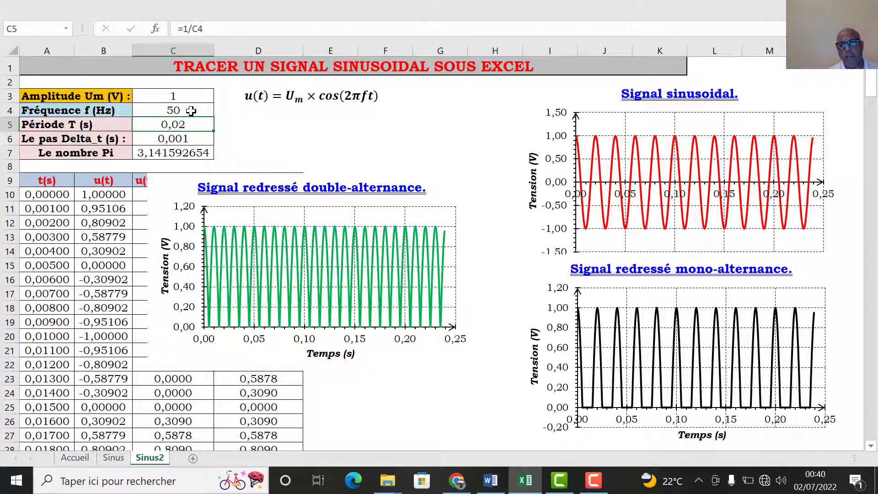
Set the signal frequency in C4 back to 10 Hz.
left_click(191, 110)
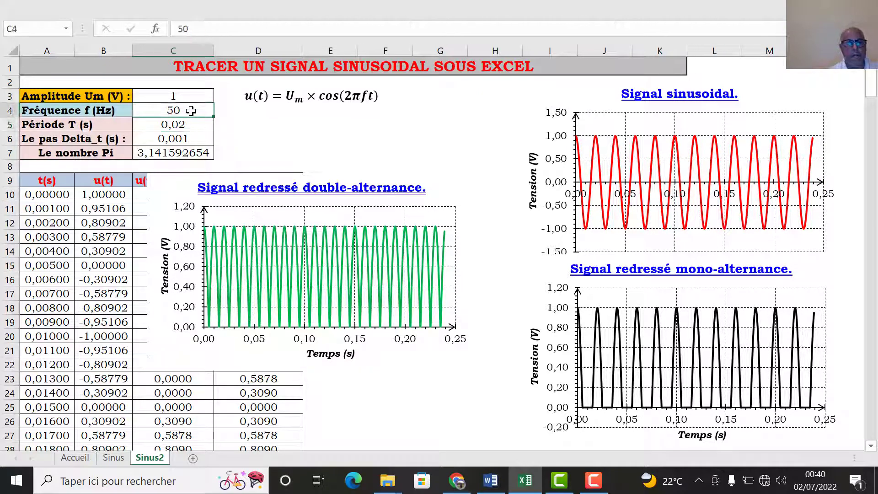
type("10")
key("Return")
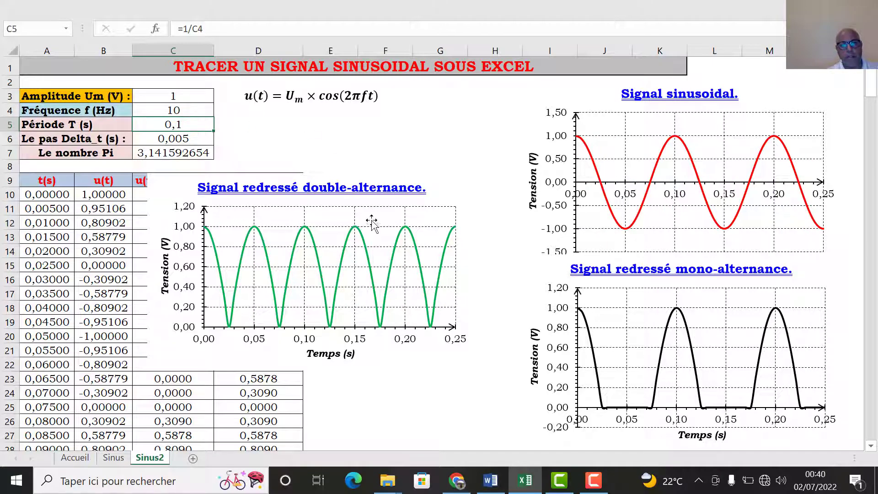
Open the fill options for the double-alternance chart's plot area.
left_click(384, 217)
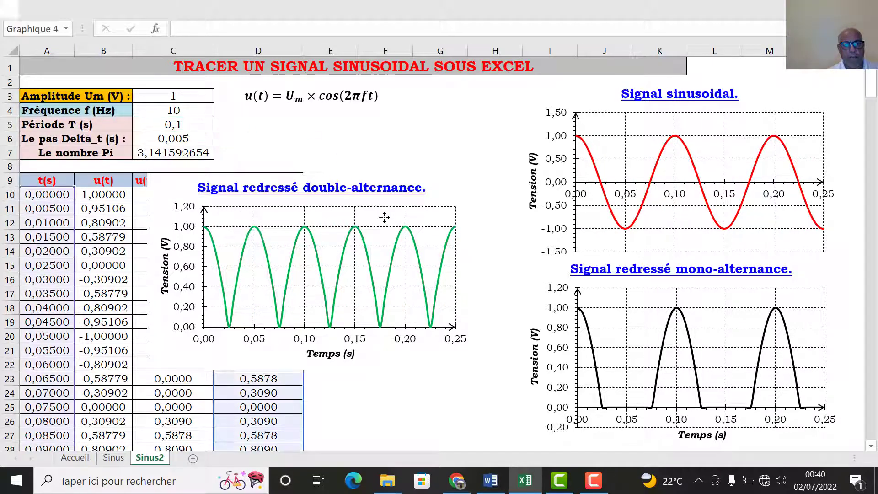
double_click(385, 218)
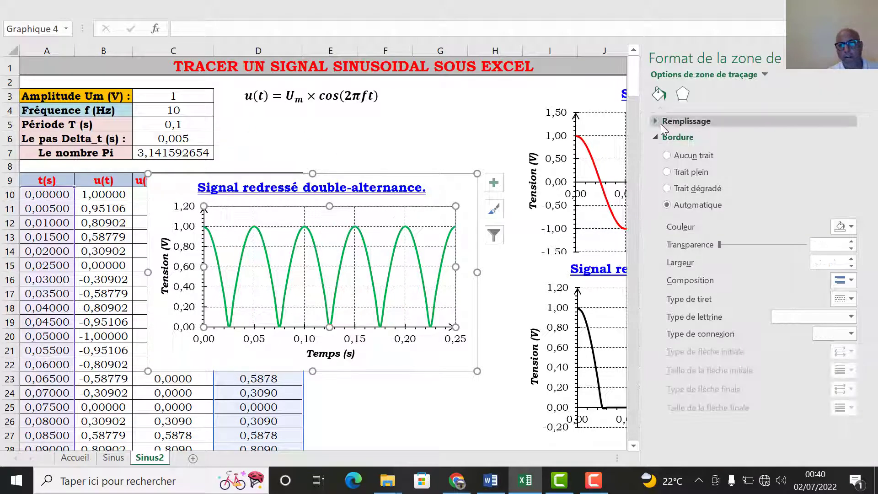
left_click(655, 131)
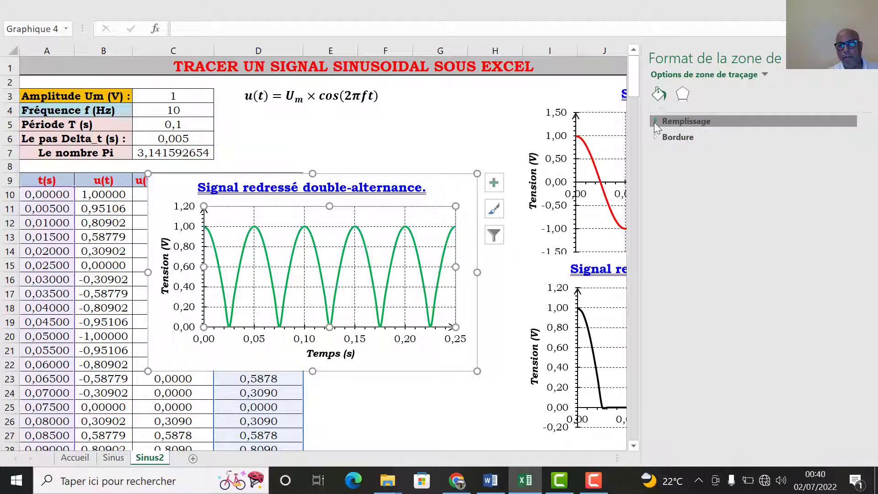